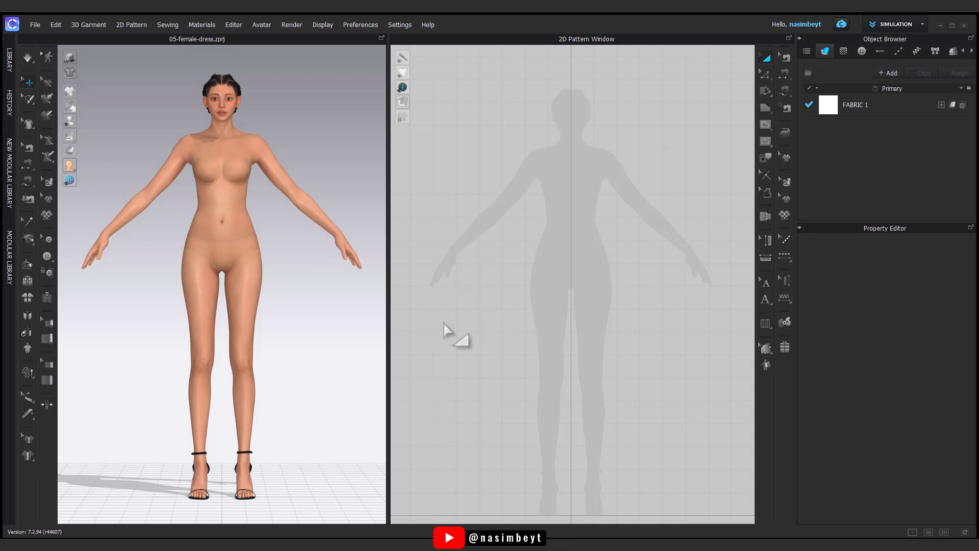
# Draw a half bodice along the avatar's centre line with an about 12.7 cm V-neck edge and 16.6 cm curved armhole, and widen it.
pyautogui.scroll(3, 589, 195)
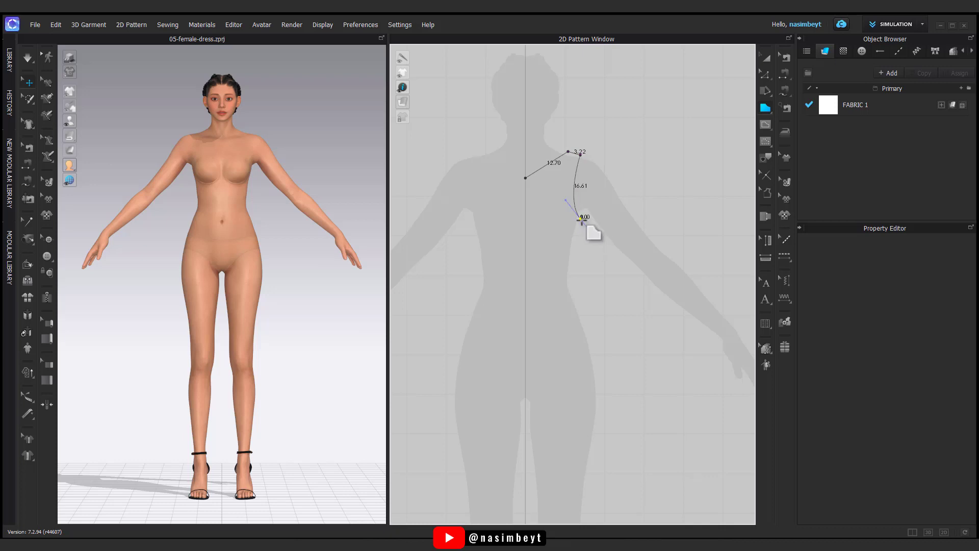
pyautogui.click(526, 283)
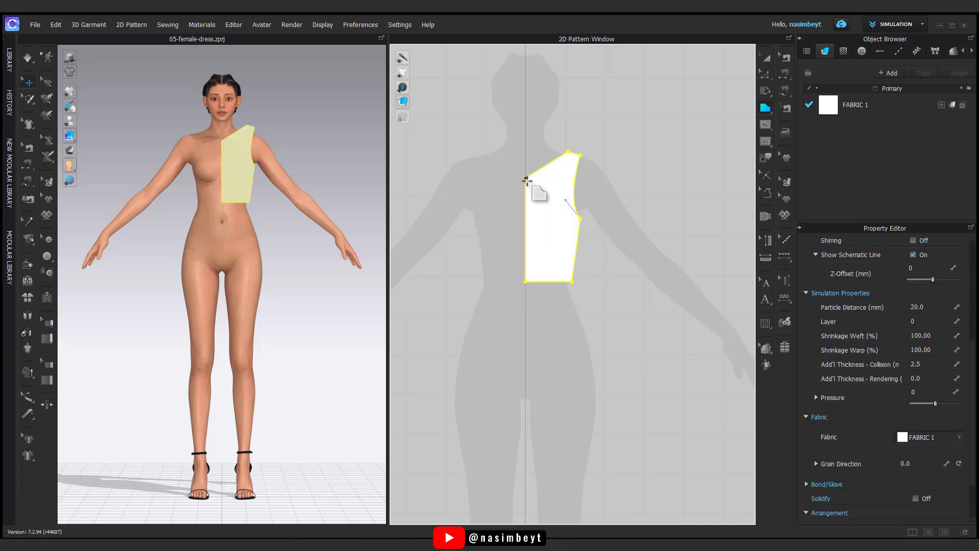
pyautogui.moveTo(601, 221); pyautogui.dragTo(604, 221)
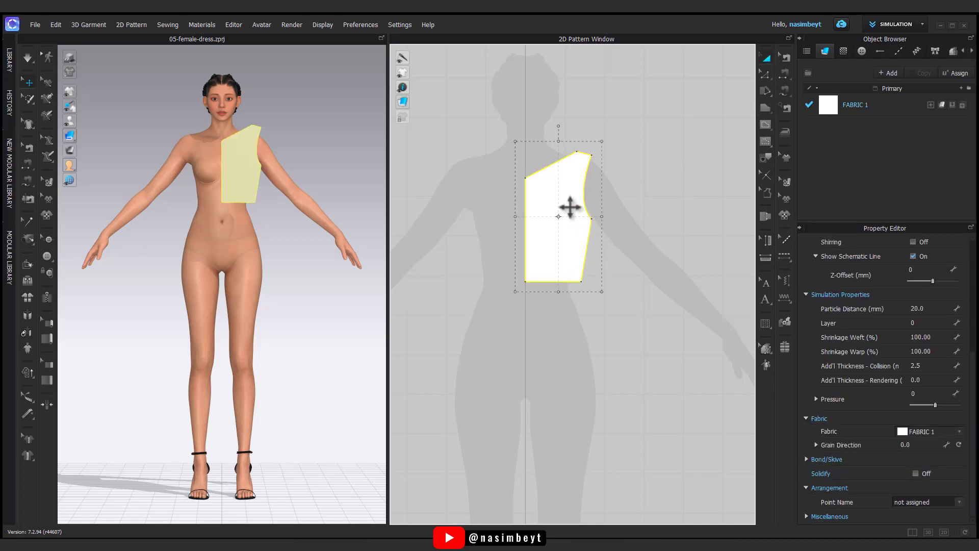
# Unfold the half bodice about its centre front edge into a full symmetric bodice pattern.
pyautogui.click(526, 216)
pyautogui.rightClick(526, 216)
pyautogui.click(536, 351)
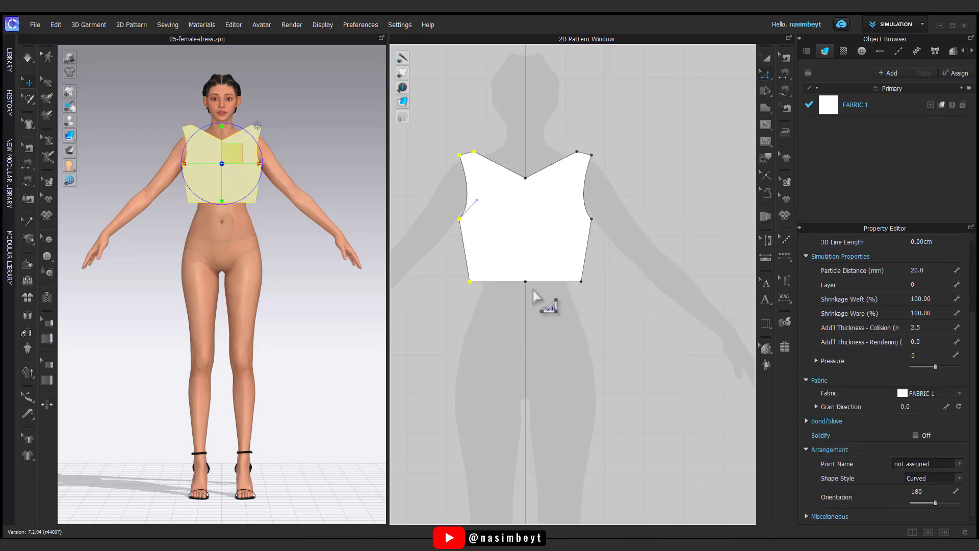
# Align the bodice pattern on the avatar silhouette, checking it with translucent and outline-only displays before restoring the solid surface.
pyautogui.click(765, 60)
pyautogui.moveTo(541, 232); pyautogui.dragTo(547, 232)
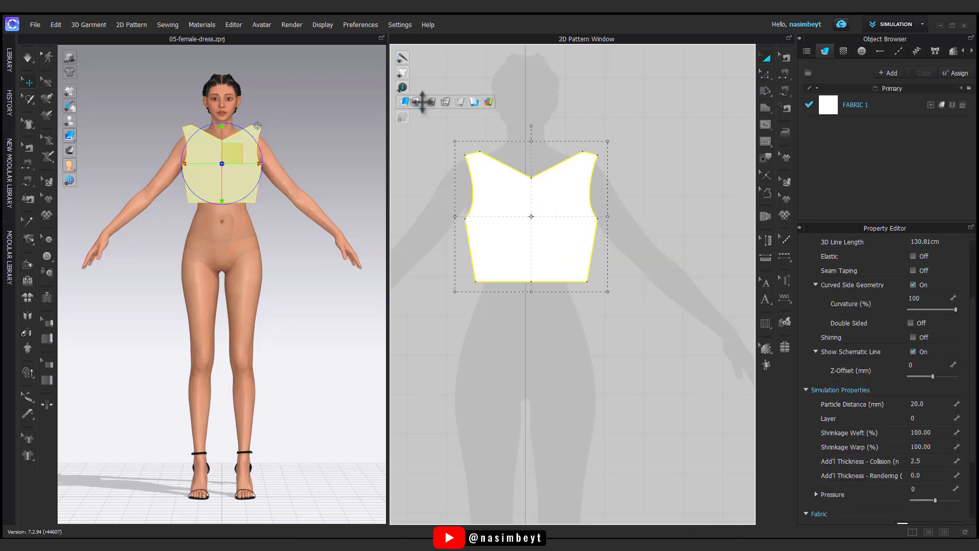
pyautogui.click(420, 102)
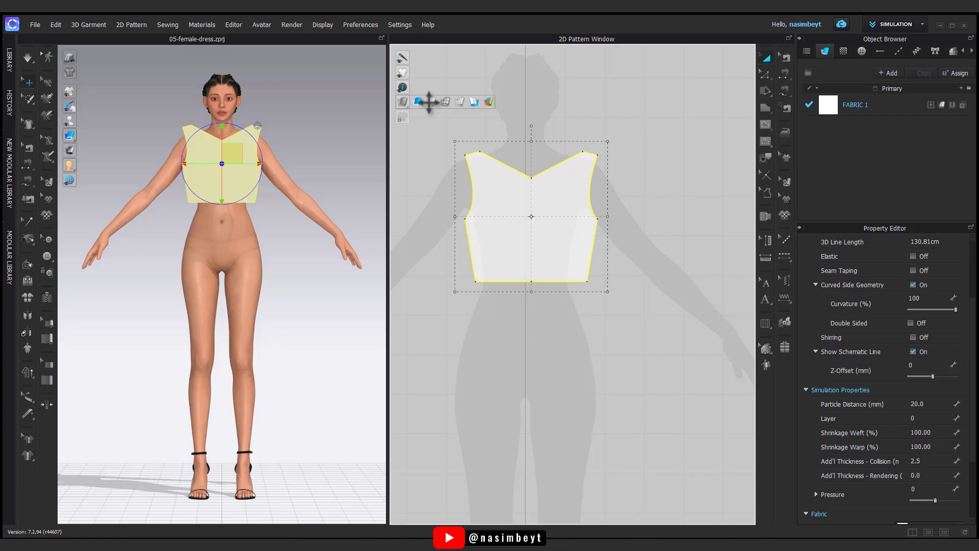
pyautogui.click(445, 101)
pyautogui.click(581, 285)
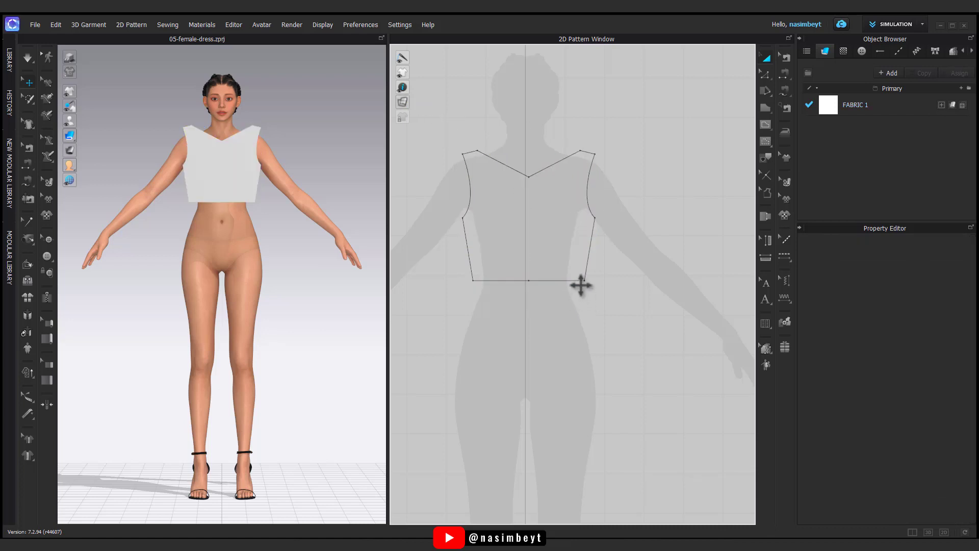
pyautogui.click(482, 153)
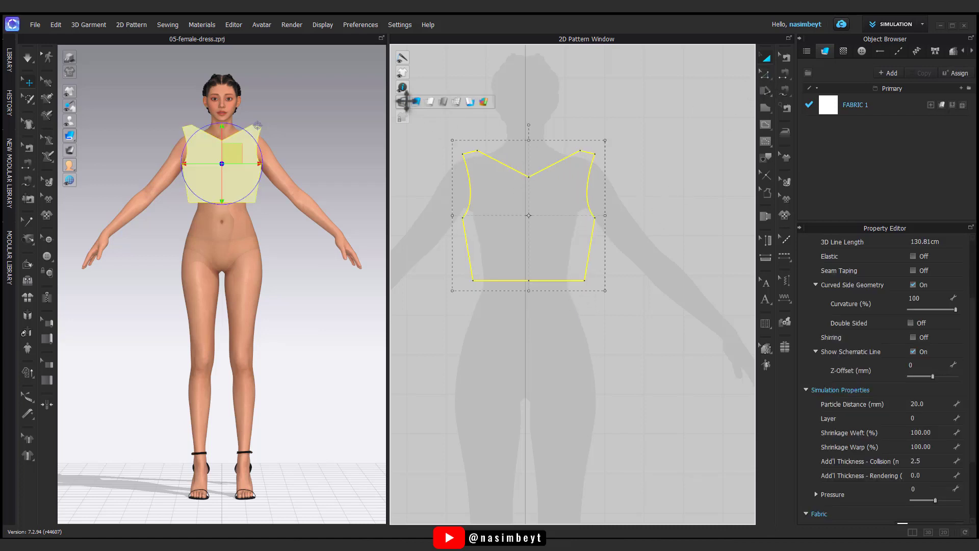
pyautogui.click(408, 102)
pyautogui.click(522, 143)
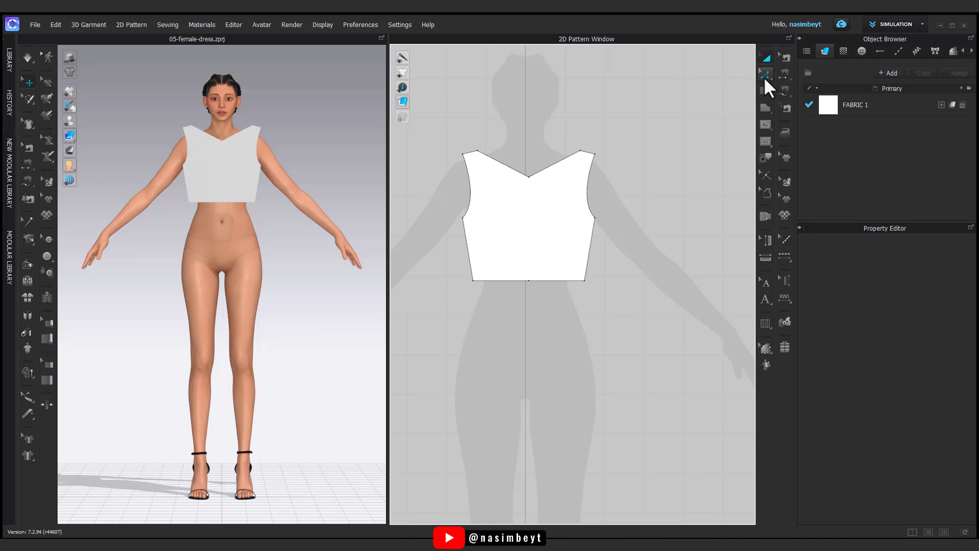
# Draw an internal line between the underarm points through a raised centre point, about 18.3 cm per side, and smooth its peak.
pyautogui.click(462, 218)
pyautogui.click(529, 188)
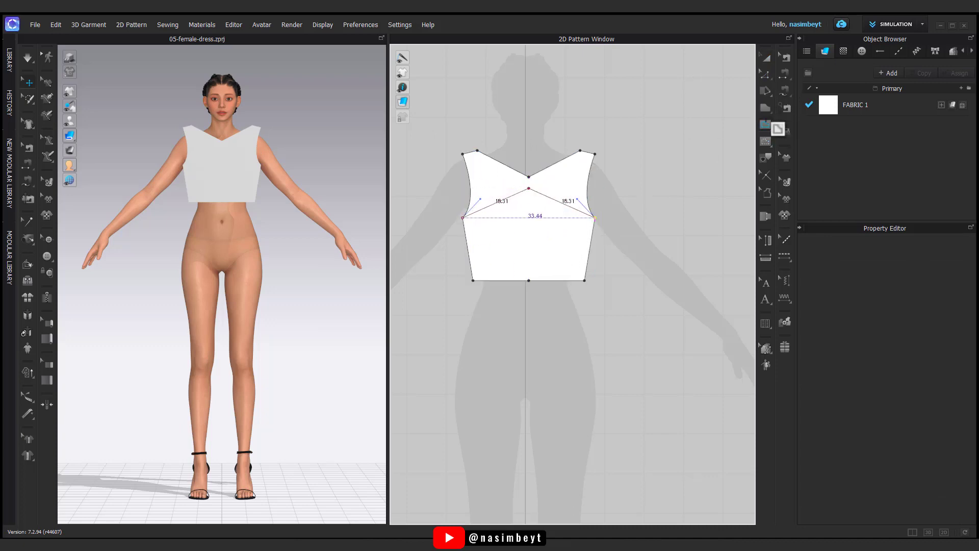
pyautogui.click(766, 127)
pyautogui.click(766, 75)
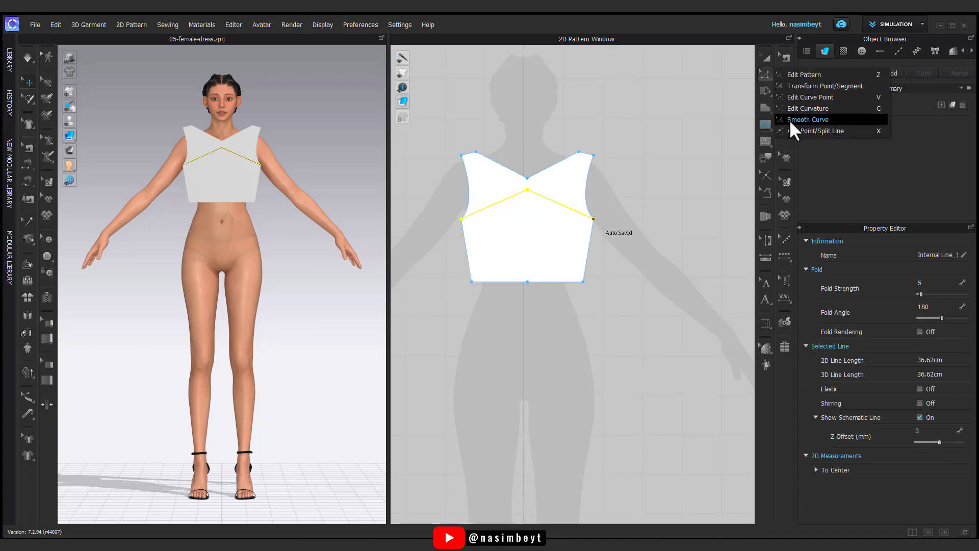
pyautogui.click(789, 120)
pyautogui.moveTo(528, 189); pyautogui.dragTo(549, 326)
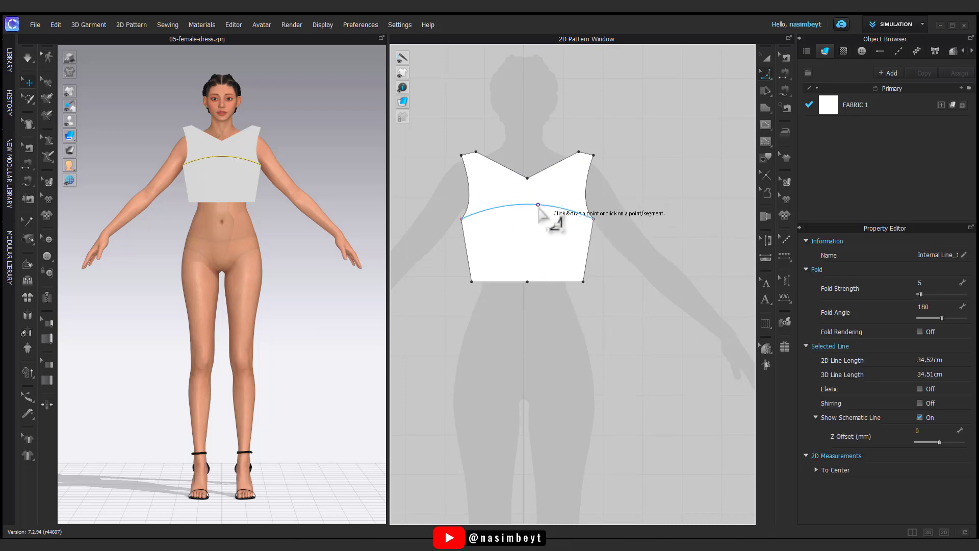
# Adjust the curve handles of the internal bust line to form a higher, even arch across the bodice.
pyautogui.click(766, 75)
pyautogui.click(797, 74)
pyautogui.moveTo(549, 199); pyautogui.dragTo(547, 184)
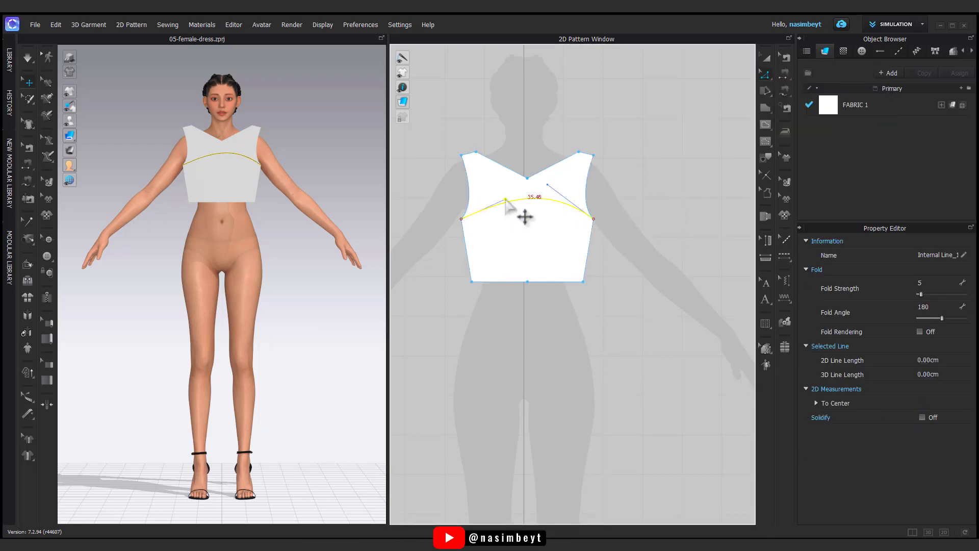
pyautogui.click(558, 298)
# Copy the bodice pattern and place a mirrored copy beside it for the back.
pyautogui.click(766, 59)
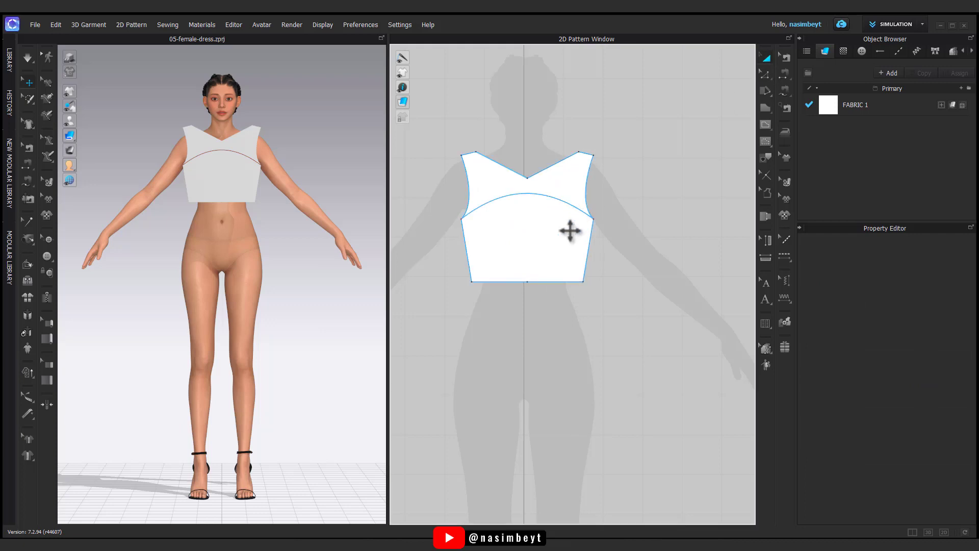
pyautogui.scroll(-2, 567, 240)
pyautogui.moveTo(560, 249); pyautogui.dragTo(547, 205, button='middle')
pyautogui.rightClick(535, 208)
pyautogui.click(555, 237)
pyautogui.rightClick(642, 204)
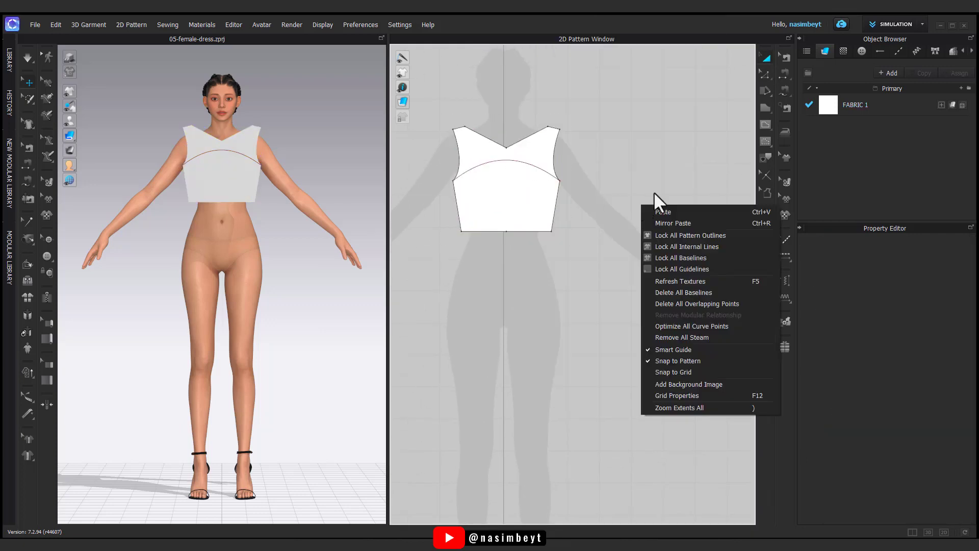
pyautogui.click(676, 223)
pyautogui.click(633, 188)
# Position the copied bodice behind the avatar's back in 3D and bring both bodice pieces closer to the torso.
pyautogui.moveTo(219, 230); pyautogui.dragTo(278, 267, button='right')
pyautogui.moveTo(255, 193); pyautogui.dragTo(308, 308, button='middle')
pyautogui.moveTo(295, 289); pyautogui.dragTo(227, 241)
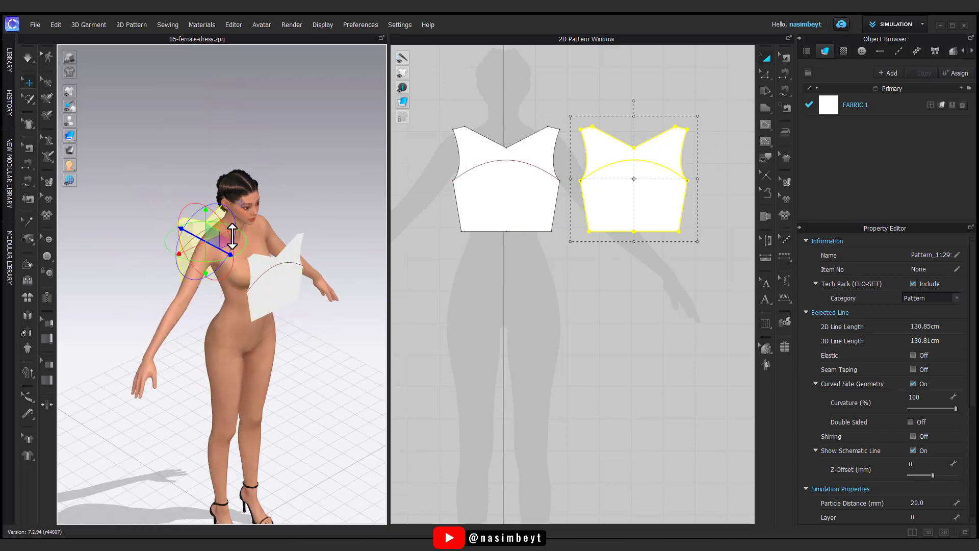
pyautogui.moveTo(247, 325); pyautogui.dragTo(269, 292, button='right')
pyautogui.click(203, 257)
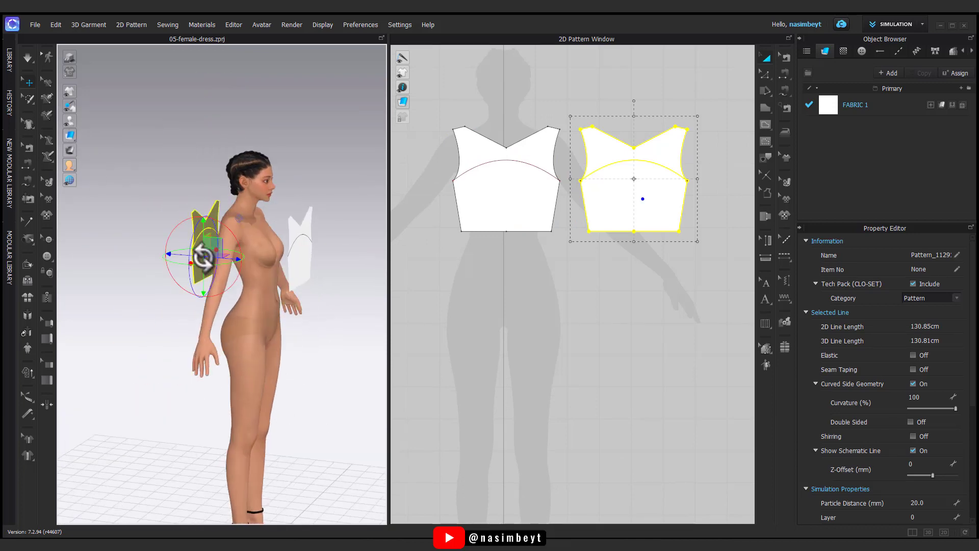
pyautogui.moveTo(231, 262); pyautogui.dragTo(251, 264)
pyautogui.click(308, 266)
pyautogui.moveTo(335, 268); pyautogui.dragTo(312, 266)
# Sew the front and back bodices together at both shoulders and both side seams with segment sewing.
pyautogui.click(785, 76)
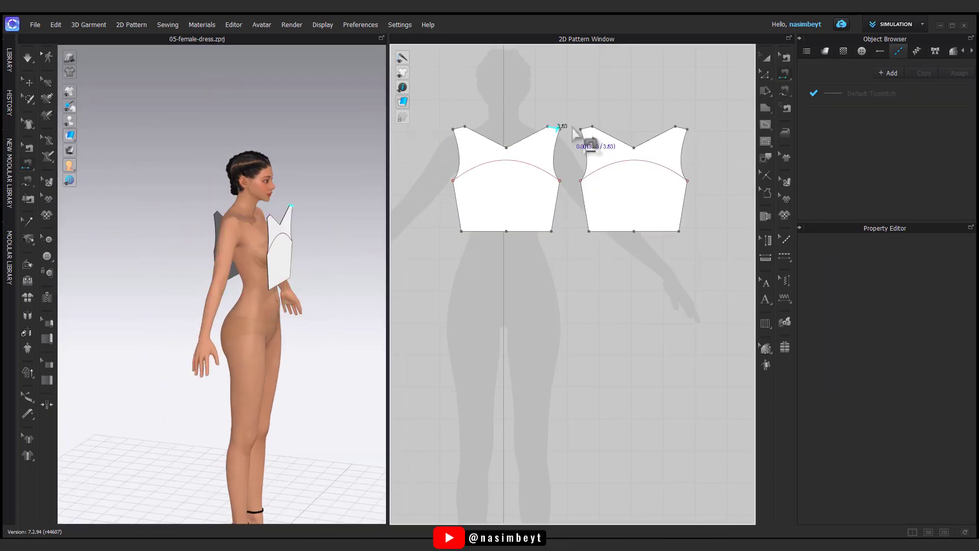
pyautogui.click(680, 128)
pyautogui.click(683, 201)
pyautogui.click(456, 200)
pyautogui.click(556, 209)
pyautogui.click(585, 213)
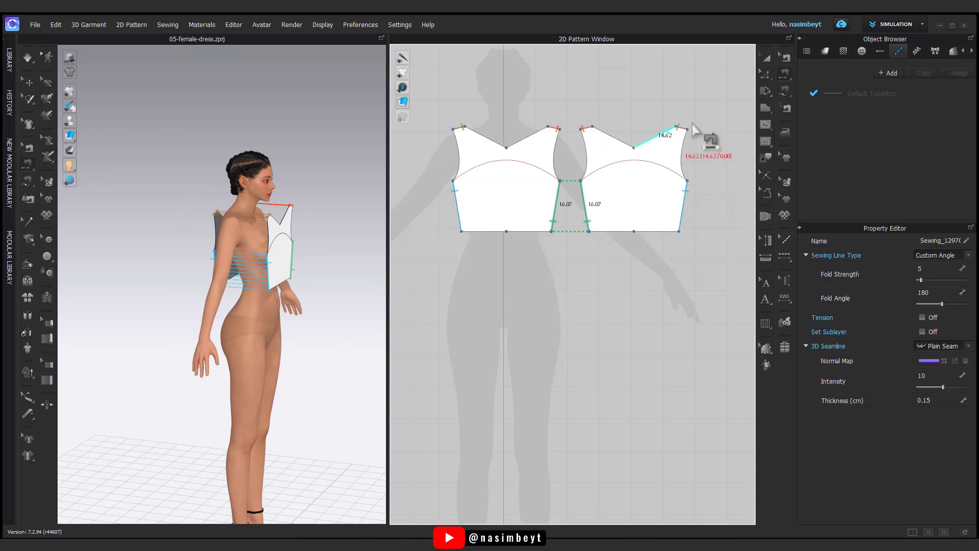
# Draw a long trouser leg pattern below the front bodice, with an about 24 cm centre edge and an angled crotch extension.
pyautogui.click(766, 58)
pyautogui.moveTo(589, 257); pyautogui.dragTo(588, 257, button='middle')
pyautogui.moveTo(593, 335); pyautogui.dragTo(586, 260, button='middle')
pyautogui.moveTo(505, 312); pyautogui.dragTo(513, 270, button='middle')
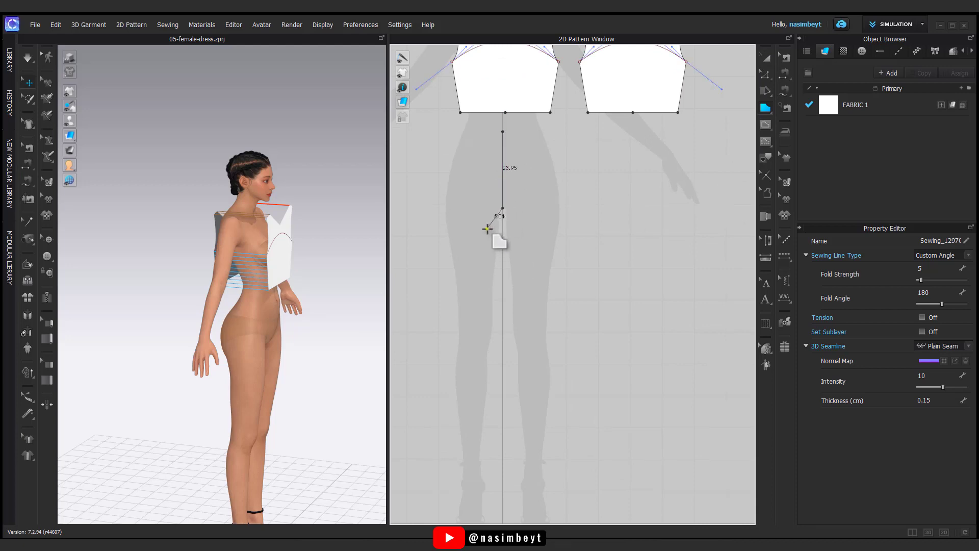
pyautogui.click(446, 226)
pyautogui.click(502, 132)
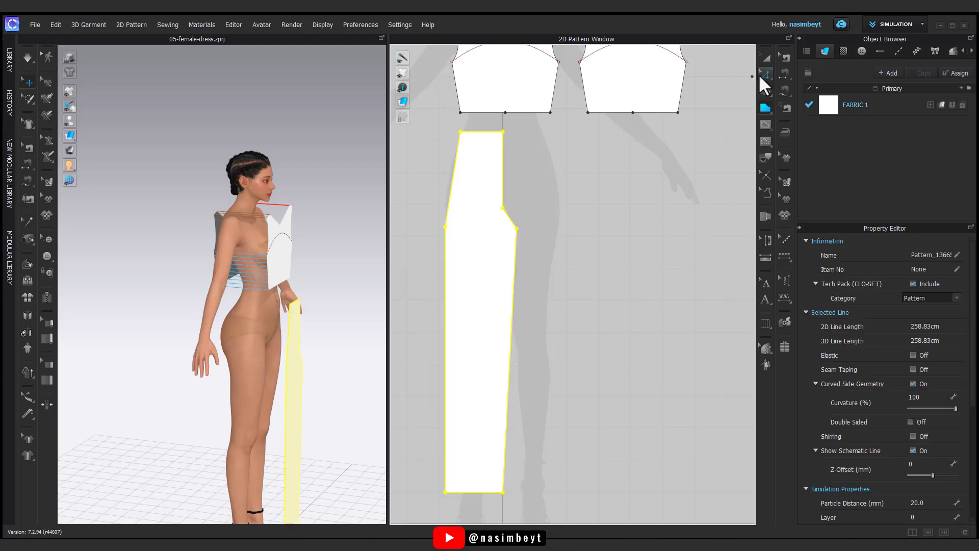
# Reshape the leg's outer edge by lowering the hip point and smoothing the section above it into a curve.
pyautogui.click(766, 78)
pyautogui.moveTo(445, 227); pyautogui.dragTo(546, 198)
pyautogui.click(766, 79)
pyautogui.click(812, 120)
pyautogui.hotkey('ctrl', 'z')
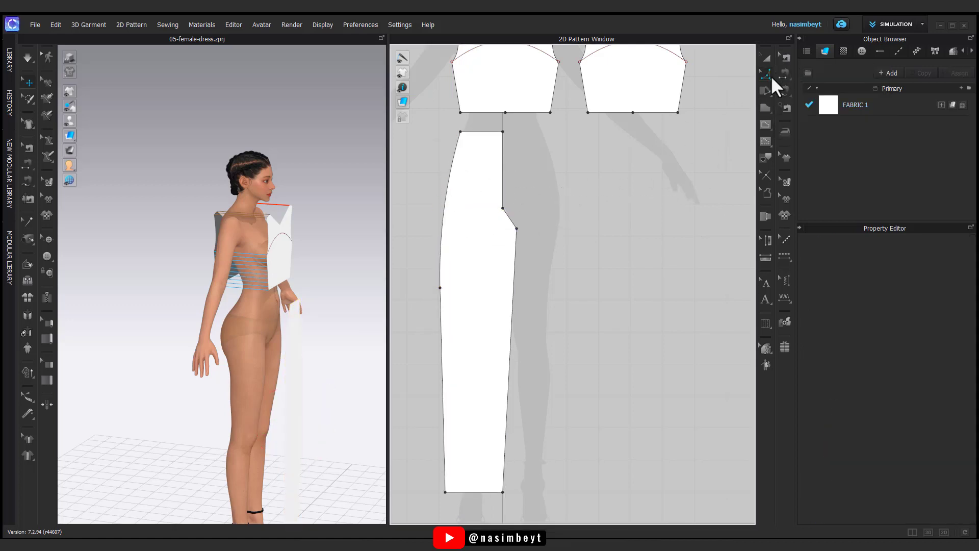
# Raise the leg's crotch points and smooth the edge between them into a concave crotch curve.
pyautogui.click(766, 78)
pyautogui.click(804, 75)
pyautogui.moveTo(517, 228); pyautogui.dragTo(533, 204)
pyautogui.click(764, 78)
pyautogui.click(807, 120)
# Nudge the curved hip section of the leg's outer edge outward.
pyautogui.click(766, 59)
pyautogui.click(766, 77)
pyautogui.click(804, 75)
pyautogui.click(444, 201)
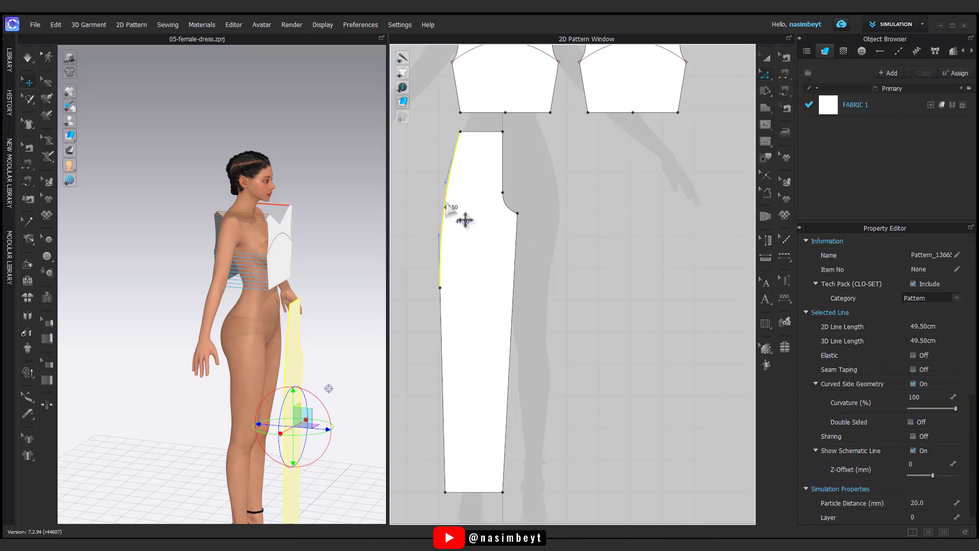
pyautogui.press('Left')
# Place a mirrored copy of the leg pattern next to the original leg.
pyautogui.click(767, 60)
pyautogui.scroll(-4, 472, 271)
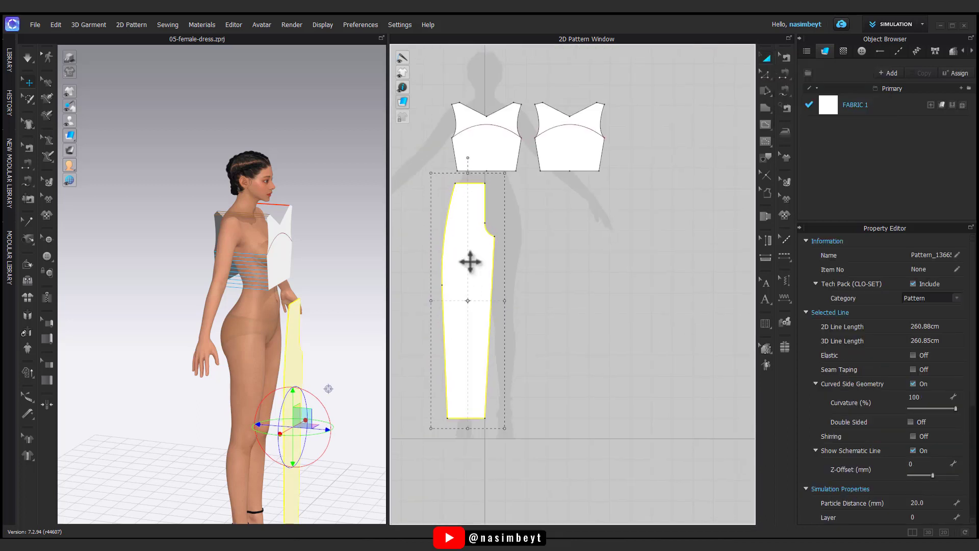
pyautogui.rightClick(535, 270)
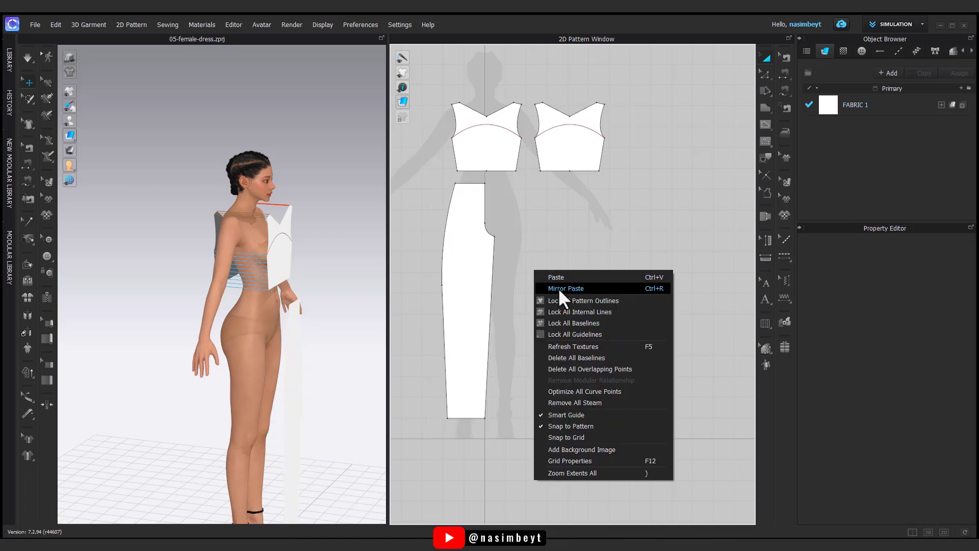
pyautogui.click(558, 289)
pyautogui.click(528, 304)
# Reshape the crotch of the mirrored leg by moving its crotch points, slanting the centre seam and adjusting the curve.
pyautogui.scroll(5, 477, 240)
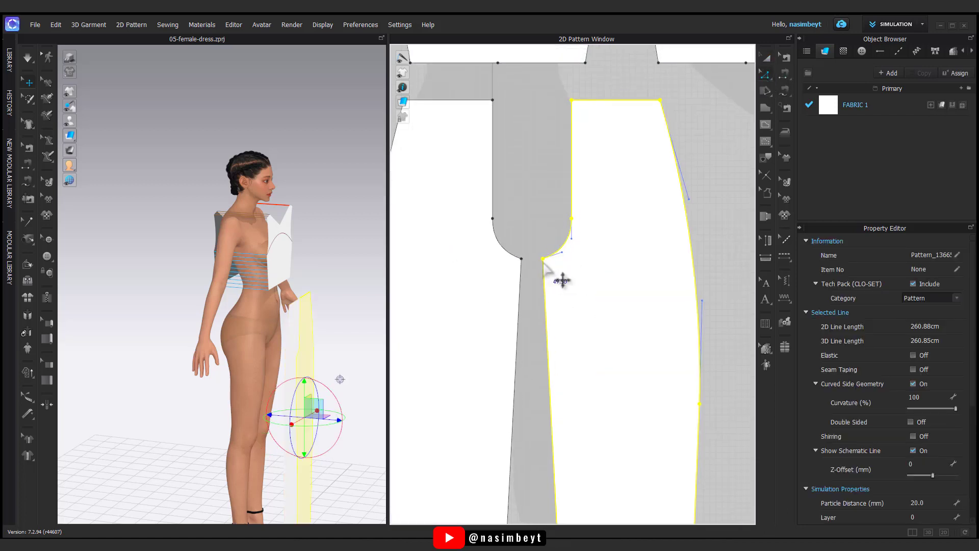
pyautogui.click(543, 272)
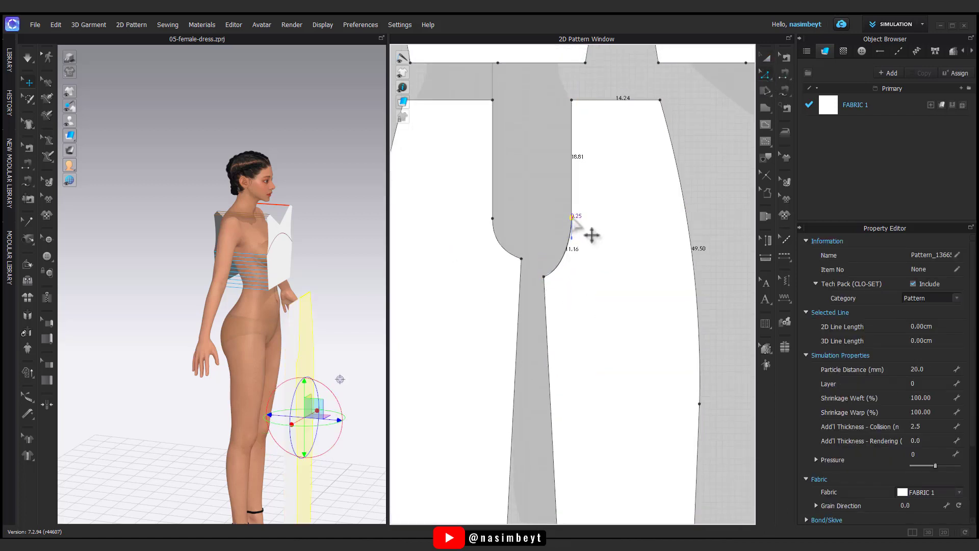
pyautogui.moveTo(588, 237); pyautogui.dragTo(572, 276)
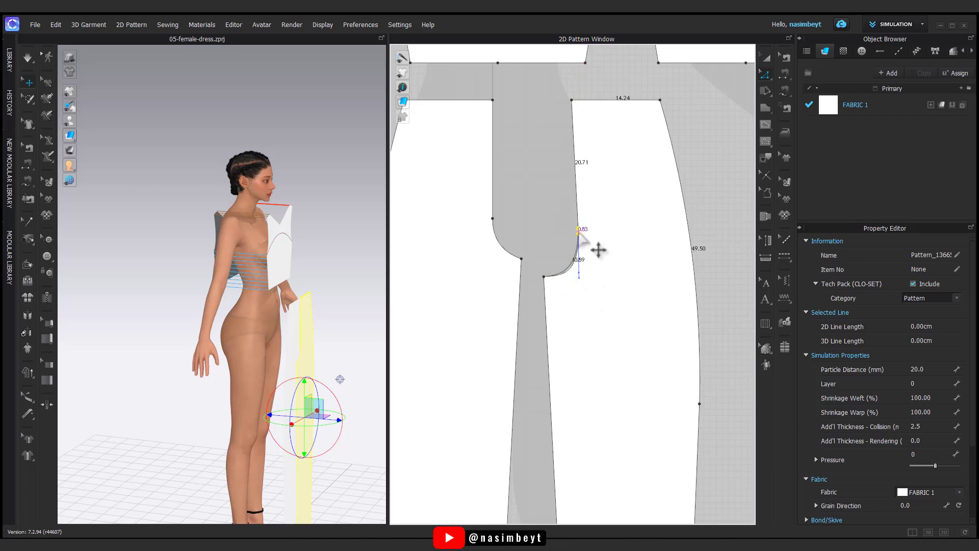
pyautogui.scroll(-5, 580, 232)
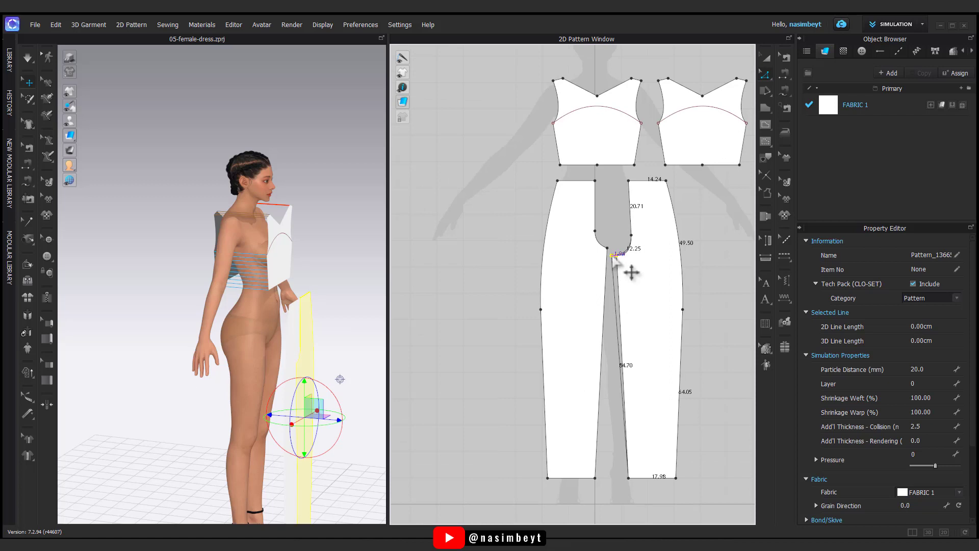
pyautogui.moveTo(614, 255); pyautogui.dragTo(631, 226)
# Copy both leg patterns and place the mirrored pair beside them.
pyautogui.press('a')
pyautogui.scroll(-3, 713, 269)
pyautogui.moveTo(698, 273); pyautogui.dragTo(485, 255, button='middle')
pyautogui.click(489, 275)
pyautogui.hotkey('ctrl', 'c')
pyautogui.hotkey('ctrl', 'v')
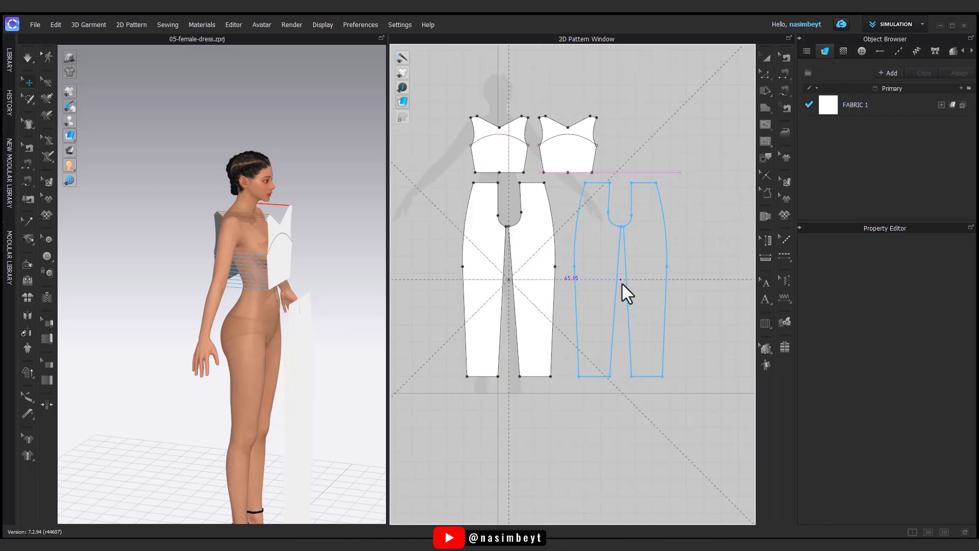
pyautogui.click(633, 294)
# Rearrange the leg patterns so the two matching front legs sit together and the two back legs form a second pair.
pyautogui.moveTo(322, 355); pyautogui.dragTo(268, 376, button='right')
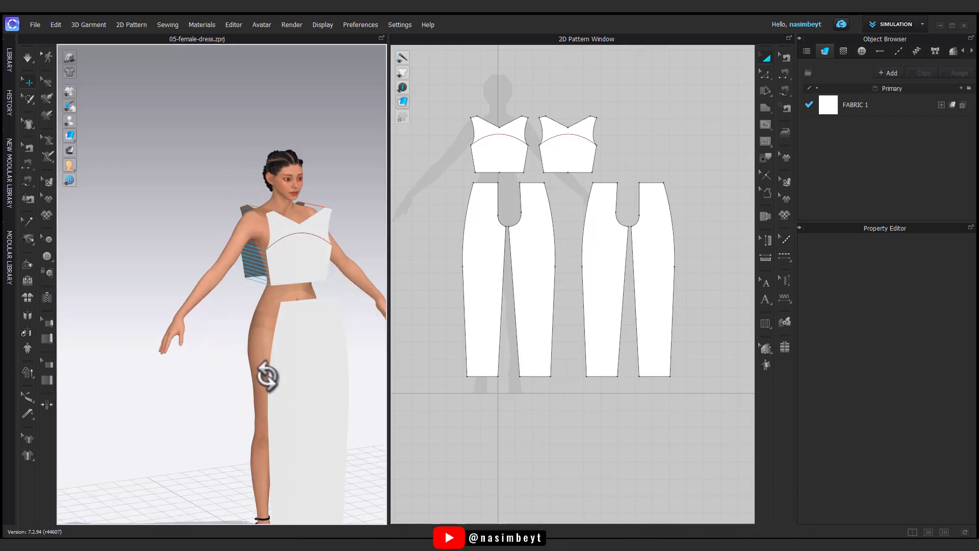
pyautogui.click(598, 255)
pyautogui.click(539, 268)
pyautogui.moveTo(539, 269); pyautogui.dragTo(562, 270)
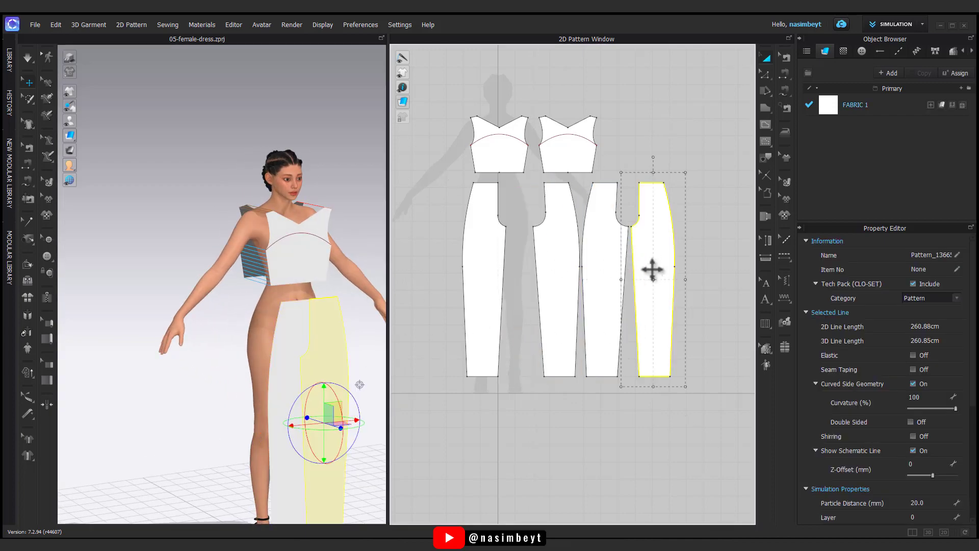
pyautogui.moveTo(653, 270); pyautogui.dragTo(435, 271)
# Select both back leg patterns and position them behind the avatar in 3D.
pyautogui.click(597, 308)
pyautogui.keyDown('shift'); pyautogui.click(553, 321); pyautogui.keyUp('shift')
pyautogui.moveTo(301, 431); pyautogui.dragTo(328, 451, button='right')
pyautogui.moveTo(334, 439); pyautogui.dragTo(306, 318)
# Sew the front bodice's lower edge to the waist edges of both front legs with free sewing.
pyautogui.click(785, 91)
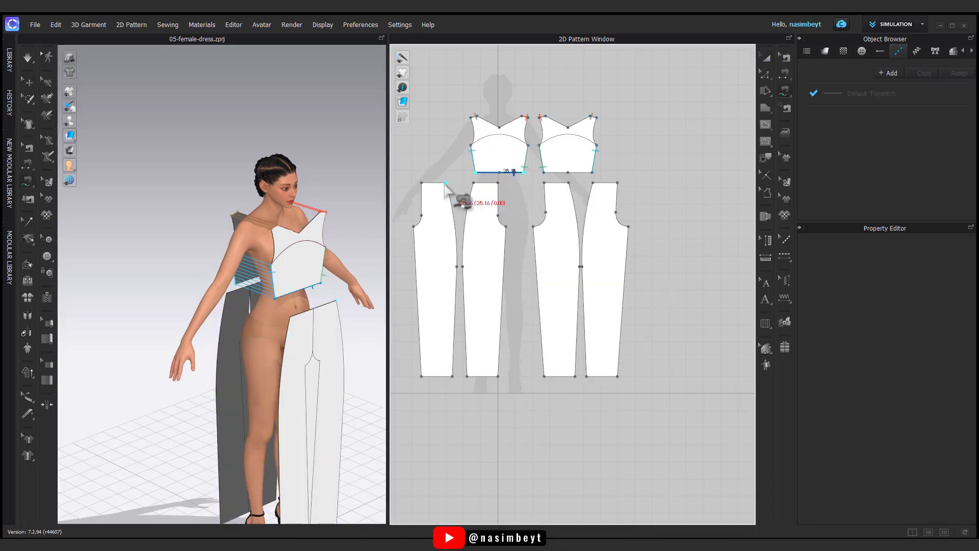
pyautogui.keyDown('shift'); pyautogui.click(498, 182); pyautogui.keyUp('shift')
pyautogui.keyDown('shift'); pyautogui.click(473, 182); pyautogui.keyUp('shift')
# Sew the facing side edges of the two front leg patterns together from waist to hem.
pyautogui.click(474, 182)
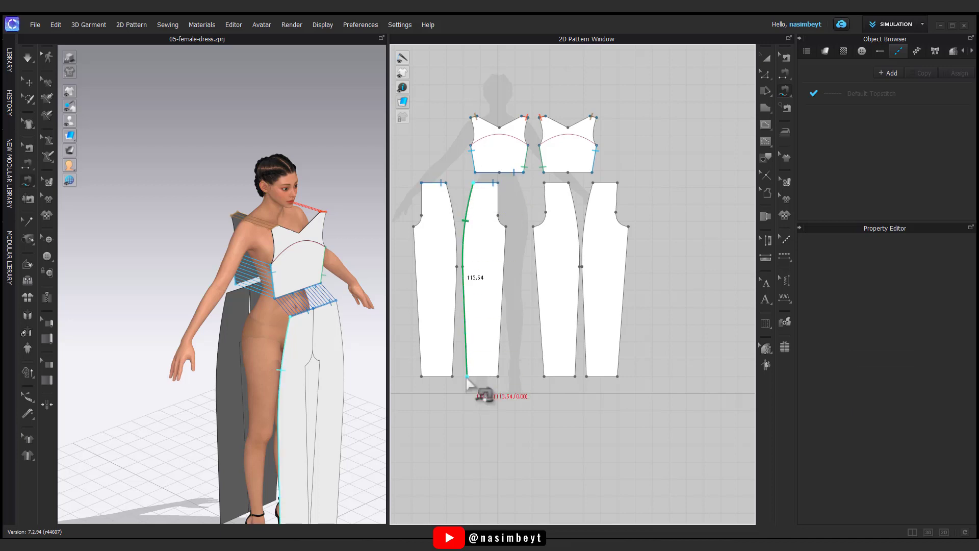
pyautogui.click(467, 376)
pyautogui.click(446, 182)
pyautogui.click(452, 377)
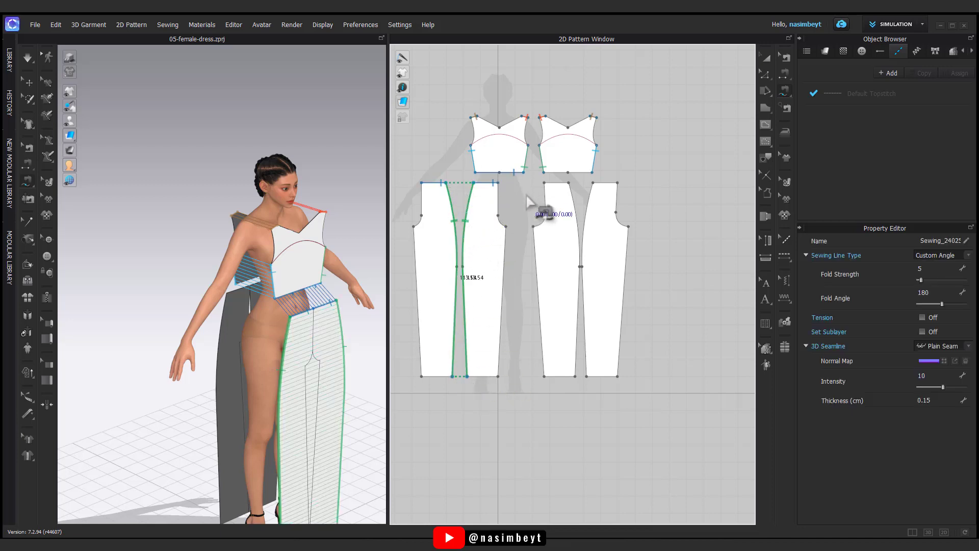
# Sew the two front legs' crotch curves together, and the two back legs' crotch curves together, each from waist to crotch point.
pyautogui.click(422, 183)
pyautogui.click(413, 226)
pyautogui.click(498, 183)
pyautogui.click(506, 233)
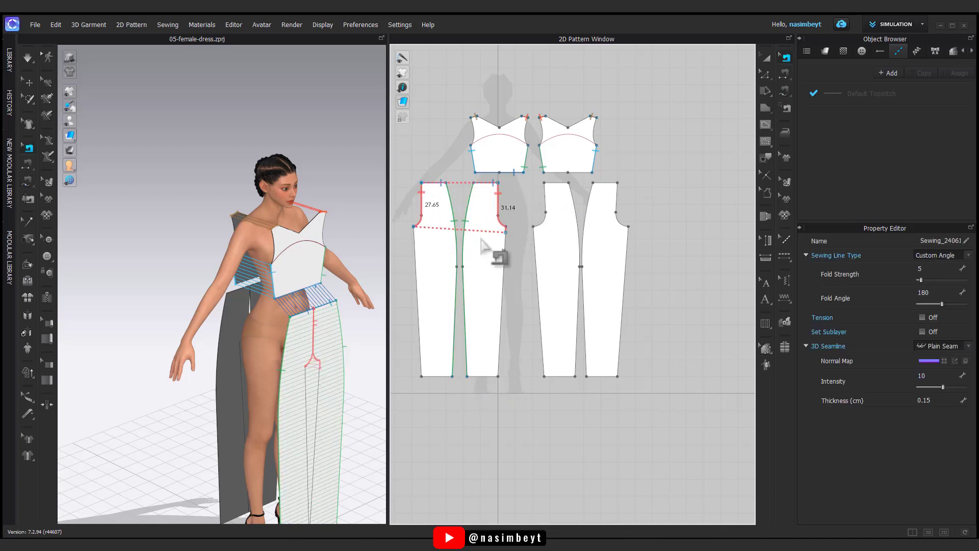
pyautogui.click(545, 183)
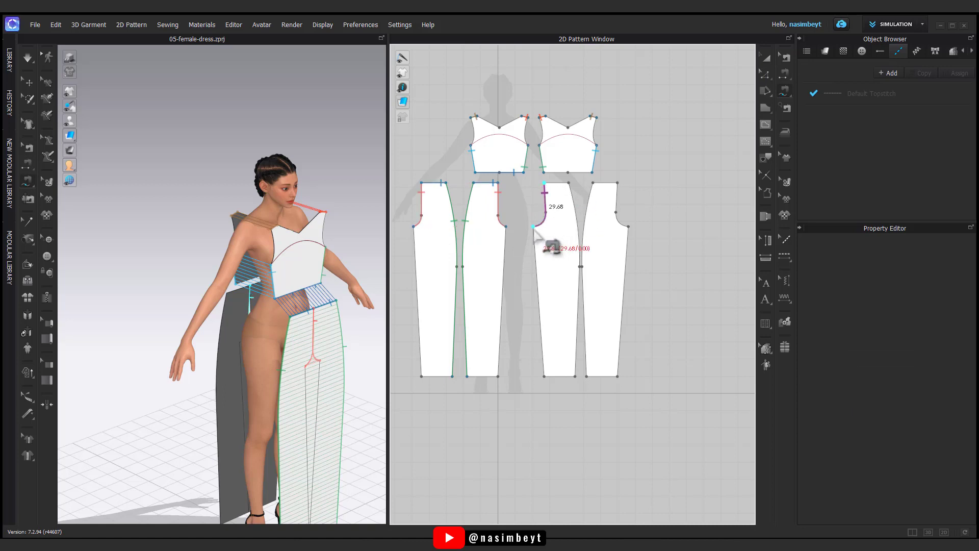
pyautogui.click(628, 226)
# Try to sew the facing side edges of the two back leg patterns together from waist to hem.
pyautogui.click(592, 183)
pyautogui.click(569, 185)
pyautogui.click(575, 377)
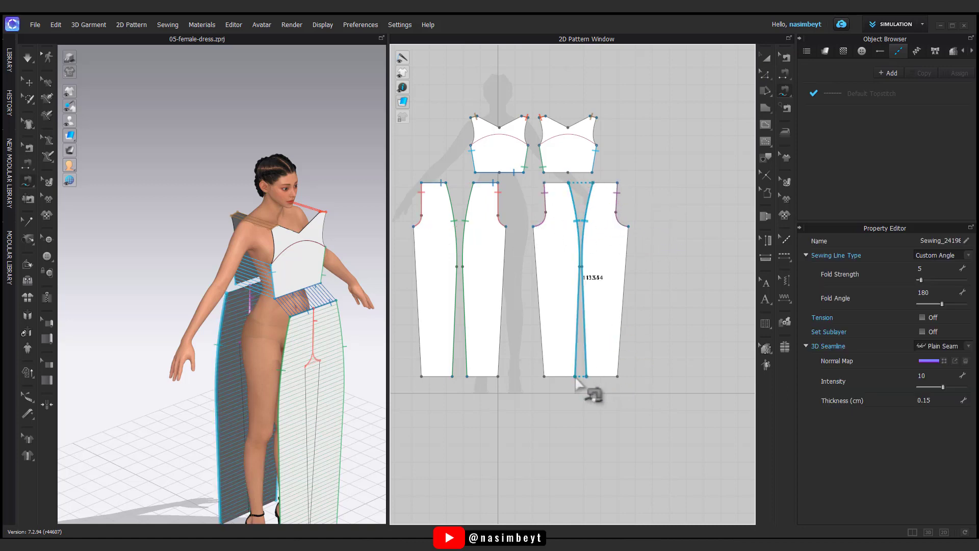
# Sew the back bodice's lower edge to the waist edges of both back legs.
pyautogui.click(544, 173)
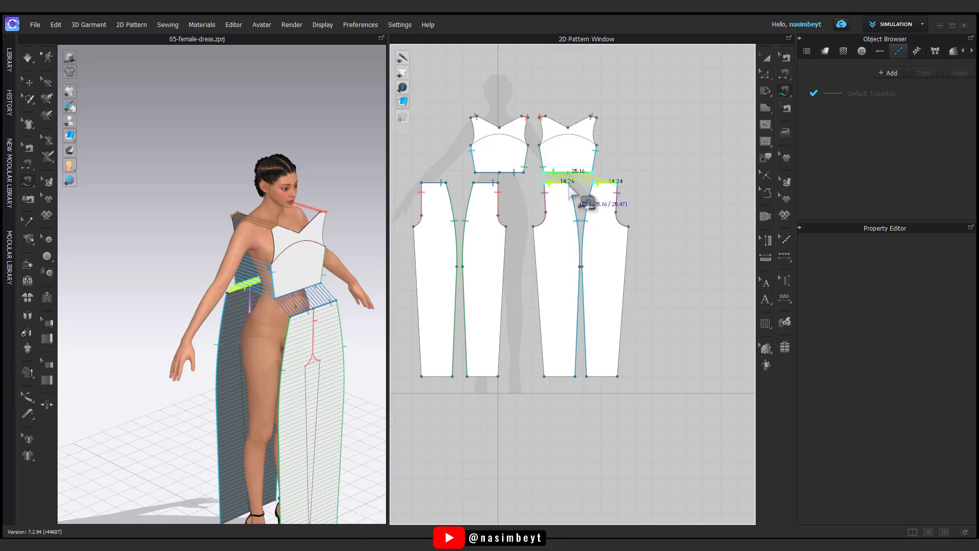
pyautogui.moveTo(219, 329); pyautogui.dragTo(184, 327, button='right')
# Delete the full-length side seams joining the two back legs and the two front legs.
pyautogui.click(781, 59)
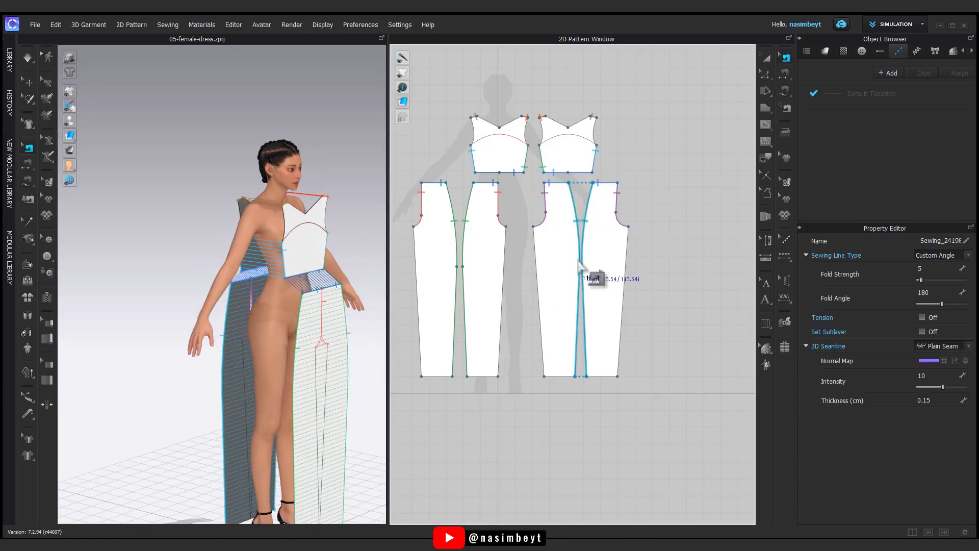
pyautogui.press('Delete')
pyautogui.click(463, 308)
pyautogui.press('Delete')
# Sew each front leg's side edge to the matching back leg's side edge, in upper and lower segments, with segment sewing.
pyautogui.click(785, 75)
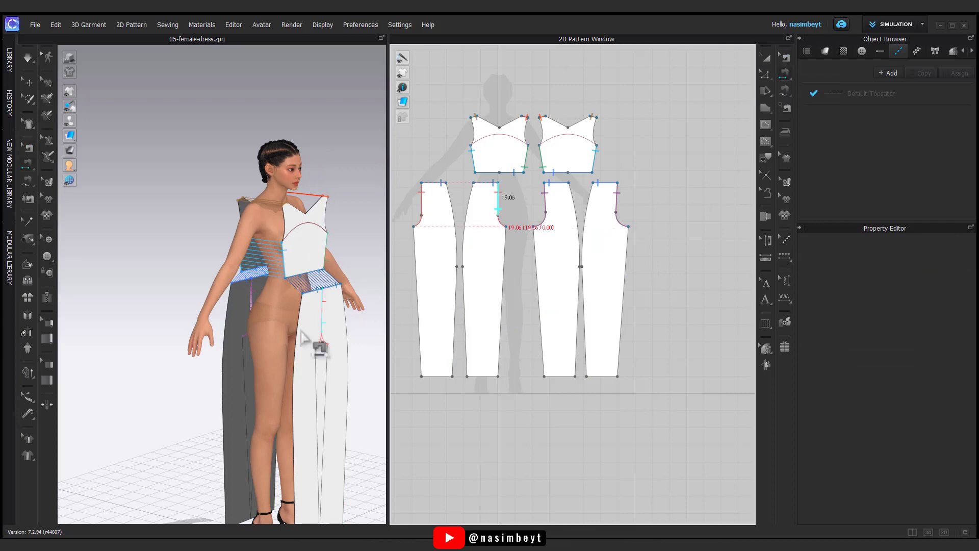
pyautogui.click(470, 214)
pyautogui.click(574, 214)
pyautogui.click(463, 295)
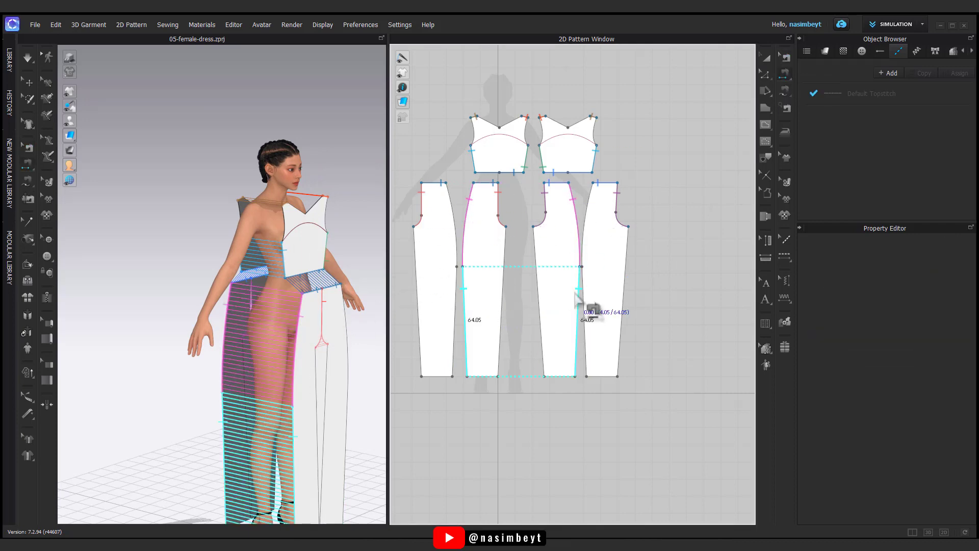
pyautogui.click(576, 293)
pyautogui.click(454, 196)
pyautogui.click(584, 199)
pyautogui.click(583, 293)
pyautogui.click(454, 291)
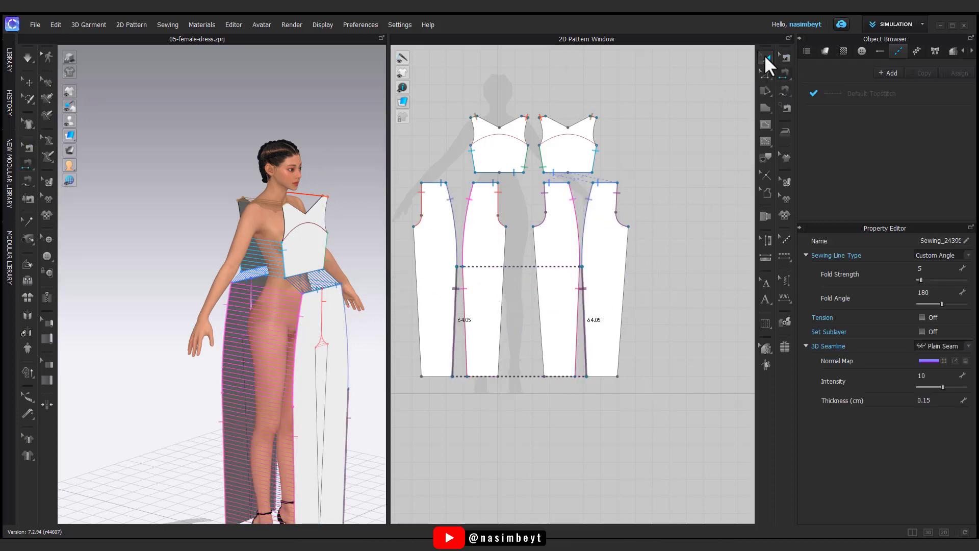
pyautogui.click(764, 55)
pyautogui.press('space')
pyautogui.press('space')
pyautogui.hotkey('ctrl', 'z')
# Reposition the front and back bodice patterns around the avatar's torso in 3D.
pyautogui.click(577, 151)
pyautogui.click(505, 148)
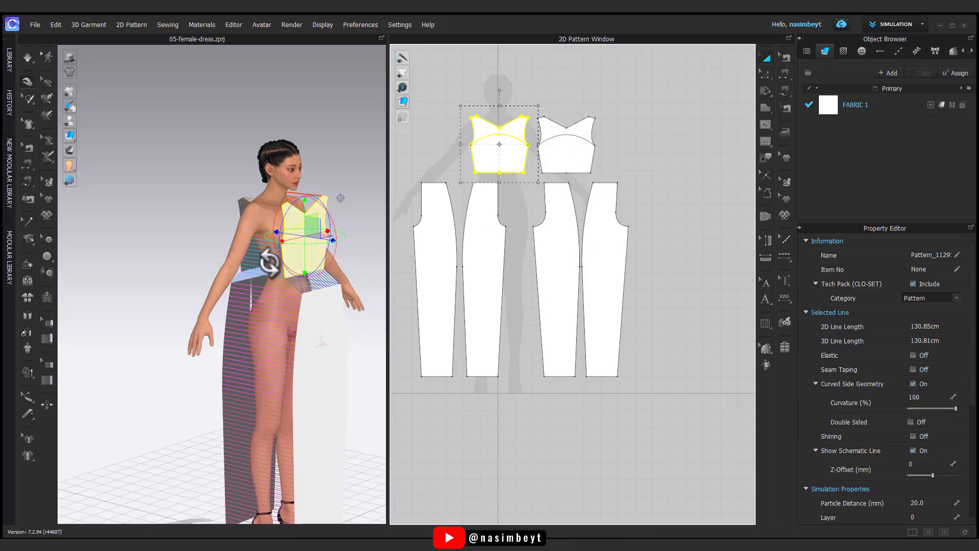
pyautogui.moveTo(267, 260); pyautogui.dragTo(343, 289, button='right')
pyautogui.moveTo(339, 241); pyautogui.dragTo(330, 240)
pyautogui.keyDown('shift'); pyautogui.click(556, 147); pyautogui.keyUp('shift')
pyautogui.moveTo(277, 204); pyautogui.dragTo(265, 179)
# Simulate the garment and pull the bodice into place on the avatar's shoulders.
pyautogui.press('space')
pyautogui.moveTo(317, 230); pyautogui.dragTo(270, 220, button='right')
pyautogui.moveTo(278, 213); pyautogui.dragTo(307, 174)
pyautogui.moveTo(345, 228); pyautogui.dragTo(317, 178)
pyautogui.moveTo(338, 353); pyautogui.dragTo(325, 313, button='right')
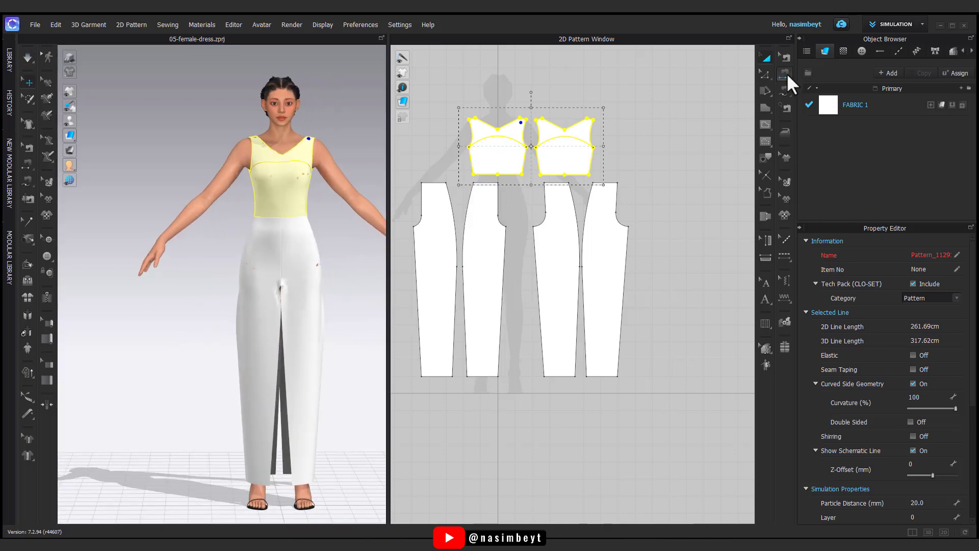
# Sew the inner leg edges of the front legs to the back legs, and simulate while pulling the trousers into shape.
pyautogui.click(785, 73)
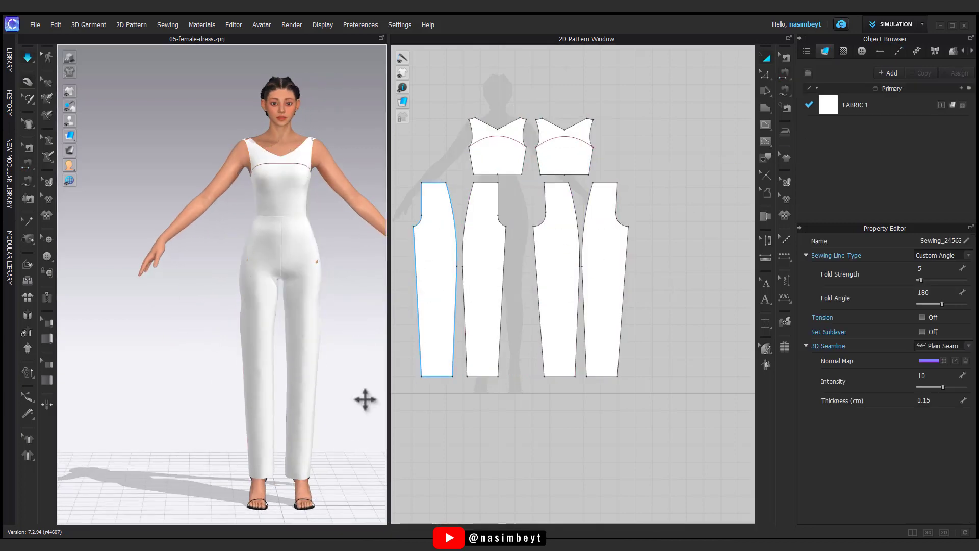
pyautogui.moveTo(365, 397); pyautogui.dragTo(371, 260, button='right')
pyautogui.click(323, 250)
pyautogui.click(295, 258)
pyautogui.click(338, 328)
pyautogui.moveTo(339, 328); pyautogui.dragTo(290, 326, button='right')
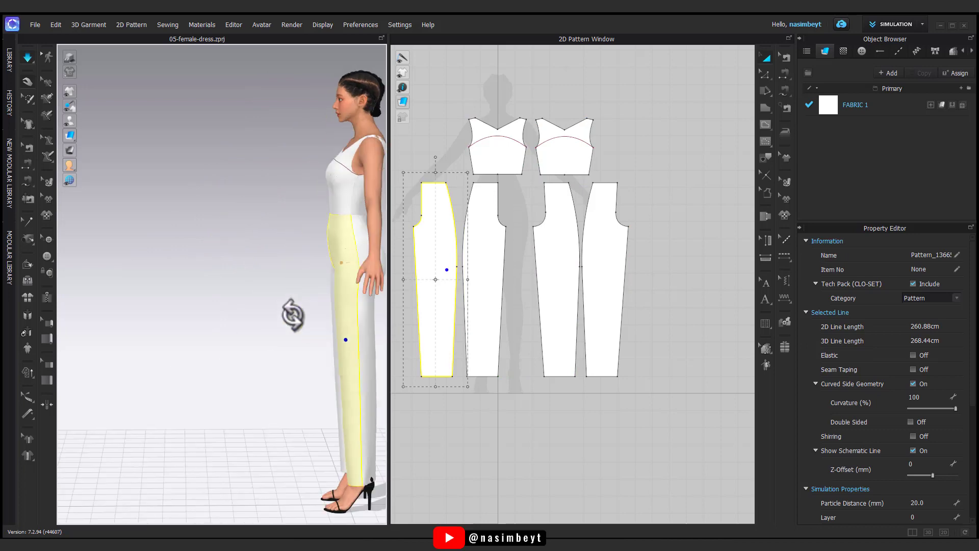
pyautogui.click(376, 457)
pyautogui.moveTo(376, 457); pyautogui.dragTo(253, 128, button='right')
pyautogui.click(254, 128)
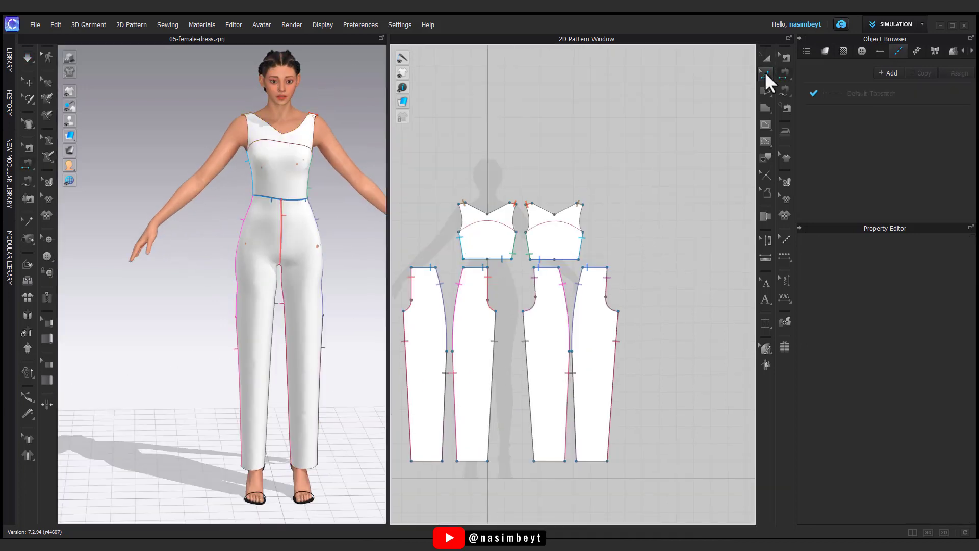
# Move both neck-side shoulder points of the front bodice 7 cm inward, along the extended shoulder lines.
pyautogui.click(765, 75)
pyautogui.scroll(5, 486, 189)
pyautogui.click(434, 244)
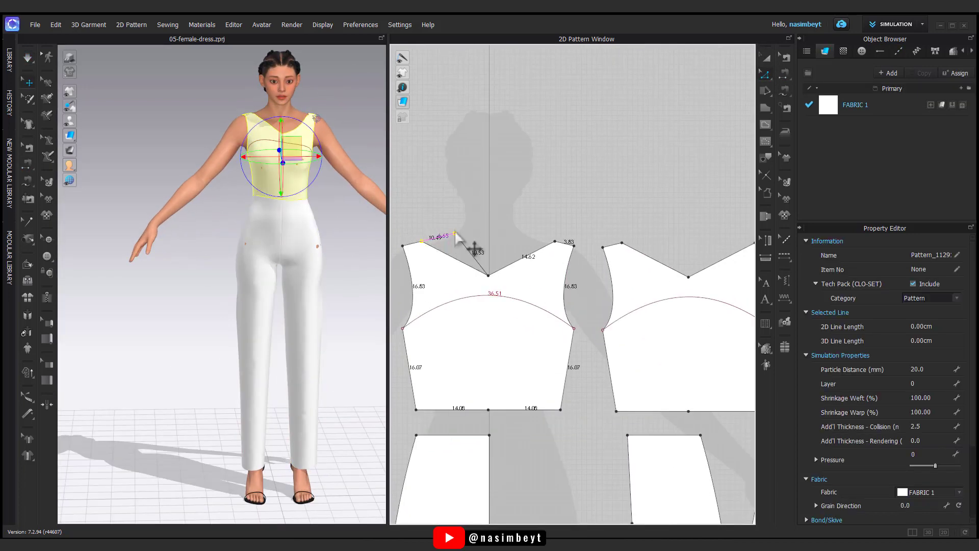
pyautogui.moveTo(454, 232); pyautogui.dragTo(454, 229)
pyautogui.rightClick(454, 229)
pyautogui.write('7')
pyautogui.click(462, 307)
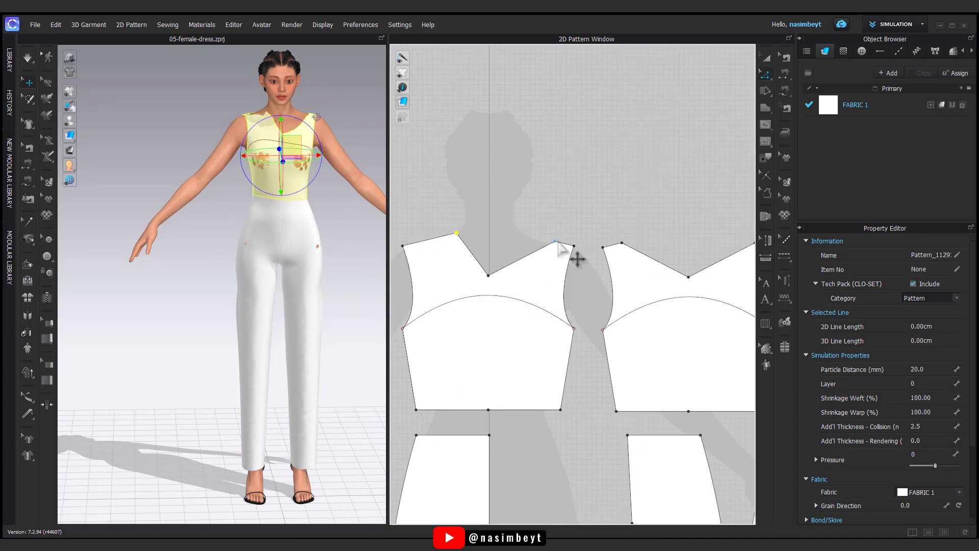
pyautogui.moveTo(523, 231); pyautogui.dragTo(518, 228)
pyautogui.rightClick(518, 228)
pyautogui.write('7')
pyautogui.click(463, 309)
# Move both neck-side shoulder points of the back bodice 7 cm inward, along the extended shoulder lines.
pyautogui.moveTo(658, 284); pyautogui.dragTo(579, 284, button='middle')
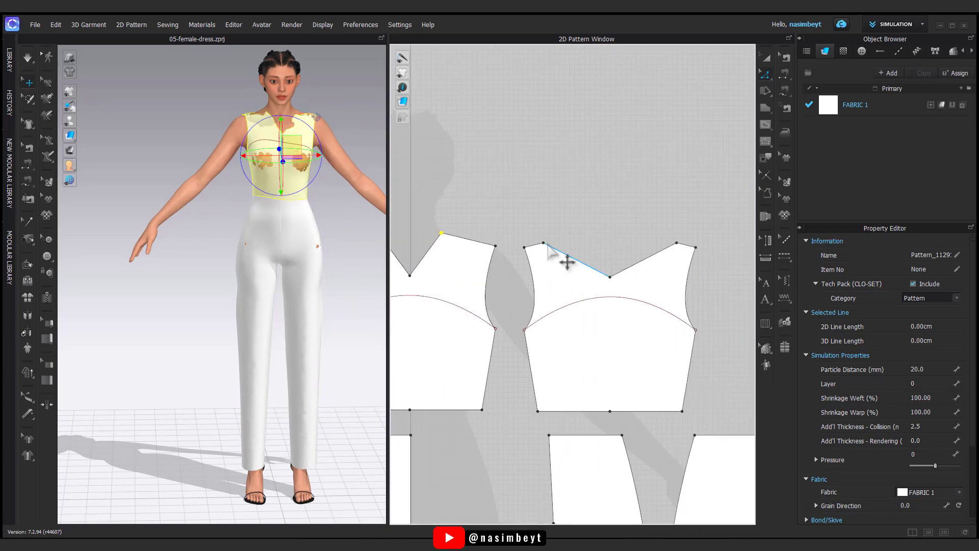
pyautogui.moveTo(543, 243); pyautogui.dragTo(567, 233)
pyautogui.rightClick(567, 234)
pyautogui.write('7')
pyautogui.click(463, 309)
pyautogui.moveTo(677, 242); pyautogui.dragTo(654, 237)
pyautogui.rightClick(653, 237)
pyautogui.write('7')
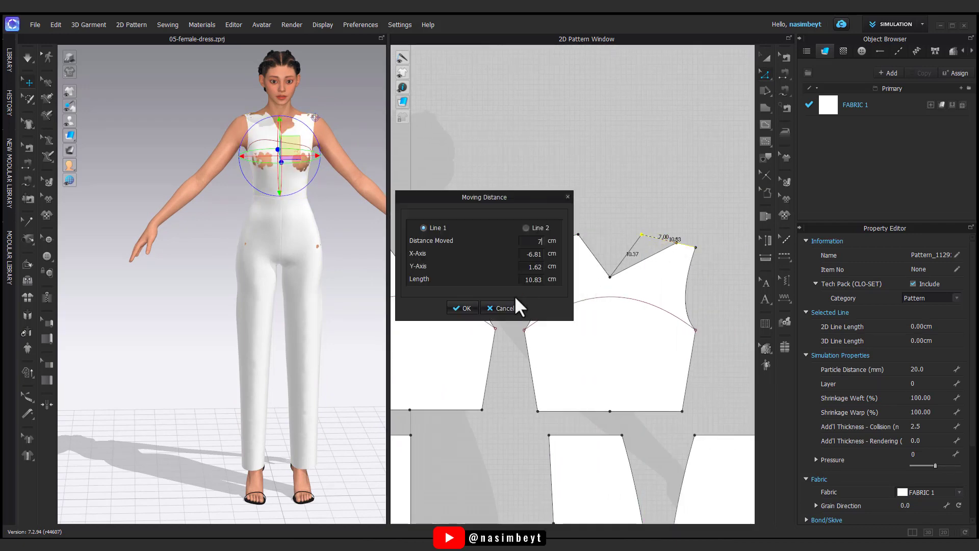
pyautogui.click(463, 309)
# Reshape both V-necklines into round curves and raise the back neckline's centre point to make it shallower.
pyautogui.click(807, 120)
pyautogui.moveTo(609, 277); pyautogui.dragTo(638, 285)
pyautogui.moveTo(410, 275); pyautogui.dragTo(439, 285)
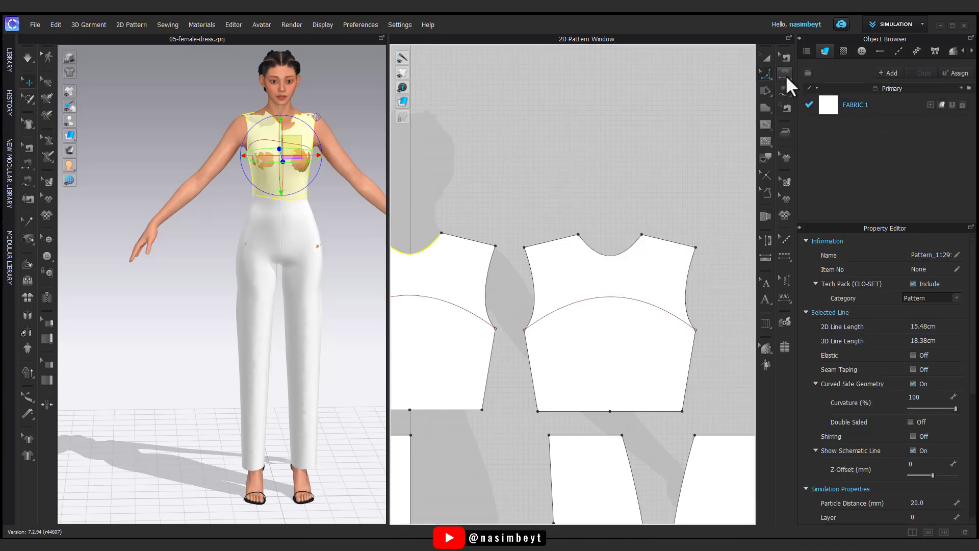
pyautogui.click(764, 74)
pyautogui.click(800, 97)
pyautogui.moveTo(609, 255); pyautogui.dragTo(609, 239)
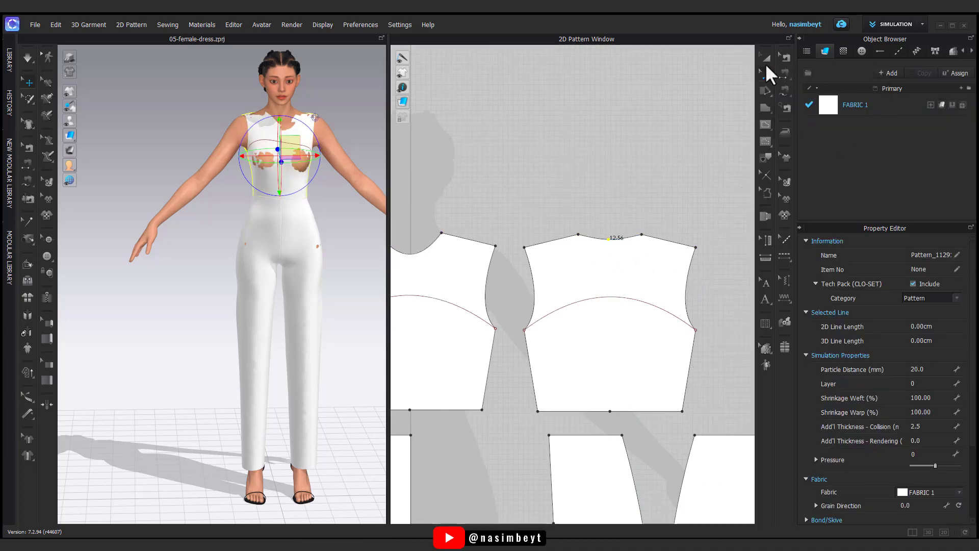
# Simulate the reshaped bodice and pull its shoulders and neckline into place on the avatar.
pyautogui.click(765, 60)
pyautogui.press('space')
pyautogui.moveTo(256, 121); pyautogui.dragTo(272, 203)
pyautogui.moveTo(178, 214); pyautogui.dragTo(285, 224, button='right')
pyautogui.moveTo(278, 139); pyautogui.dragTo(344, 224)
pyautogui.press('space')
pyautogui.click(491, 199)
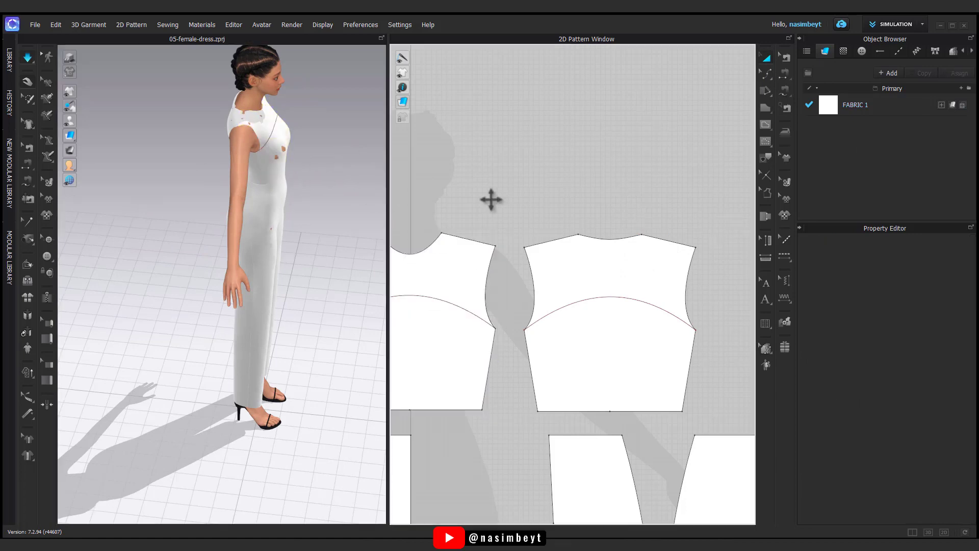
pyautogui.moveTo(326, 224); pyautogui.dragTo(229, 219, button='right')
# Straighten the back bodice's curved internal line by deleting its middle point.
pyautogui.click(769, 77)
pyautogui.click(611, 297)
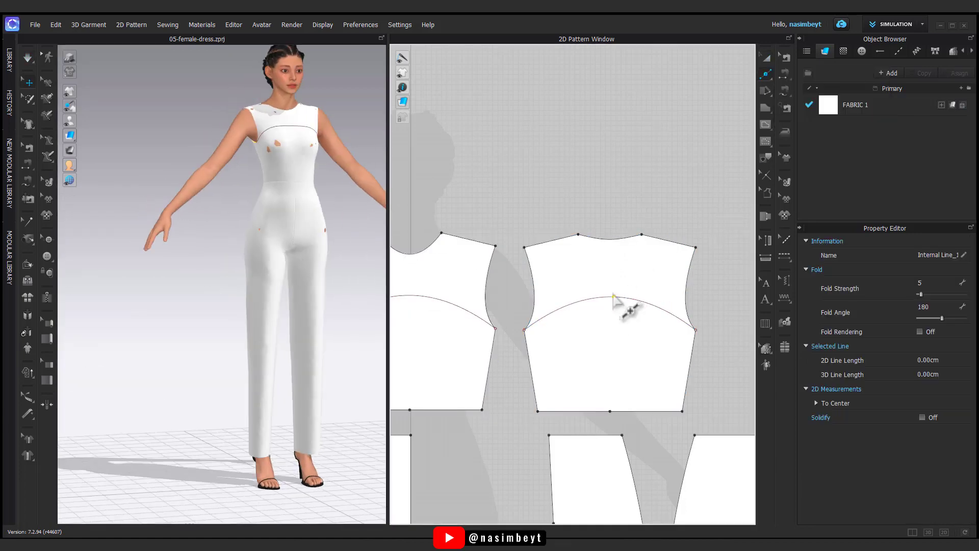
pyautogui.press('Delete')
# Add a second fabric, FABRIC 2, and set its opacity to 0.
pyautogui.click(767, 59)
pyautogui.scroll(-4, 584, 184)
pyautogui.click(854, 105)
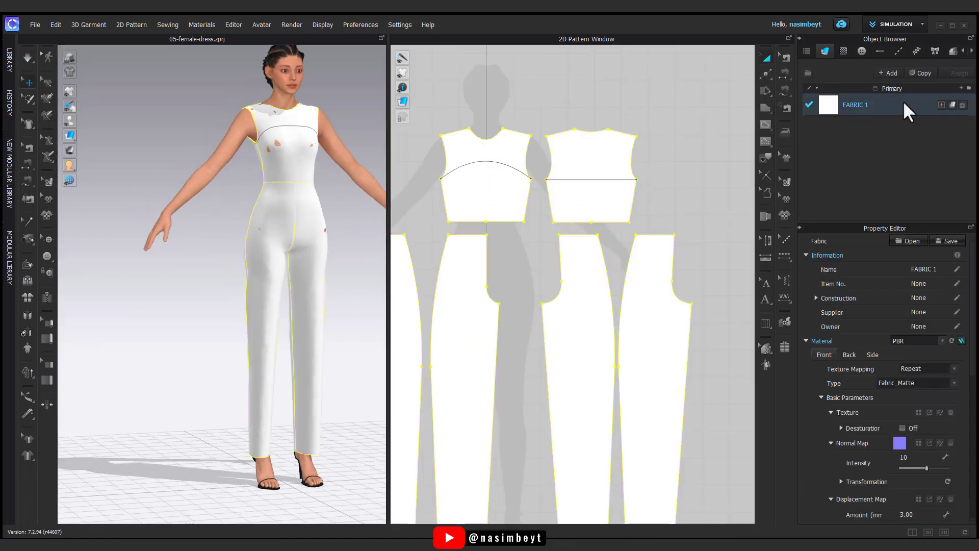
pyautogui.click(893, 72)
pyautogui.scroll(-5, 917, 433)
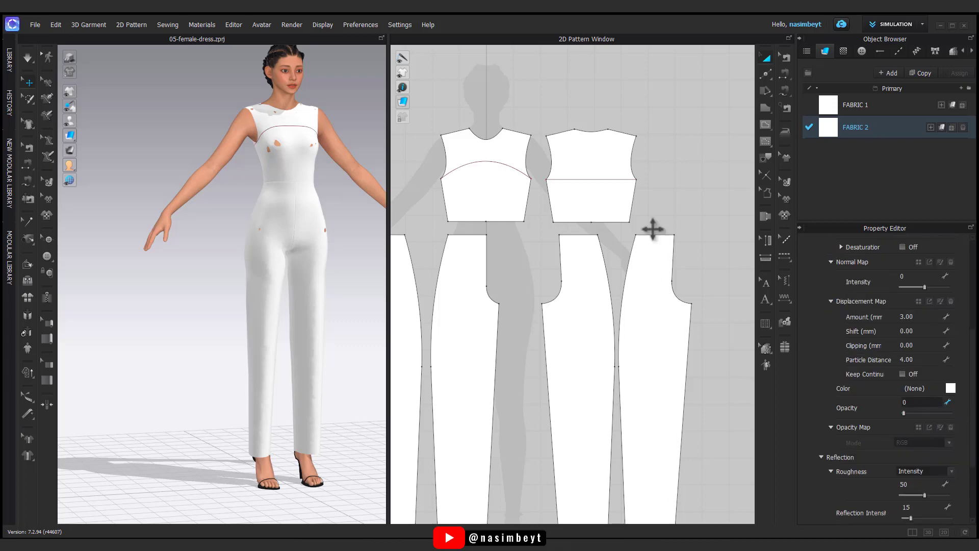
# Split the front and back bodices along their internal lines and assign FABRIC 2 to the upper pieces.
pyautogui.click(608, 178)
pyautogui.rightClick(557, 178)
pyautogui.click(571, 258)
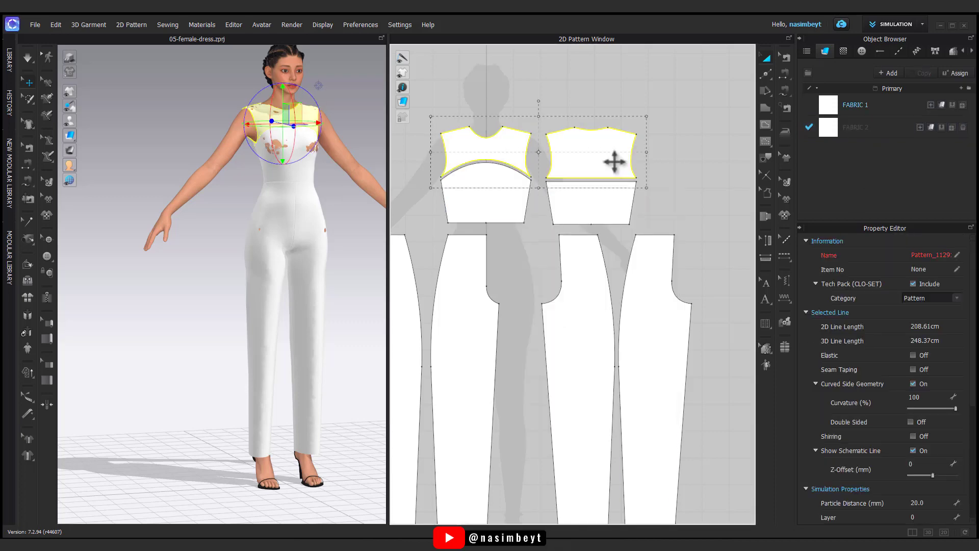
pyautogui.click(941, 127)
# Simulate the split bodice and pull the lower front piece into place on the avatar.
pyautogui.click(312, 151)
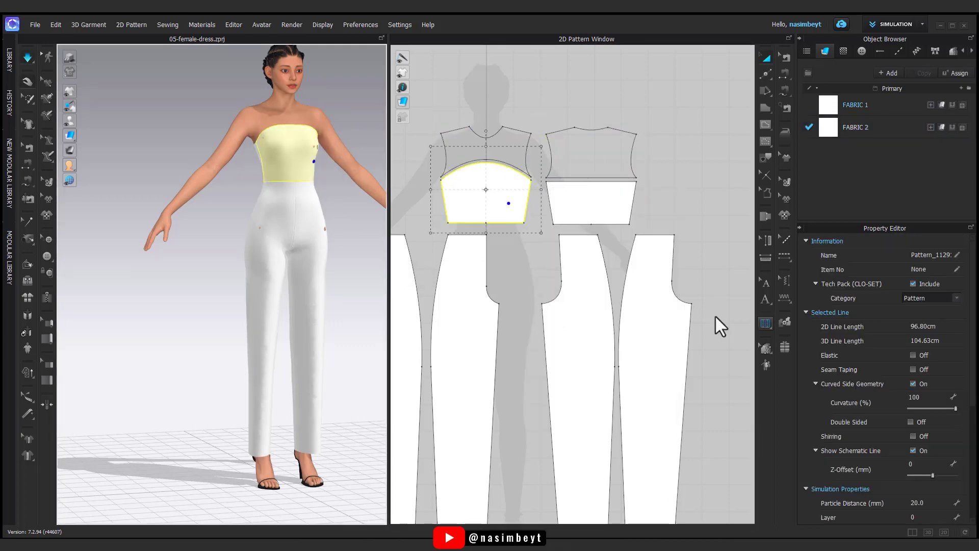
pyautogui.moveTo(316, 285); pyautogui.dragTo(294, 277, button='right')
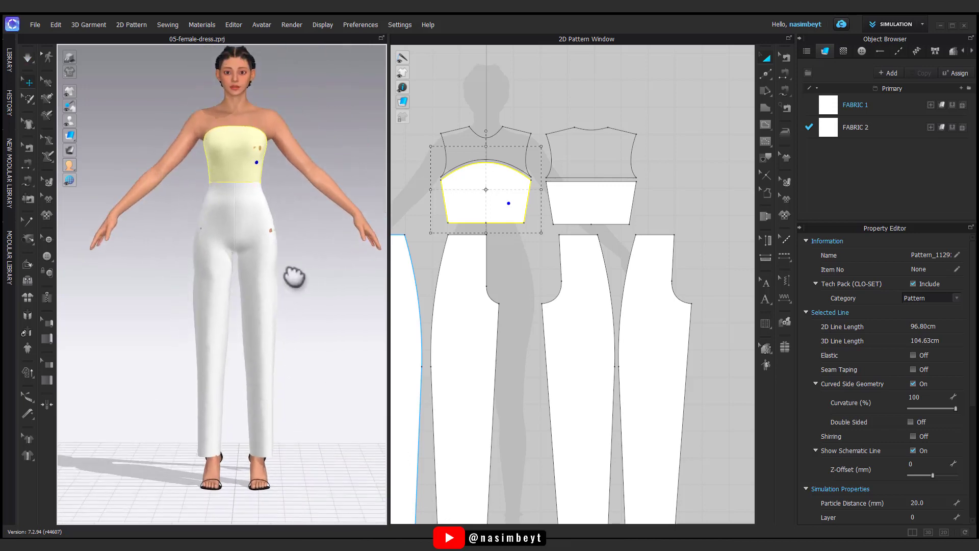
pyautogui.moveTo(294, 276); pyautogui.dragTo(301, 257, button='middle')
# Widen the hems of both front legs by moving each inner hem corner 6 cm outward.
pyautogui.scroll(-2, 561, 416)
pyautogui.moveTo(561, 416); pyautogui.dragTo(614, 278, button='middle')
pyautogui.scroll(4, 613, 278)
pyautogui.click(765, 74)
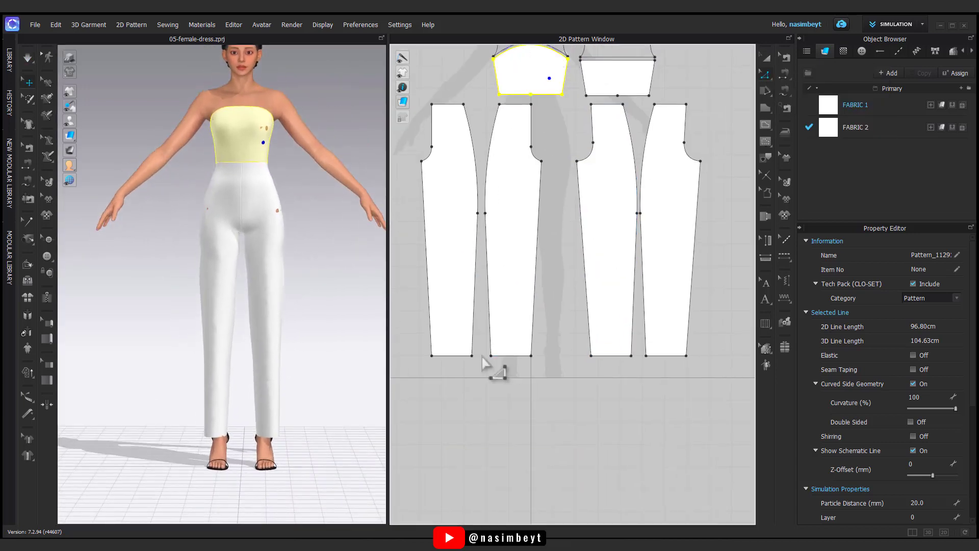
pyautogui.moveTo(431, 356); pyautogui.dragTo(419, 356)
pyautogui.rightClick(419, 355)
pyautogui.write('6')
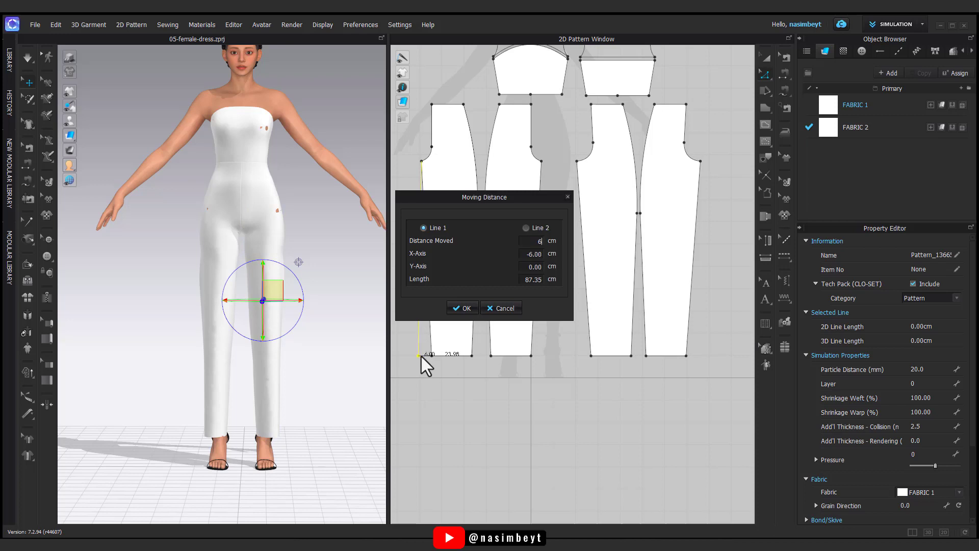
pyautogui.press('Return')
pyautogui.click(531, 356)
pyautogui.moveTo(530, 356); pyautogui.dragTo(581, 355)
pyautogui.rightClick(540, 355)
pyautogui.write('6')
pyautogui.click(460, 306)
# Widen the hems of both back legs by moving each inner hem corner 6 cm outward.
pyautogui.rightClick(581, 355)
pyautogui.write('6')
pyautogui.press('Return')
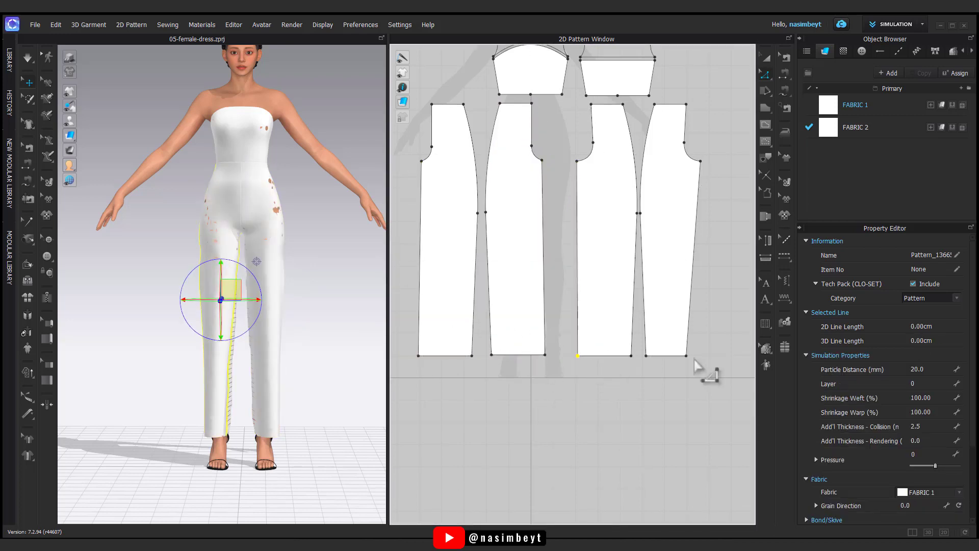
pyautogui.moveTo(686, 356); pyautogui.dragTo(697, 357)
pyautogui.rightClick(697, 357)
pyautogui.write('6')
pyautogui.click(464, 308)
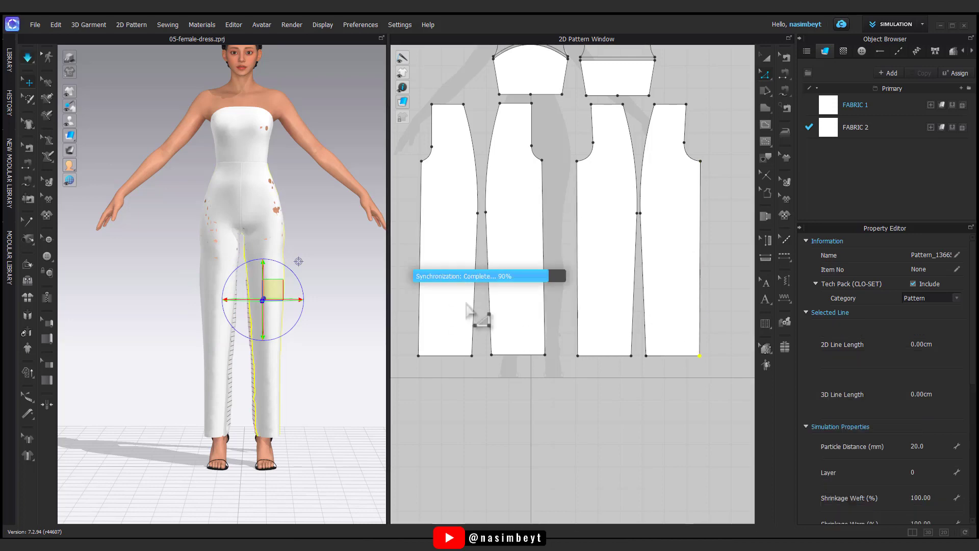
# Select the hem edges of all four leg patterns and move them down to lengthen the trousers.
pyautogui.scroll(-3, 425, 395)
pyautogui.moveTo(424, 390); pyautogui.dragTo(637, 352)
pyautogui.moveTo(551, 367); pyautogui.dragTo(555, 384)
# Simulate the widened trousers and pull both legs into place around the avatar's ankles.
pyautogui.press('space')
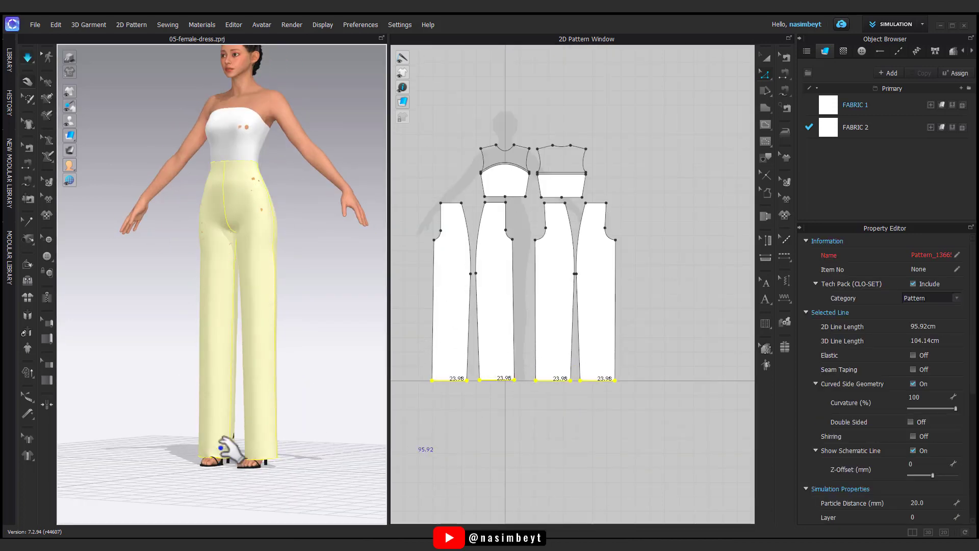
pyautogui.click(225, 448)
pyautogui.click(275, 454)
pyautogui.moveTo(301, 472); pyautogui.dragTo(348, 423, button='right')
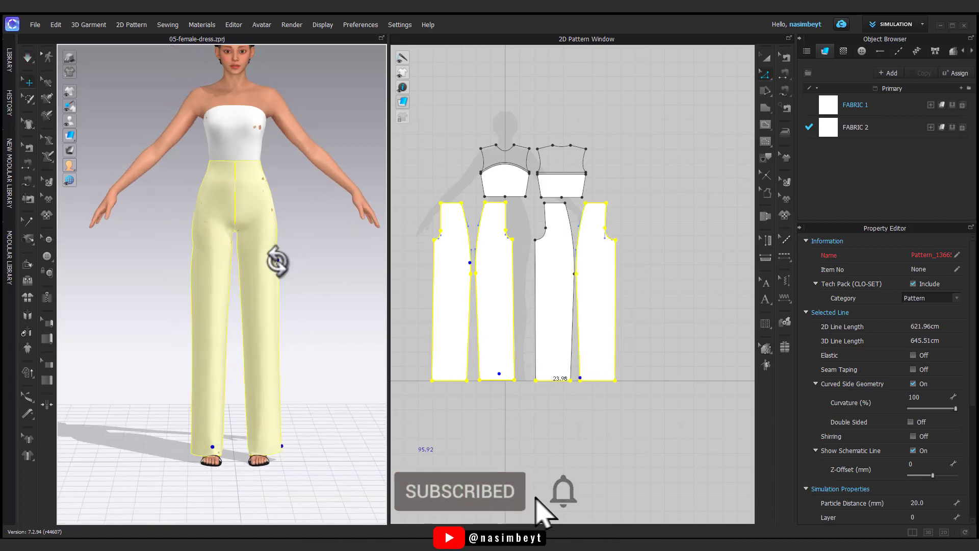
pyautogui.keyDown('shift'); pyautogui.click(278, 258); pyautogui.keyUp('shift')
# Move the middle side-edge points of the front and back legs inward to straighten their outer side seams.
pyautogui.scroll(5, 732, 137)
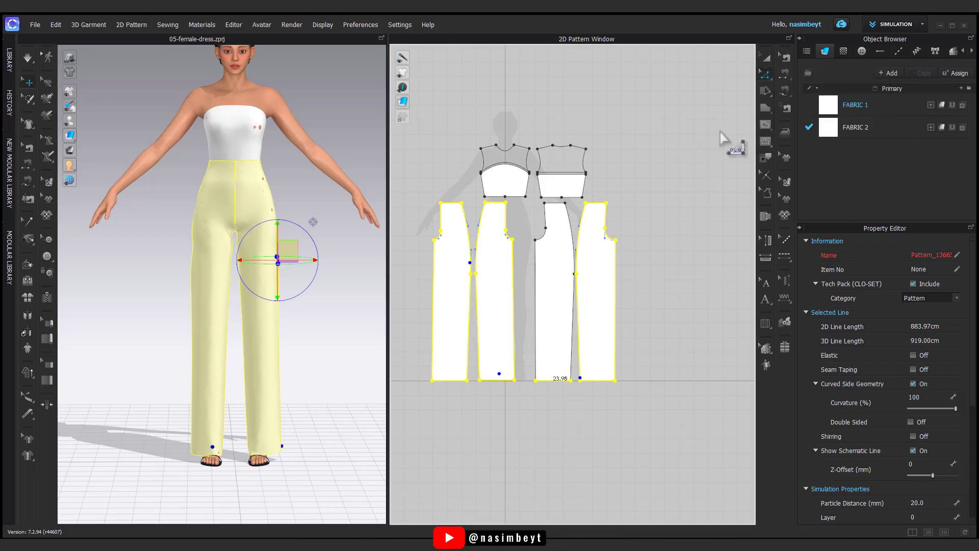
pyautogui.click(479, 278)
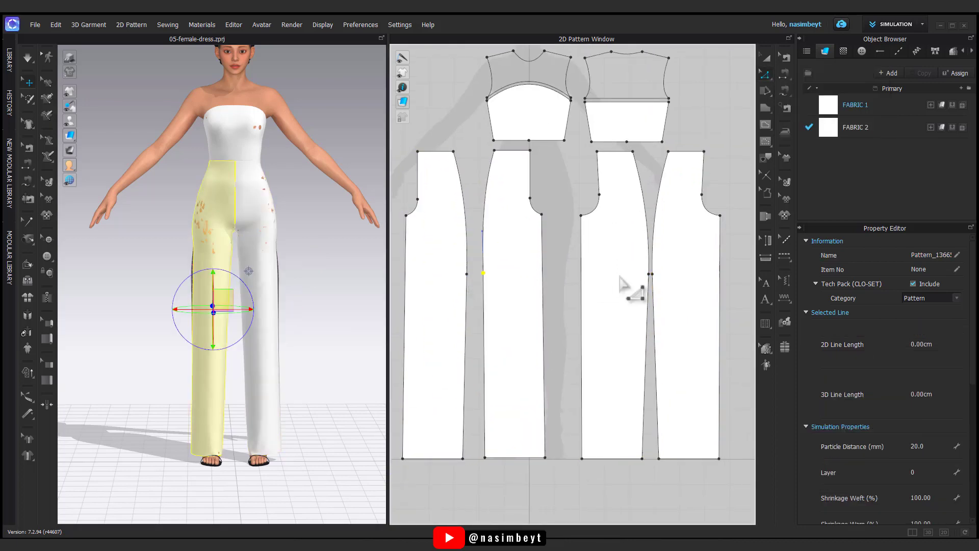
pyautogui.click(646, 275)
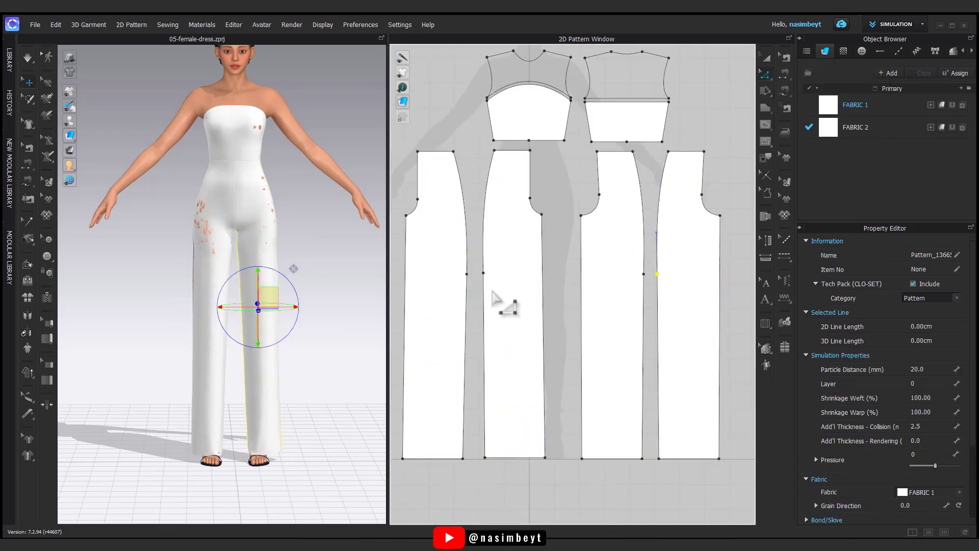
# Fine-adjust the middle side-edge points of both front legs, then simulate and pull the trouser fabric into place below the hip.
pyautogui.click(464, 274)
pyautogui.click(480, 273)
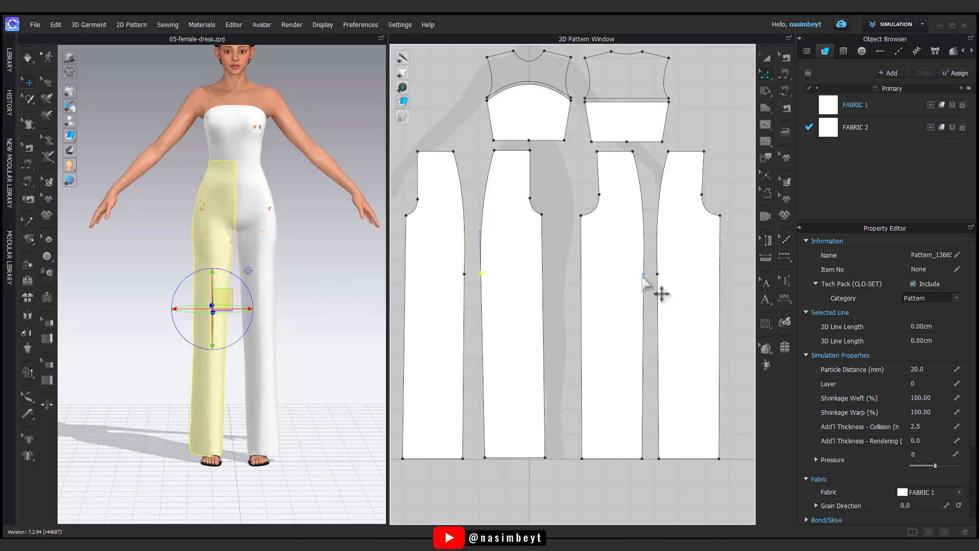
pyautogui.moveTo(464, 273); pyautogui.dragTo(466, 274)
pyautogui.press('space')
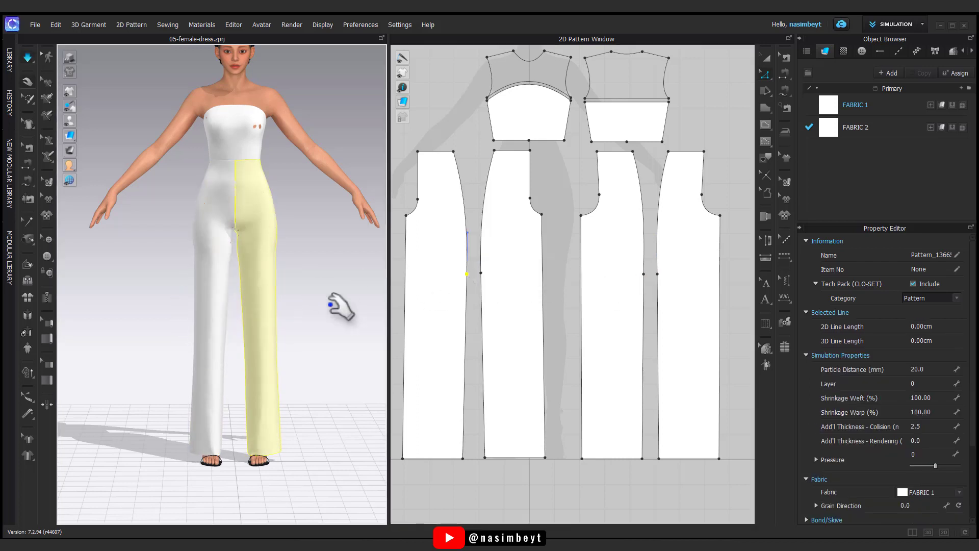
pyautogui.moveTo(329, 295); pyautogui.dragTo(378, 292, button='right')
pyautogui.moveTo(259, 236); pyautogui.dragTo(271, 265)
pyautogui.moveTo(375, 319); pyautogui.dragTo(252, 313, button='right')
pyautogui.press('space')
# Nudge the crotch-curve edges of both front legs outward and simulate, pulling the fabric down at the crotch.
pyautogui.scroll(-2, 483, 343)
pyautogui.click(407, 255)
pyautogui.moveTo(407, 253); pyautogui.dragTo(444, 222)
pyautogui.press('Left')
pyautogui.moveTo(543, 216); pyautogui.dragTo(517, 254)
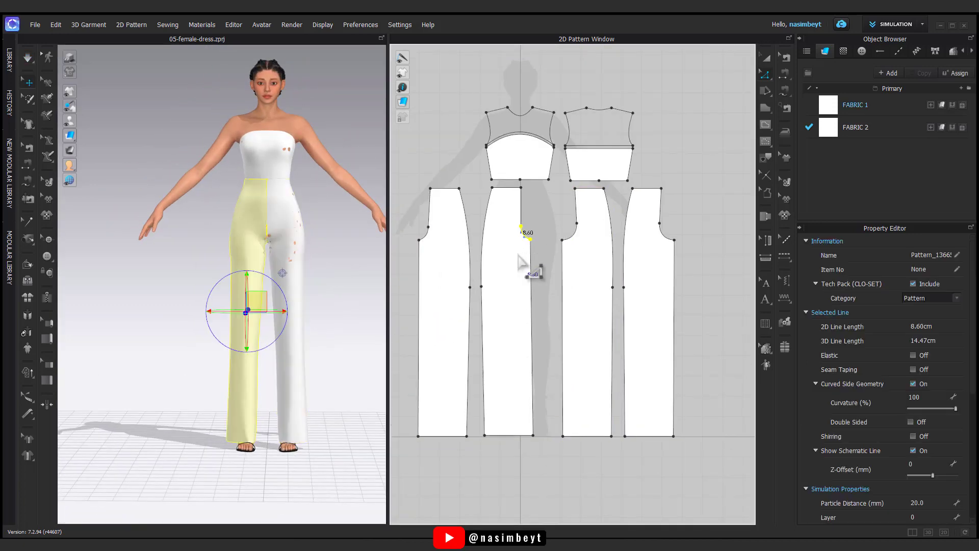
pyautogui.press('Right')
pyautogui.press('space')
pyautogui.moveTo(265, 245); pyautogui.dragTo(265, 287)
pyautogui.moveTo(279, 292)
pyautogui.mouseDown(button='right')
pyautogui.moveTo(500, 301)
pyautogui.moveTo(282, 297)
pyautogui.mouseUp(button='right')
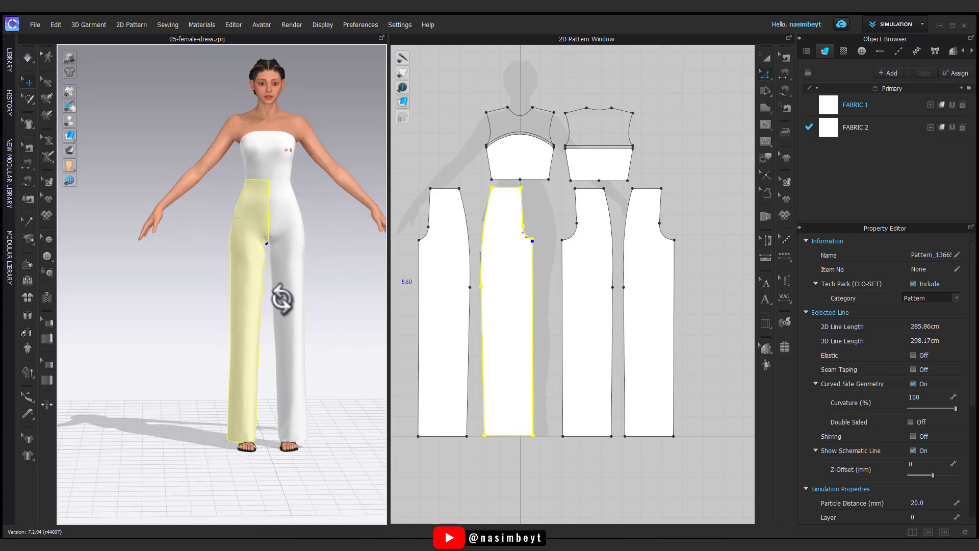
pyautogui.press('space')
# Nudge the crotch-curve edges of both back legs outward and restart the simulation.
pyautogui.moveTo(553, 212); pyautogui.dragTo(585, 258)
pyautogui.press('Left')
pyautogui.moveTo(678, 210); pyautogui.dragTo(656, 258)
pyautogui.press('Right')
pyautogui.press('space')
# Pull the trouser hems down around the avatar's ankles and heels while the simulation runs.
pyautogui.moveTo(351, 281); pyautogui.dragTo(475, 307, button='right')
pyautogui.moveTo(255, 423); pyautogui.dragTo(257, 444)
pyautogui.moveTo(268, 456); pyautogui.dragTo(307, 461, button='right')
pyautogui.moveTo(267, 433); pyautogui.dragTo(271, 443)
pyautogui.moveTo(288, 456); pyautogui.dragTo(302, 458, button='right')
pyautogui.moveTo(279, 435)
pyautogui.mouseDown()
pyautogui.moveTo(331, 451)
pyautogui.moveTo(288, 452)
pyautogui.mouseUp()
pyautogui.click(276, 437)
pyautogui.moveTo(295, 458); pyautogui.dragTo(273, 448, button='right')
# Set the avatar's skin offset to 0 mm.
pyautogui.hotkey('ctrl', 'a')
pyautogui.click(916, 354)
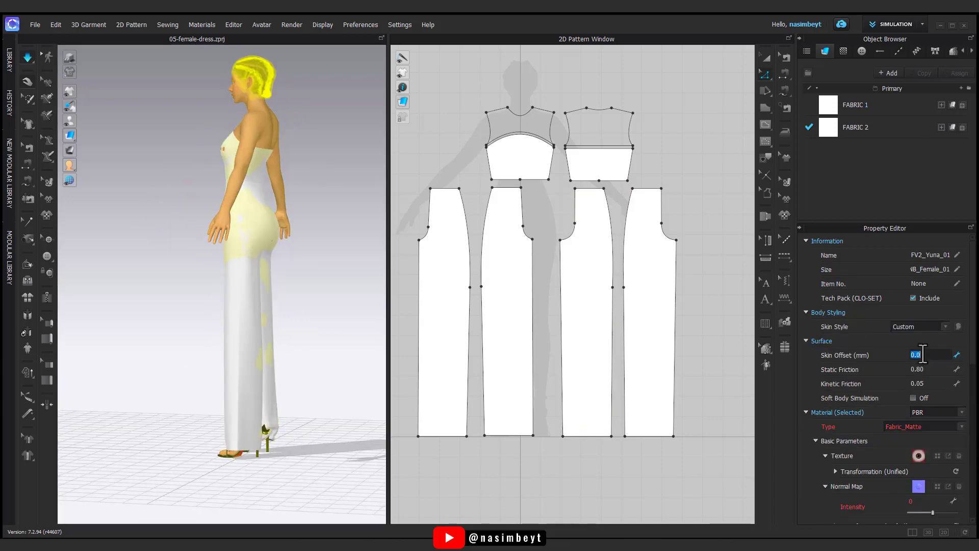
pyautogui.write('0')
pyautogui.press('Return')
# Pull the back hems of both legs over the shoe heels and stop the simulation.
pyautogui.moveTo(276, 437); pyautogui.dragTo(294, 449)
pyautogui.moveTo(294, 450); pyautogui.dragTo(183, 453, button='right')
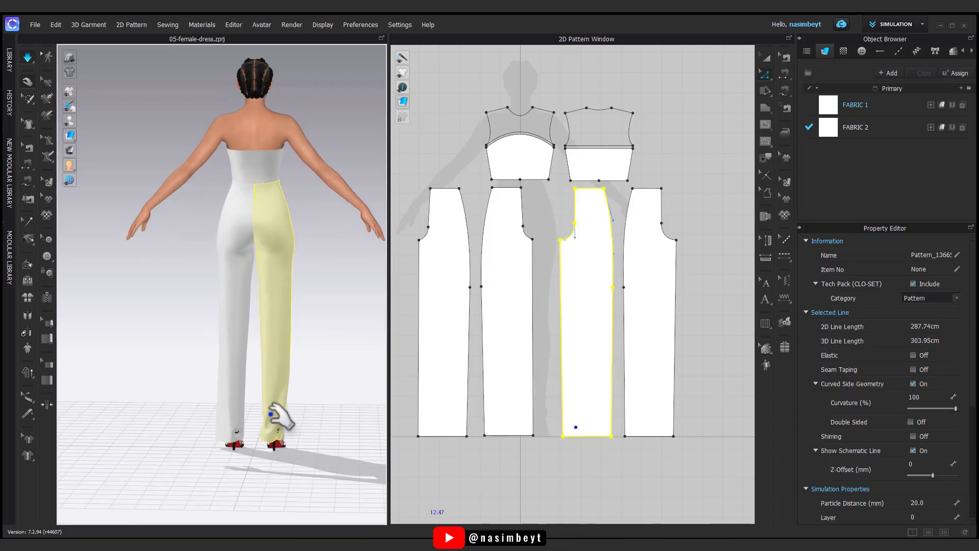
pyautogui.click(238, 409)
pyautogui.moveTo(248, 459); pyautogui.dragTo(306, 456, button='right')
pyautogui.moveTo(247, 437); pyautogui.dragTo(280, 452)
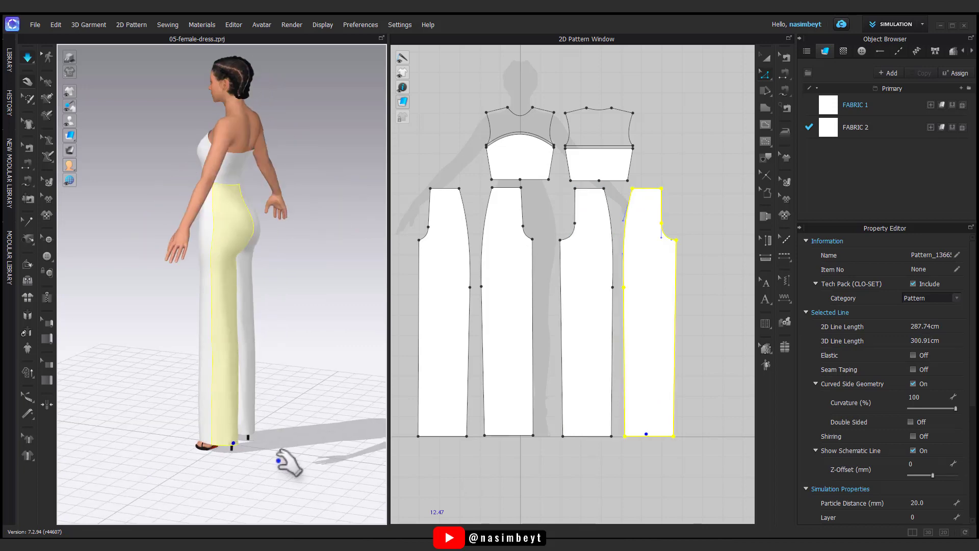
pyautogui.moveTo(280, 452)
pyautogui.mouseDown(button='right')
pyautogui.moveTo(228, 435)
pyautogui.moveTo(323, 415)
pyautogui.mouseUp(button='right')
pyautogui.press('space')
# Select the hem edges of all four leg patterns and move them down to lengthen the trousers further.
pyautogui.moveTo(403, 454)
pyautogui.mouseDown()
pyautogui.moveTo(696, 421)
pyautogui.moveTo(697, 431)
pyautogui.mouseUp()
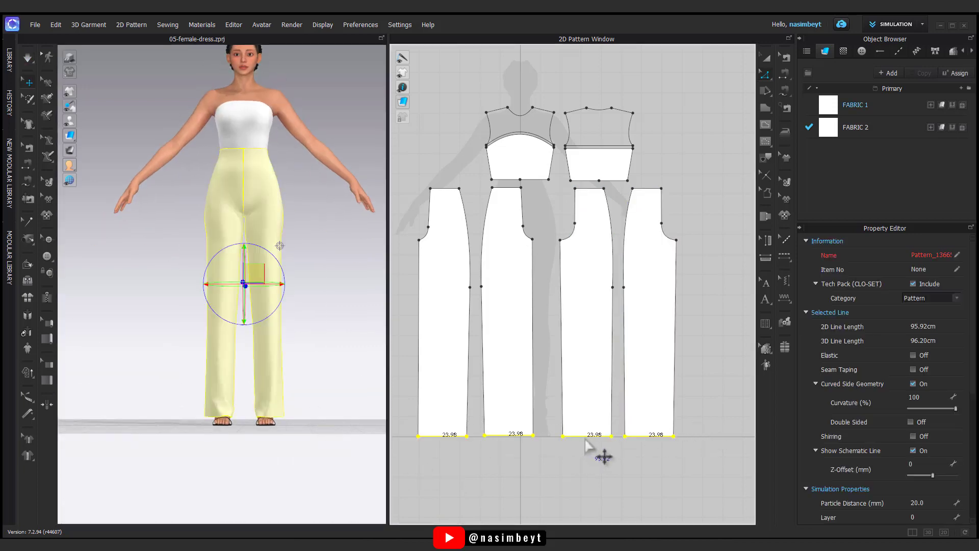
pyautogui.click(548, 448)
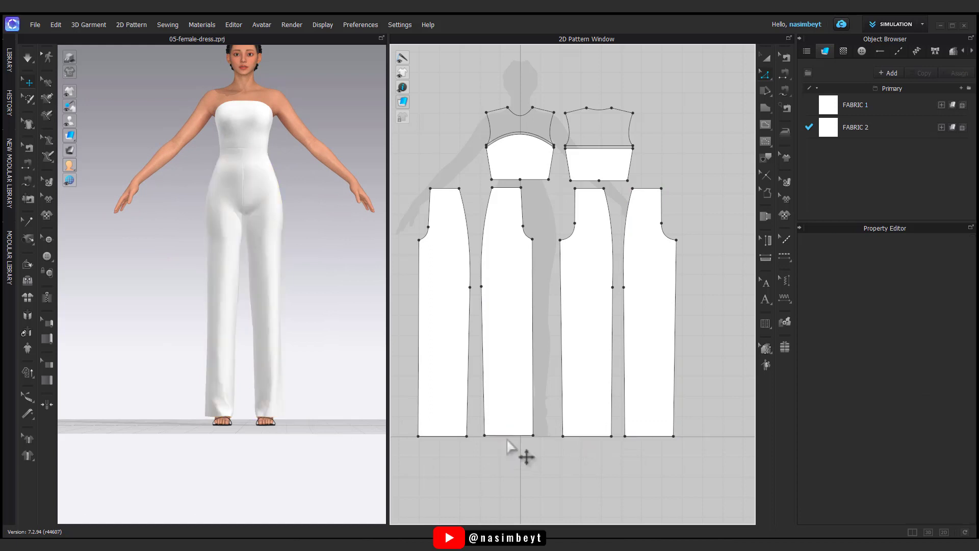
pyautogui.moveTo(507, 436); pyautogui.dragTo(508, 438)
pyautogui.click(521, 448)
pyautogui.moveTo(397, 451); pyautogui.dragTo(638, 449)
# Simulate the lengthened trousers and pull the hems into place over the shoes.
pyautogui.press('space')
pyautogui.moveTo(224, 403); pyautogui.dragTo(271, 388)
pyautogui.moveTo(278, 456); pyautogui.dragTo(331, 459, button='right')
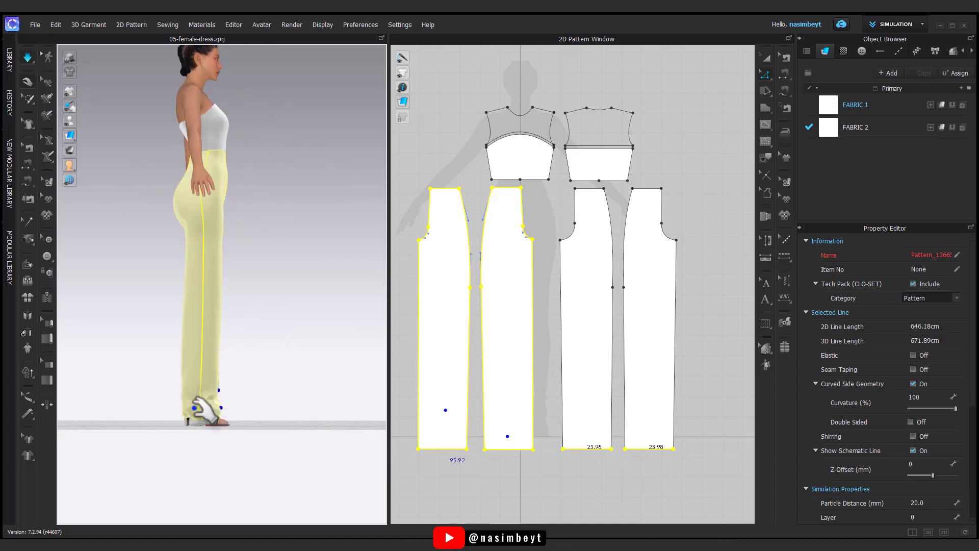
pyautogui.moveTo(196, 403); pyautogui.dragTo(187, 401)
pyautogui.moveTo(258, 443); pyautogui.dragTo(172, 439, button='right')
pyautogui.press('space')
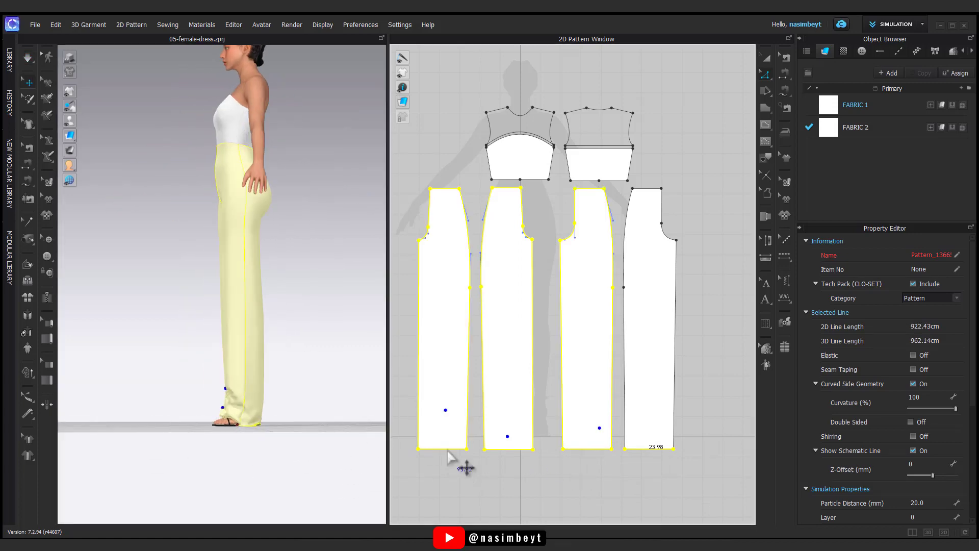
# Raise the hem edges of all four leg patterns slightly and simulate the shortened trousers.
pyautogui.click(448, 455)
pyautogui.moveTo(599, 452); pyautogui.dragTo(685, 443)
pyautogui.moveTo(643, 449); pyautogui.dragTo(643, 445)
pyautogui.press('space')
pyautogui.moveTo(236, 385); pyautogui.dragTo(237, 379)
pyautogui.moveTo(229, 397)
pyautogui.mouseDown(button='right')
pyautogui.moveTo(291, 406)
pyautogui.moveTo(214, 367)
pyautogui.moveTo(219, 411)
pyautogui.mouseUp(button='right')
pyautogui.scroll(5, 250, 433)
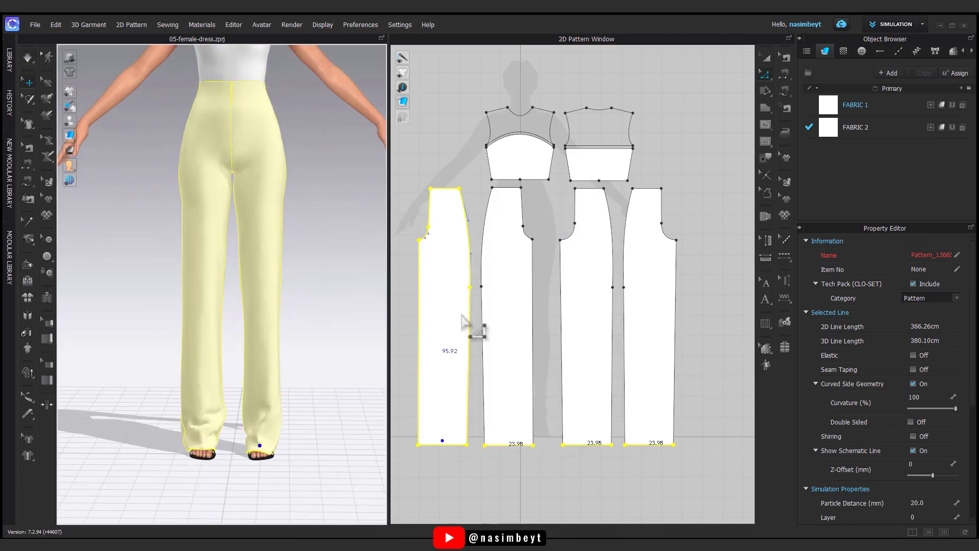
# Move the front and back bodice patterns straight up, away from the leg patterns.
pyautogui.moveTo(570, 249); pyautogui.dragTo(567, 346, button='middle')
pyautogui.click(763, 60)
pyautogui.moveTo(657, 187); pyautogui.dragTo(472, 273)
pyautogui.keyDown('shift'); pyautogui.moveTo(536, 252); pyautogui.dragTo(532, 169); pyautogui.keyUp('shift')
pyautogui.click(568, 236)
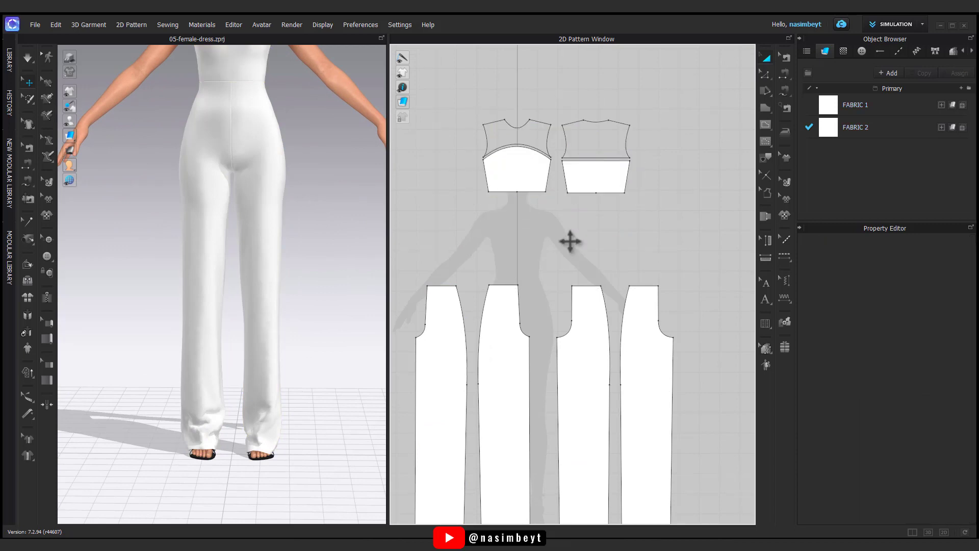
# Extend the bottom edges of the front and back bodice patterns by 4 cm with an outline offset.
pyautogui.click(764, 75)
pyautogui.moveTo(457, 201); pyautogui.dragTo(635, 187)
pyautogui.rightClick(607, 193)
pyautogui.click(632, 282)
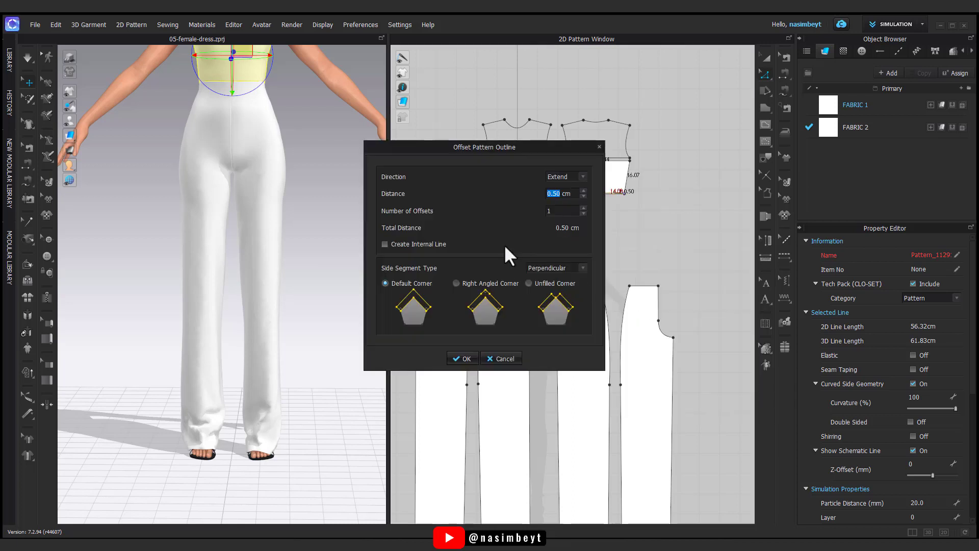
pyautogui.write('4')
pyautogui.press('Return')
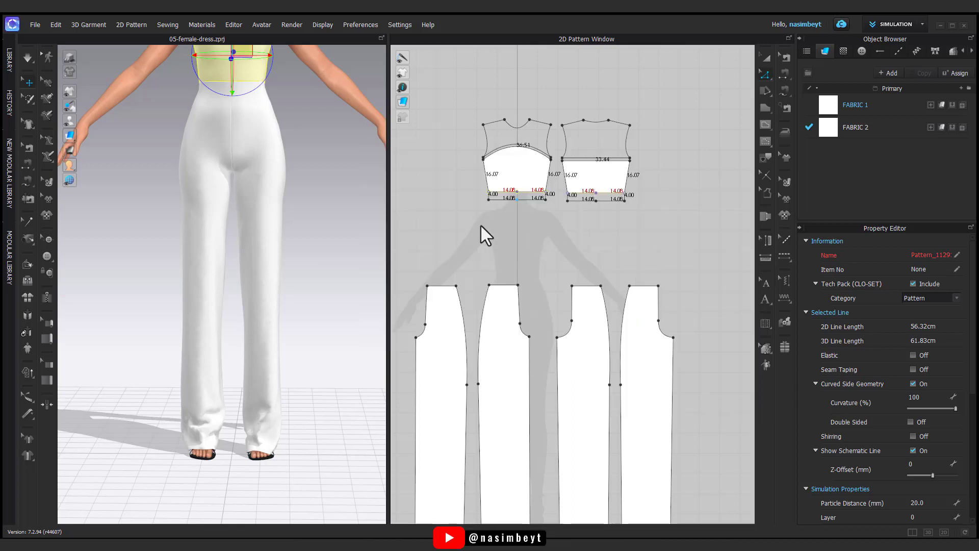
# Offset the bodices' bottom edges as internal lines and cut and sew along them to separate front and back waistband pieces.
pyautogui.moveTo(260, 254); pyautogui.dragTo(267, 309, button='middle')
pyautogui.moveTo(267, 309); pyautogui.dragTo(301, 295, button='right')
pyautogui.moveTo(474, 195); pyautogui.dragTo(628, 203)
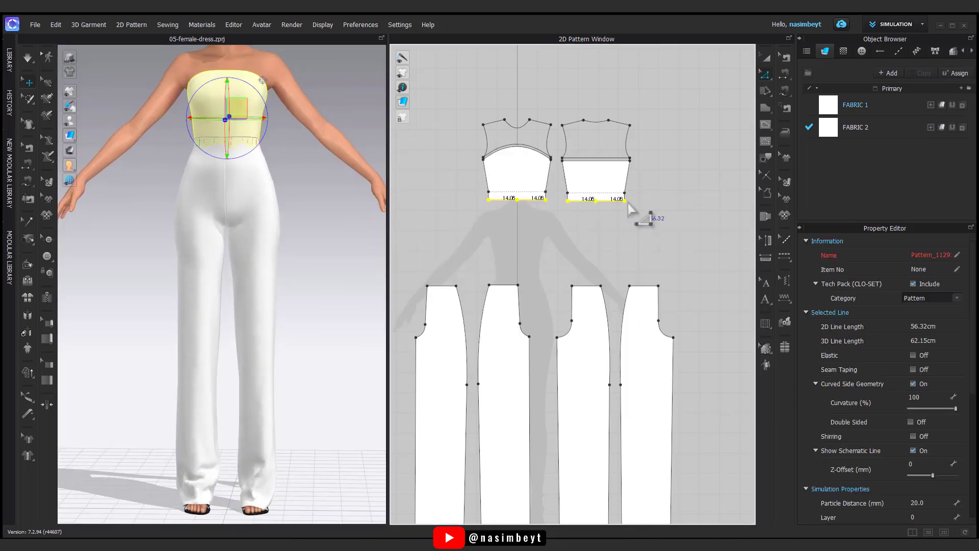
pyautogui.rightClick(630, 204)
pyautogui.click(645, 286)
pyautogui.click(462, 322)
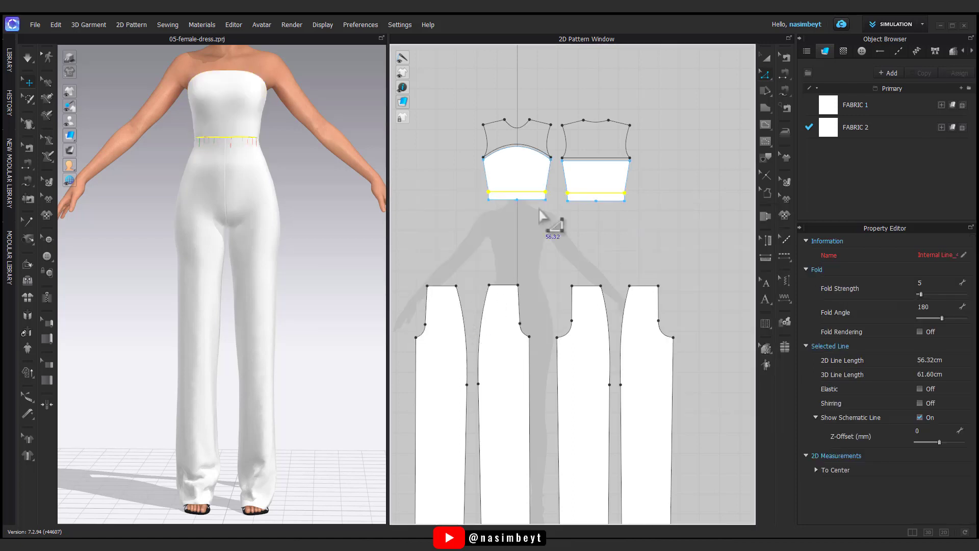
pyautogui.rightClick(532, 192)
pyautogui.click(576, 353)
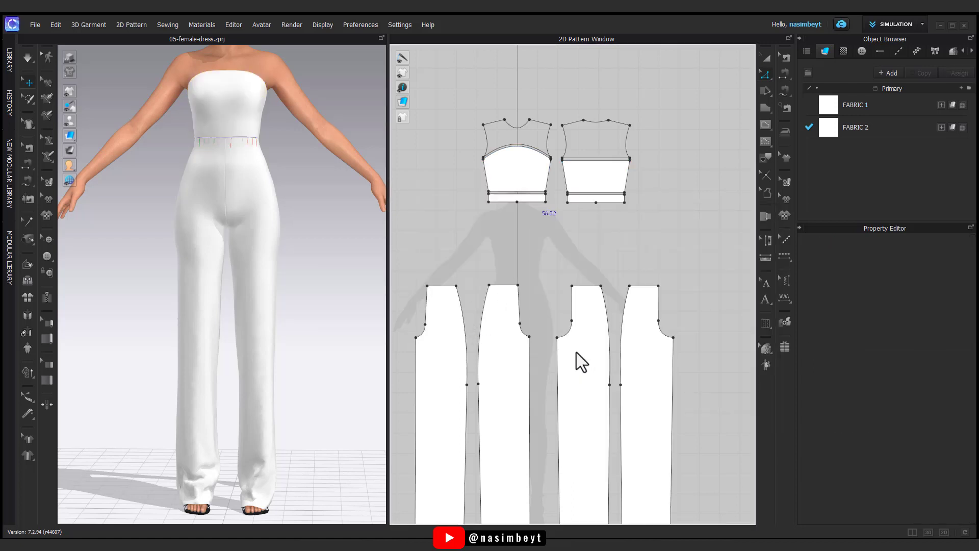
# Offset the waist edges of all four leg patterns as one internal line each, at the waistband's depth, with Extend enabled.
pyautogui.click(765, 58)
pyautogui.click(610, 199)
pyautogui.press('b')
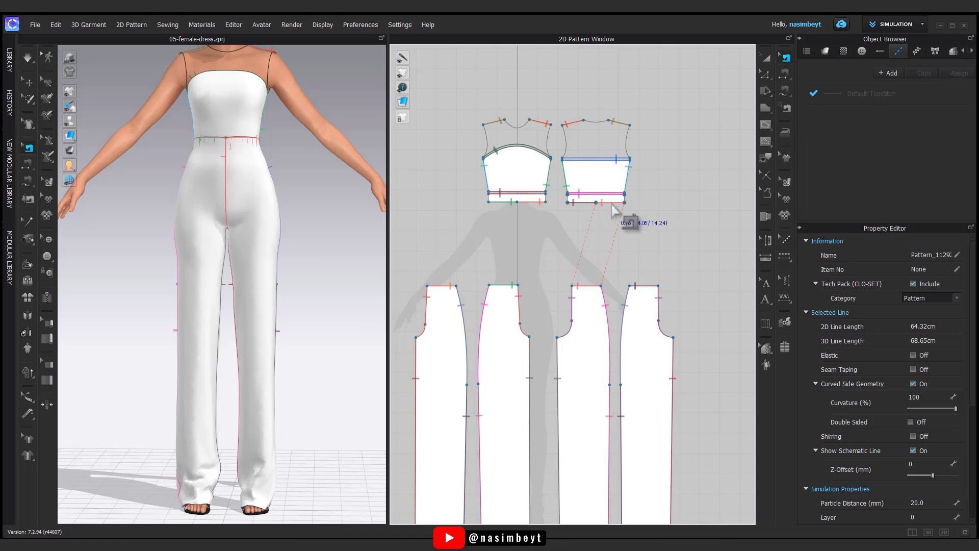
pyautogui.click(760, 60)
pyautogui.click(763, 73)
pyautogui.moveTo(681, 267); pyautogui.dragTo(431, 301)
pyautogui.rightClick(435, 285)
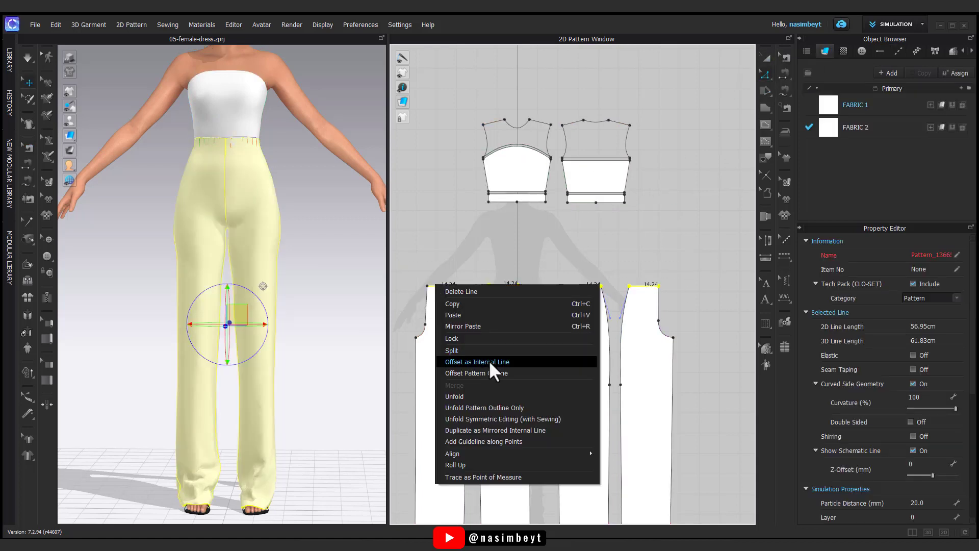
pyautogui.click(489, 361)
pyautogui.write('1')
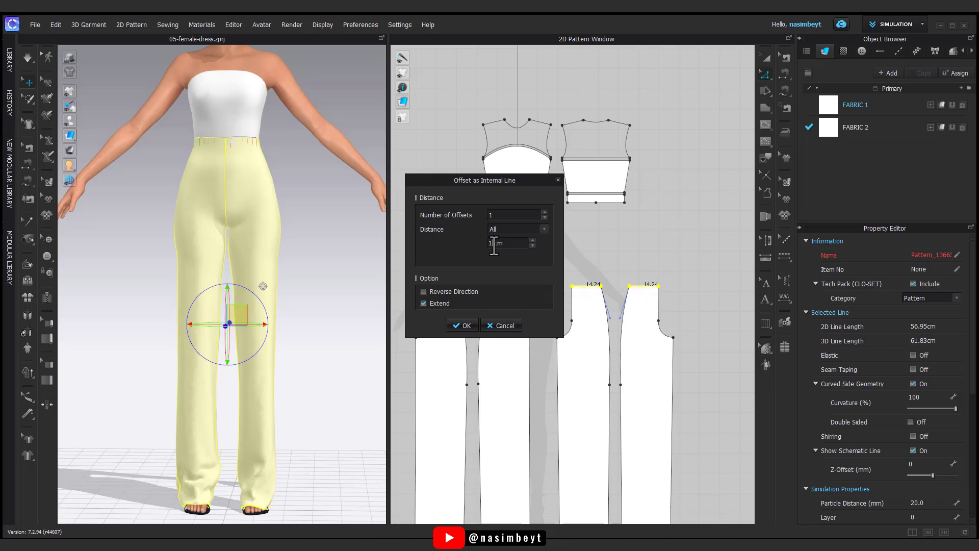
pyautogui.click(465, 325)
# Delete the two seams joining the back waistband's bottom edge to the back legs.
pyautogui.click(785, 74)
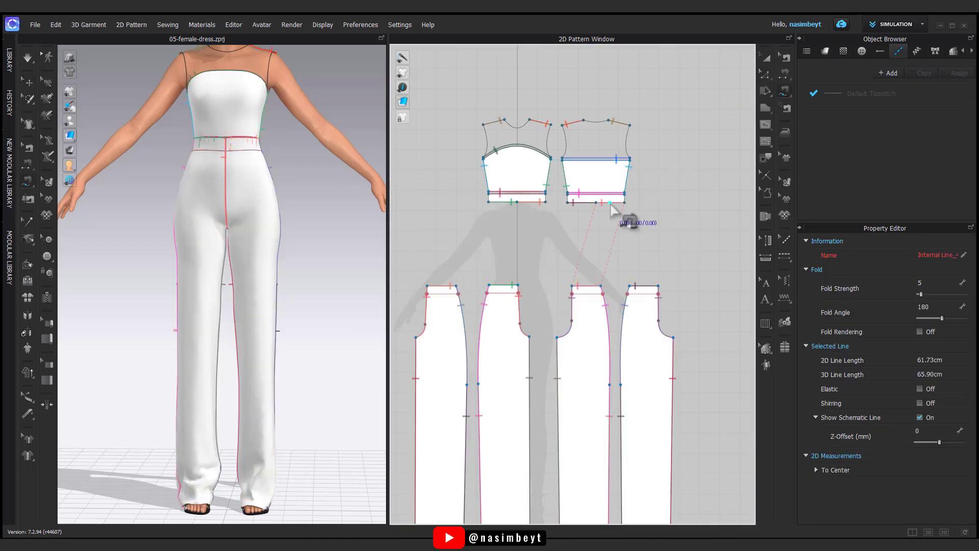
pyautogui.click(786, 57)
pyautogui.click(614, 203)
pyautogui.press('Delete')
pyautogui.click(583, 203)
pyautogui.press('Delete')
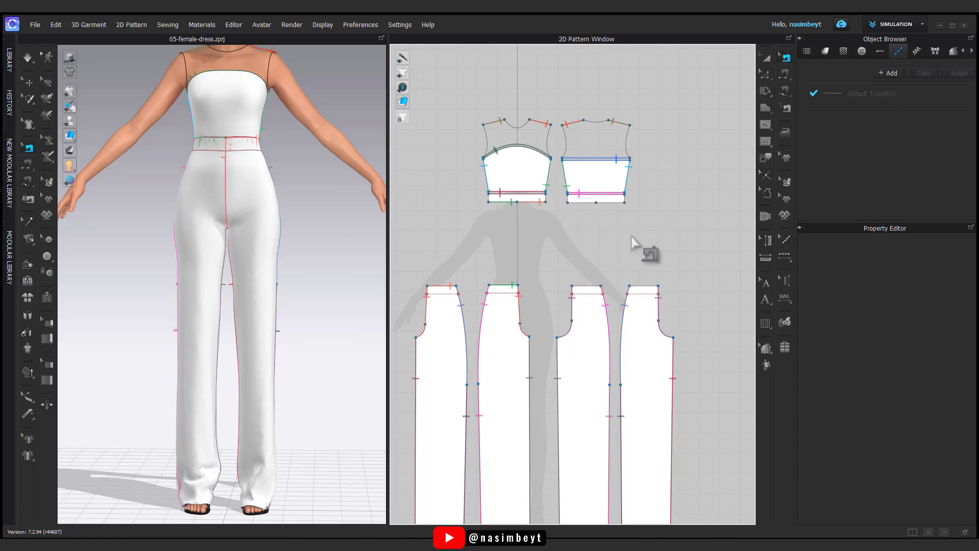
# Sew the back waistband's bottom edge to the top waist edges of both back legs with free sewing.
pyautogui.click(786, 91)
pyautogui.click(624, 203)
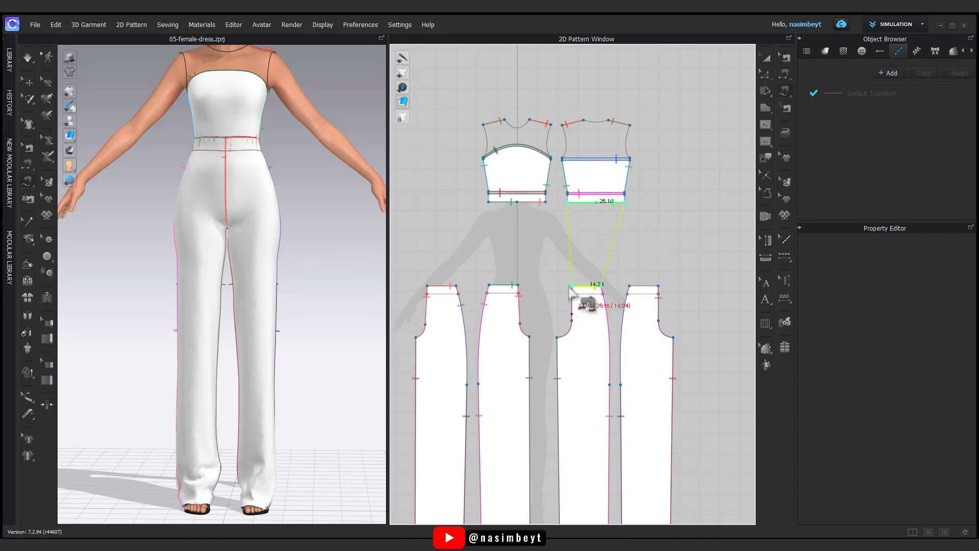
pyautogui.click(658, 286)
pyautogui.click(629, 287)
pyautogui.press('Return')
# Delete the two seams joining the front waistband's bottom edge to the front legs.
pyautogui.click(538, 203)
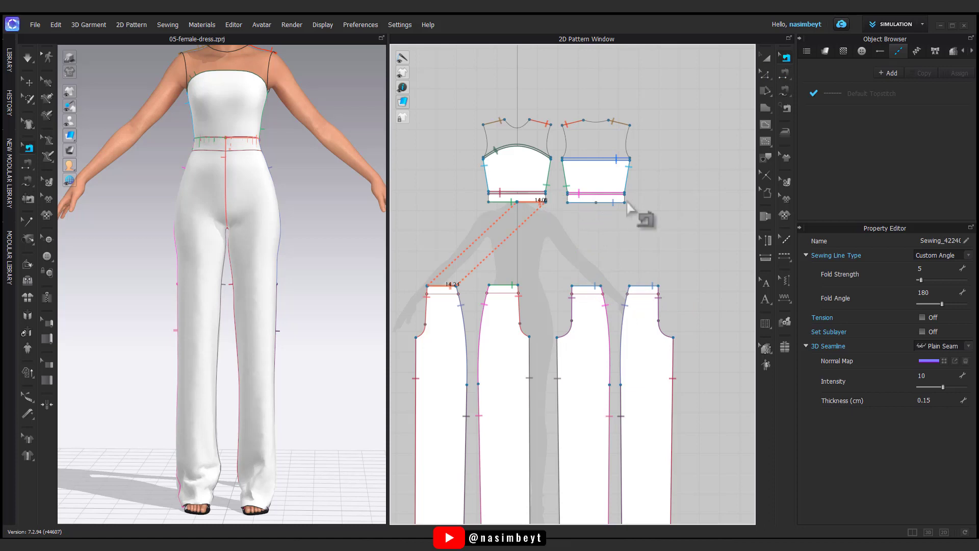
pyautogui.press('Delete')
pyautogui.click(506, 203)
pyautogui.press('Delete')
# Sew the front waistband's bottom edge to the internal waist lines of both front legs with free sewing.
pyautogui.click(785, 91)
pyautogui.click(546, 202)
pyautogui.click(489, 202)
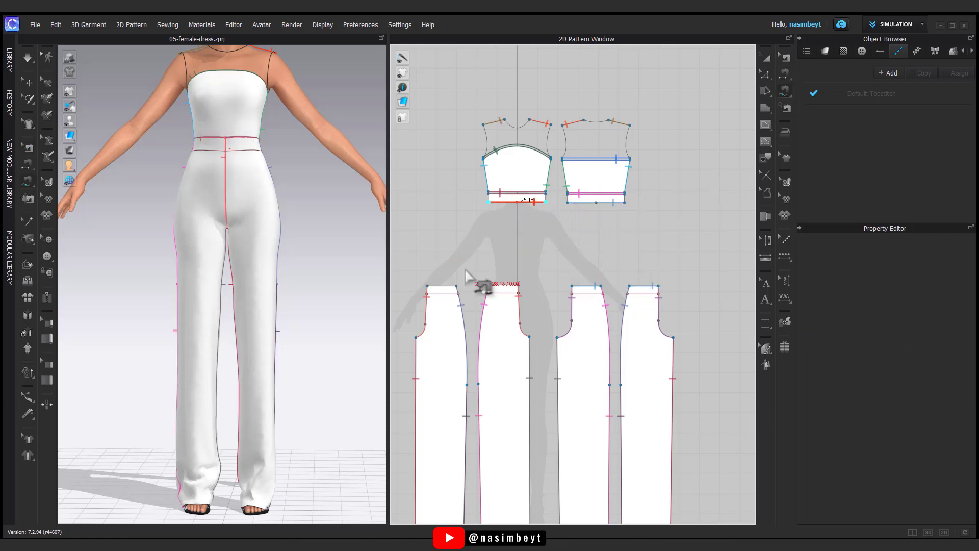
pyautogui.press('Return')
pyautogui.click(456, 286)
pyautogui.click(434, 287)
pyautogui.click(508, 202)
pyautogui.click(453, 294)
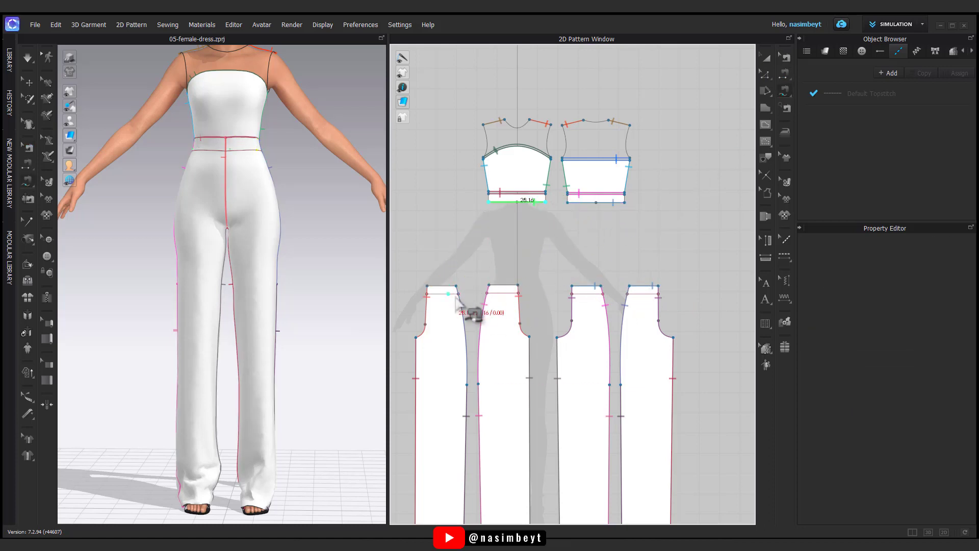
pyautogui.press('Return')
pyautogui.click(625, 202)
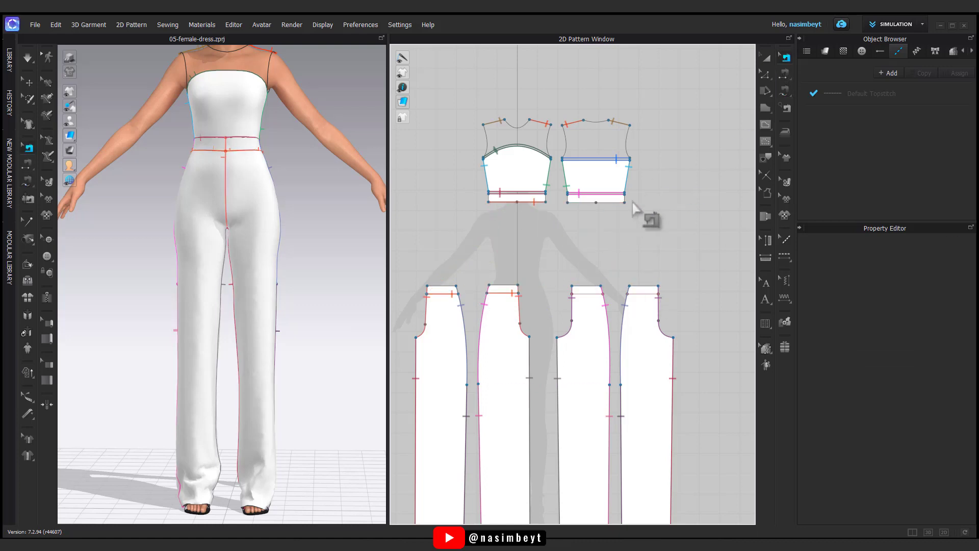
pyautogui.click(567, 203)
pyautogui.press('Return')
pyautogui.click(658, 287)
pyautogui.click(629, 287)
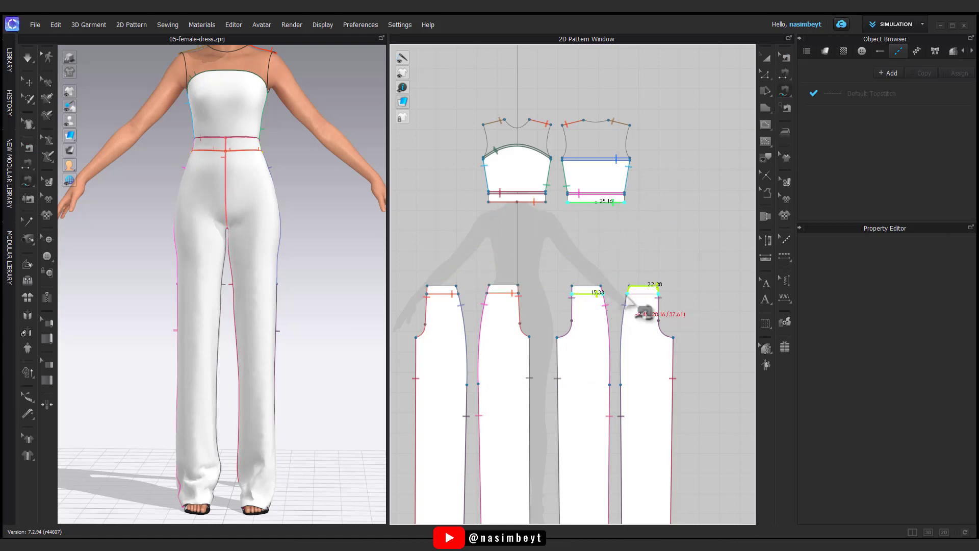
pyautogui.press('Return')
pyautogui.hotkey('ctrl', 'z')
# Sew the back waistband's bottom edge to the internal waist lines of both back legs with free sewing.
pyautogui.scroll(4, 658, 288)
pyautogui.click(600, 142)
pyautogui.click(502, 141)
pyautogui.press('Return')
pyautogui.click(563, 299)
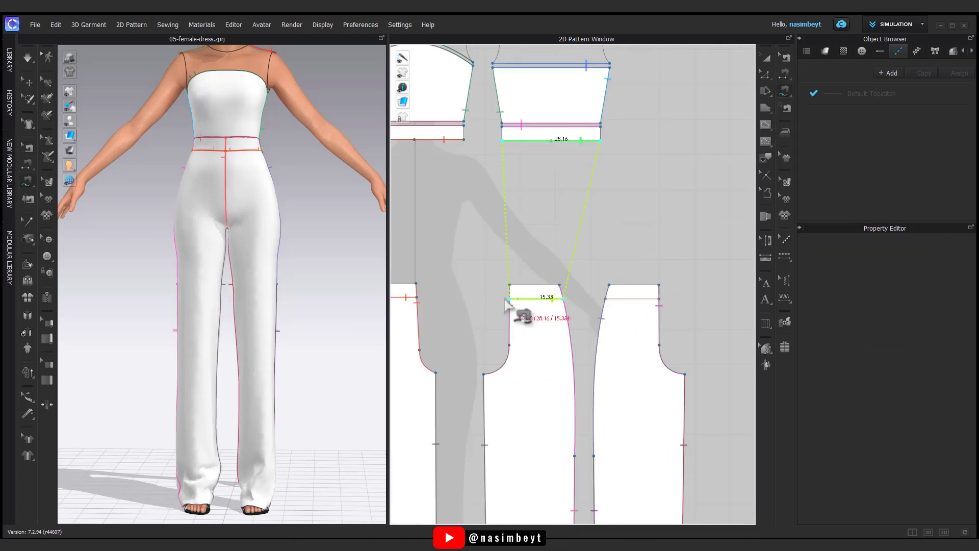
pyautogui.click(659, 299)
pyautogui.click(605, 299)
pyautogui.press('Return')
# Sew the back bodice's lower edge to the top waist edges of both back legs.
pyautogui.scroll(-4, 611, 301)
pyautogui.moveTo(751, 179); pyautogui.dragTo(798, 181, button='middle')
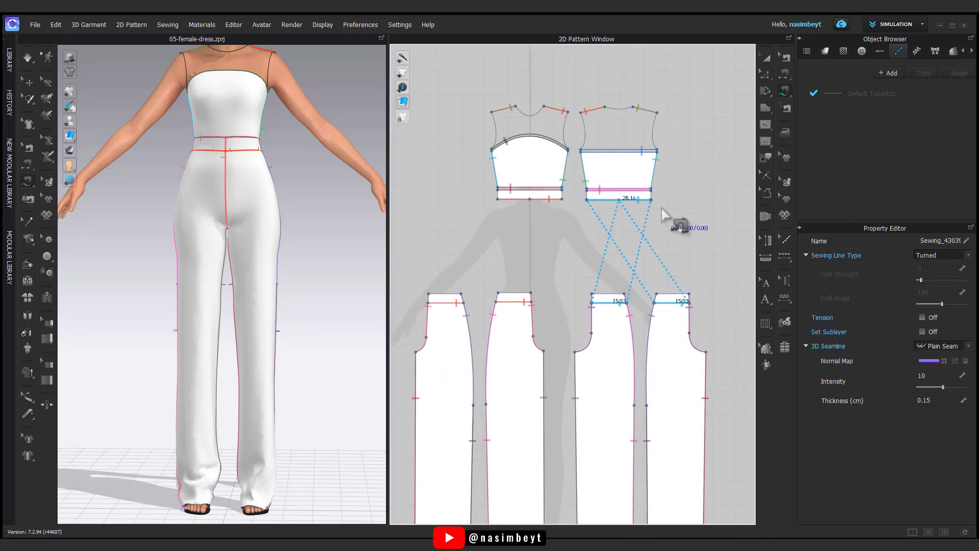
pyautogui.click(651, 189)
pyautogui.click(587, 189)
pyautogui.press('Return')
pyautogui.click(625, 294)
pyautogui.click(591, 294)
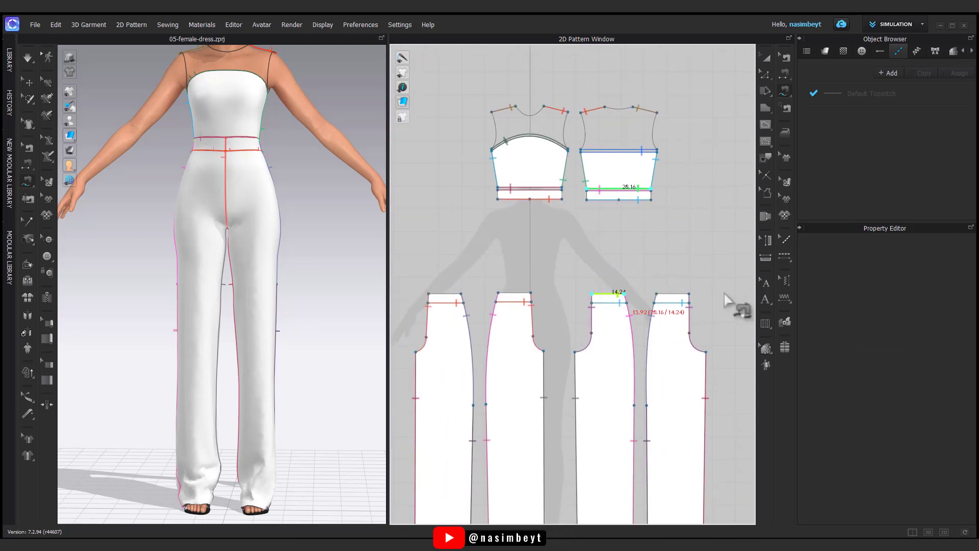
pyautogui.click(689, 294)
pyautogui.click(657, 294)
pyautogui.press('Return')
# Sew the front bodice's lower edge to the top waist edges of both front legs.
pyautogui.click(548, 189)
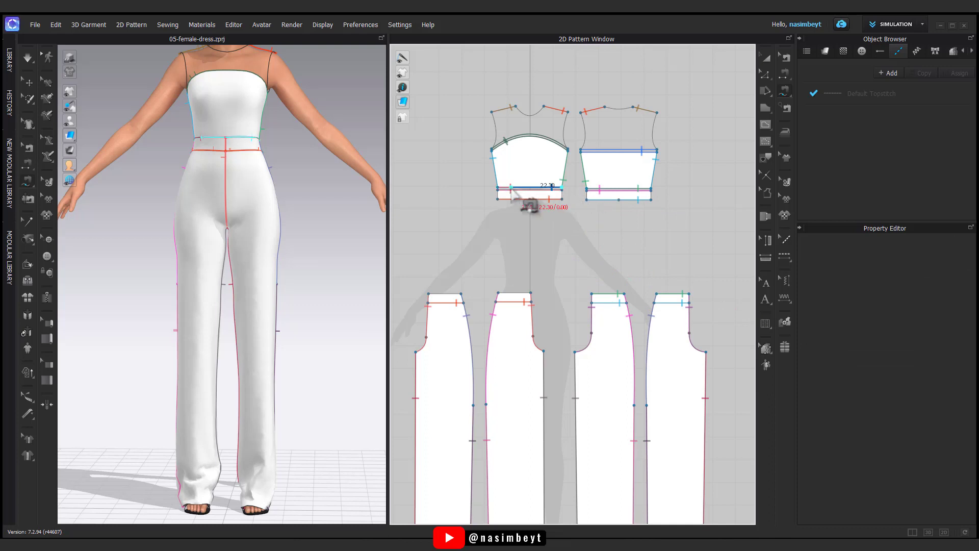
pyautogui.click(461, 294)
pyautogui.click(428, 294)
pyautogui.click(530, 293)
pyautogui.click(498, 293)
pyautogui.press('Return')
# Sew the side edges of the front waistband to the matching side edges of the back waistband.
pyautogui.click(764, 60)
pyautogui.click(784, 74)
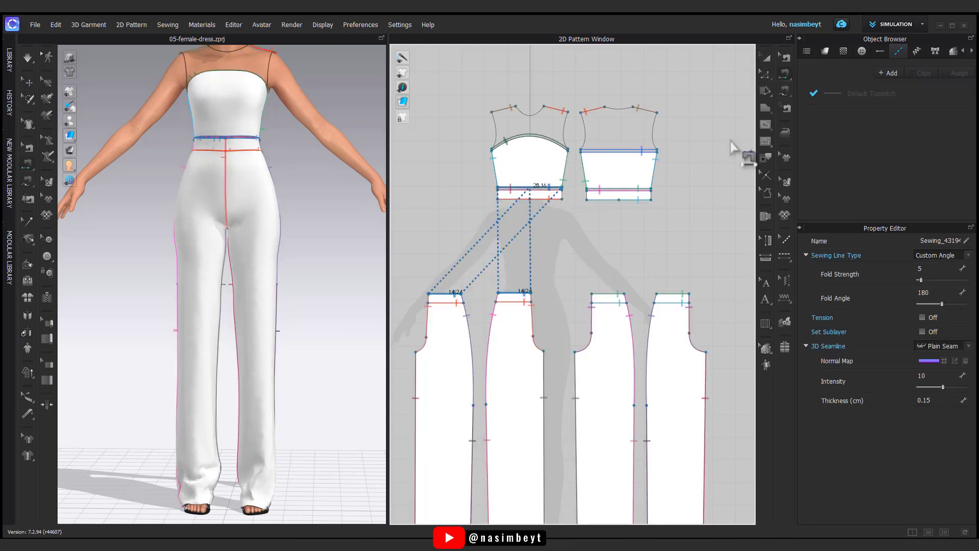
pyautogui.click(651, 194)
pyautogui.click(497, 195)
pyautogui.click(561, 195)
pyautogui.click(587, 195)
# Set the simulation layer of the front and back waistbands to 1 and simulate the garment.
pyautogui.click(767, 58)
pyautogui.click(612, 196)
pyautogui.keyDown('shift'); pyautogui.click(537, 195); pyautogui.keyUp('shift')
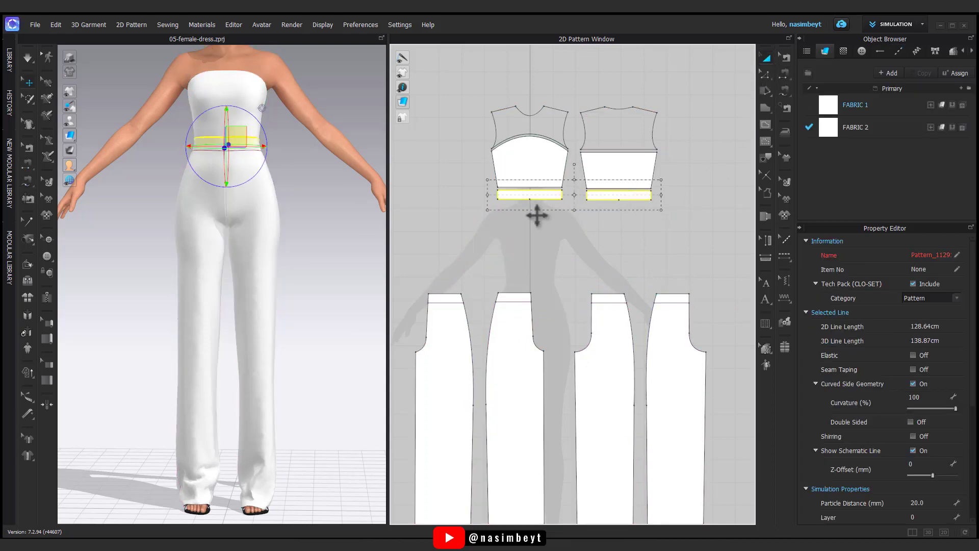
pyautogui.scroll(-4, 921, 397)
pyautogui.click(921, 396)
pyautogui.write('1')
pyautogui.press('Return')
pyautogui.click(488, 314)
pyautogui.press('space')
pyautogui.moveTo(370, 286)
pyautogui.mouseDown(button='right')
pyautogui.moveTo(557, 266)
pyautogui.moveTo(373, 296)
pyautogui.mouseUp(button='right')
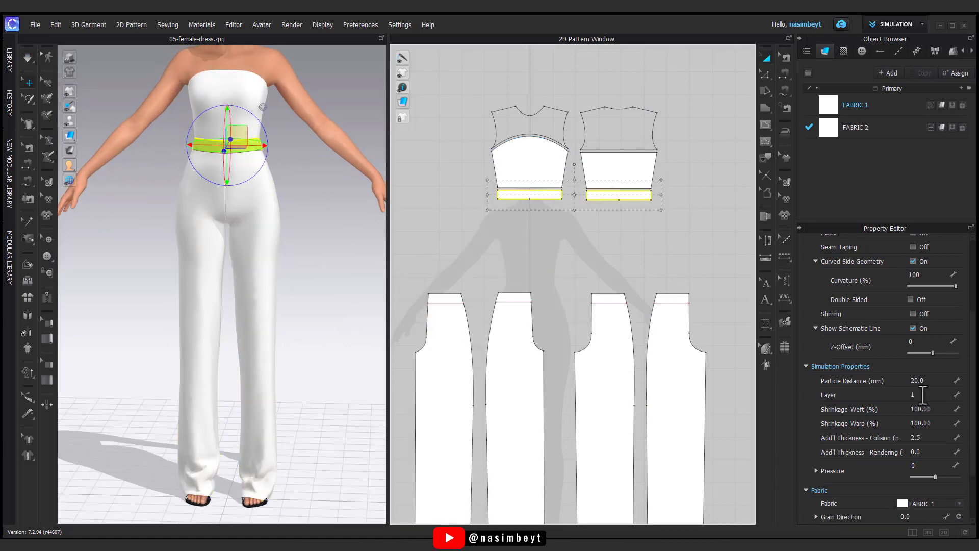
pyautogui.click(562, 255)
pyautogui.moveTo(240, 245); pyautogui.dragTo(242, 263, button='right')
# Offset one internal line inward from the top and bottom edges of both the front and back waistbands.
pyautogui.press('z')
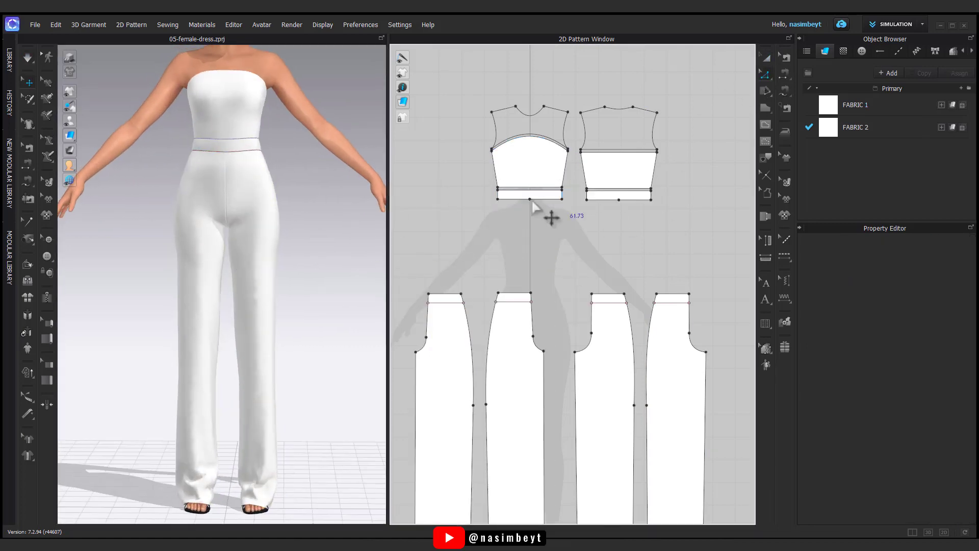
pyautogui.scroll(4, 555, 198)
pyautogui.click(540, 200)
pyautogui.keyDown('shift'); pyautogui.click(506, 184); pyautogui.keyUp('shift')
pyautogui.keyDown('shift'); pyautogui.click(640, 201); pyautogui.keyUp('shift')
pyautogui.keyDown('shift'); pyautogui.click(674, 201); pyautogui.keyUp('shift')
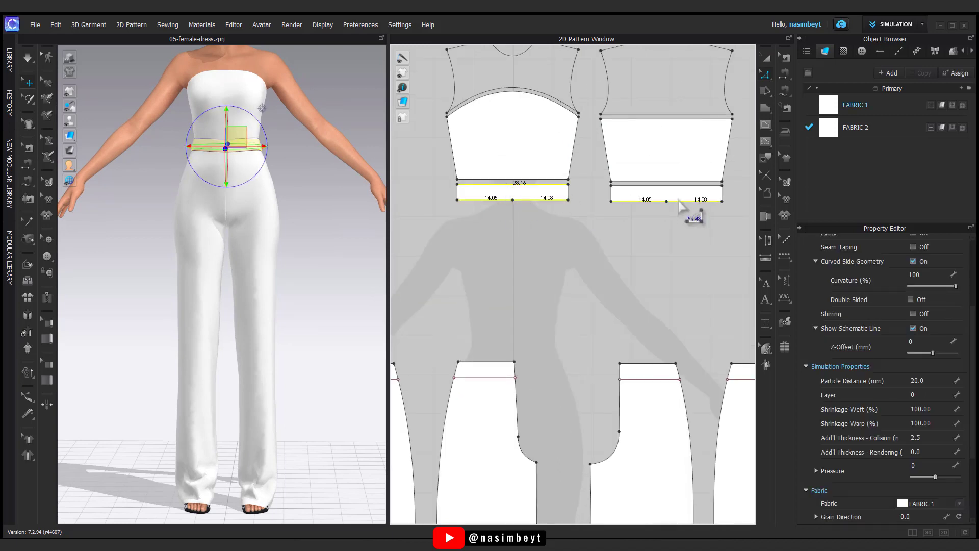
pyautogui.keyDown('shift'); pyautogui.click(677, 185); pyautogui.keyUp('shift')
pyautogui.rightClick(677, 186)
pyautogui.click(716, 276)
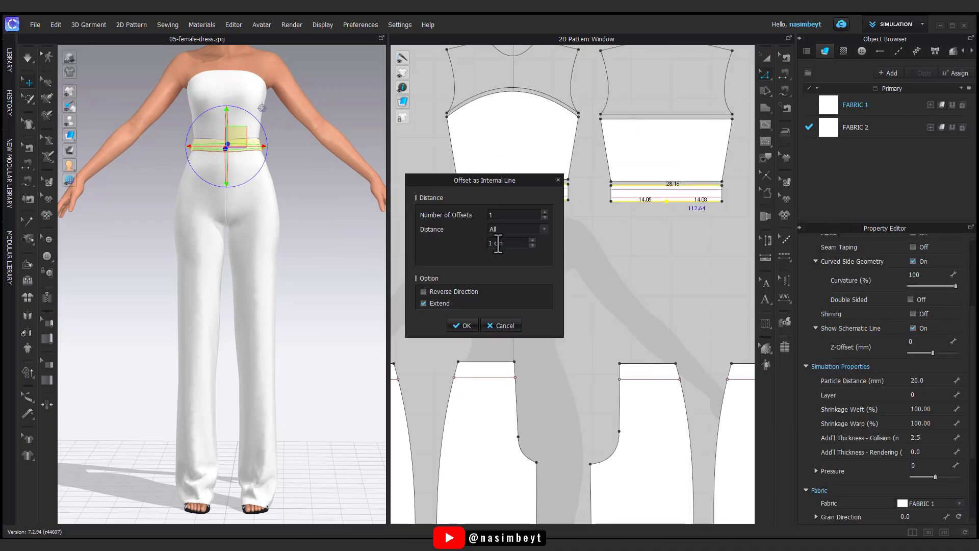
pyautogui.click(466, 326)
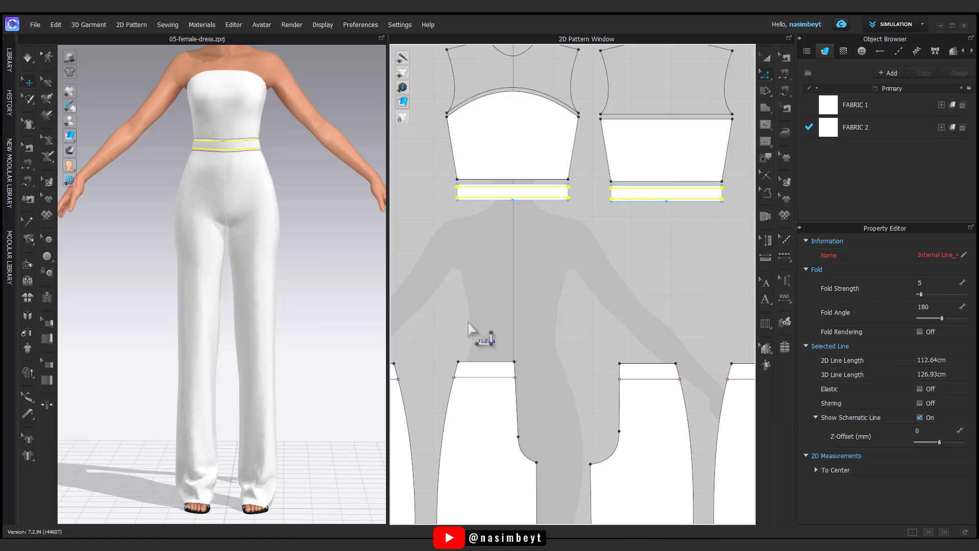
# Create layer clones of the front and back waistbands and place them just below the originals in the 2D layout.
pyautogui.scroll(-5, 489, 327)
pyautogui.moveTo(541, 357); pyautogui.dragTo(567, 328, button='middle')
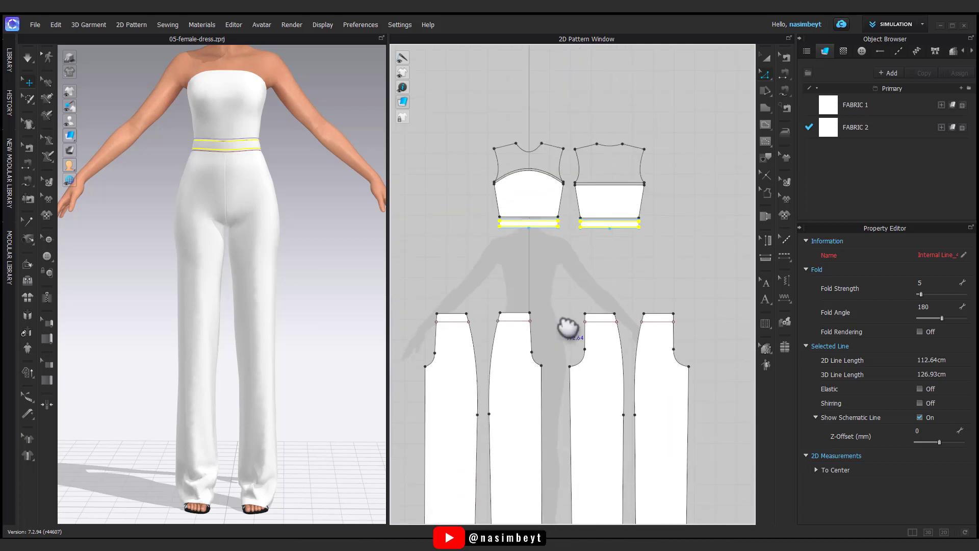
pyautogui.click(464, 243)
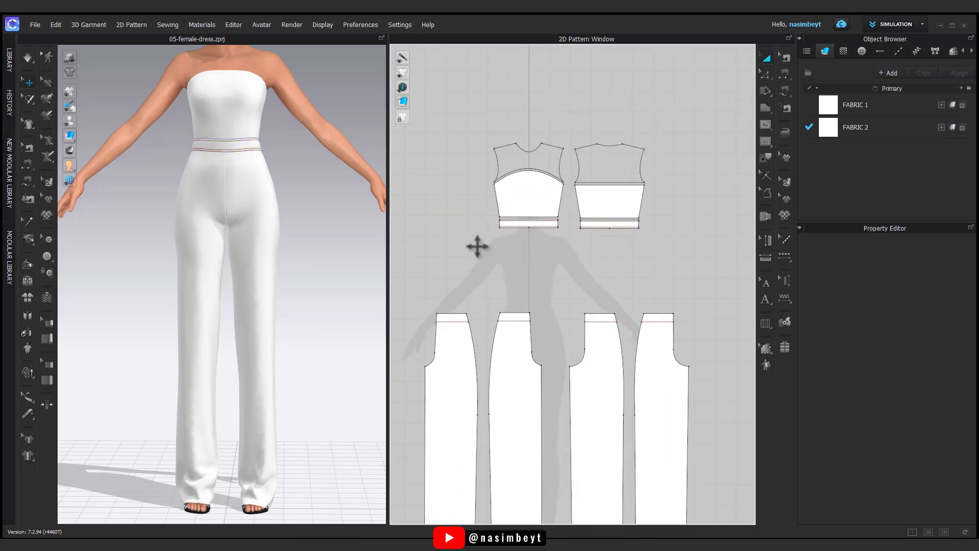
pyautogui.moveTo(477, 247); pyautogui.dragTo(676, 216)
pyautogui.rightClick(605, 226)
pyautogui.click(639, 269)
pyautogui.click(569, 237)
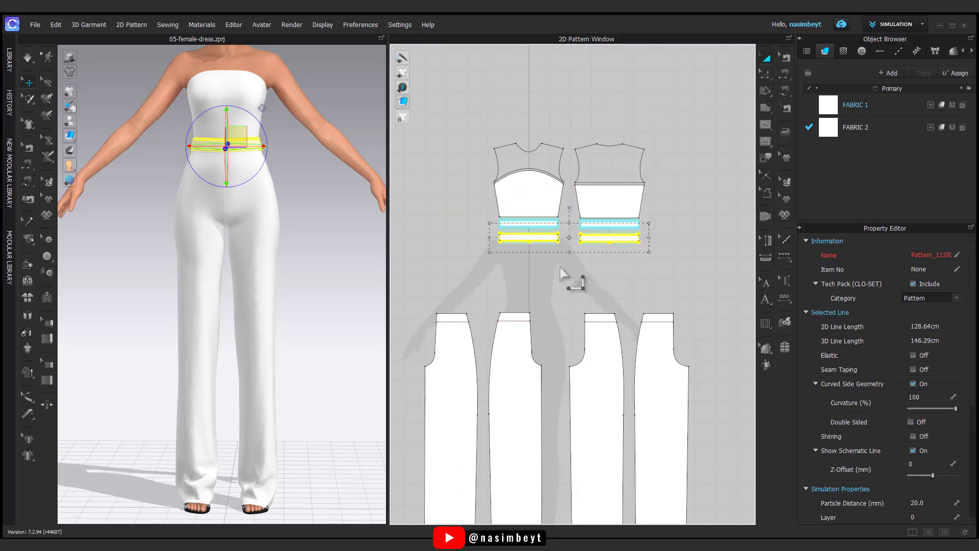
# Set the additional collision thickness of all four waistband pieces, originals and clones, to 1 mm.
pyautogui.click(560, 268)
pyautogui.moveTo(278, 265); pyautogui.dragTo(350, 256, button='right')
pyautogui.moveTo(474, 258); pyautogui.dragTo(656, 192)
pyautogui.scroll(-4, 938, 504)
pyautogui.click(928, 436)
pyautogui.write('1')
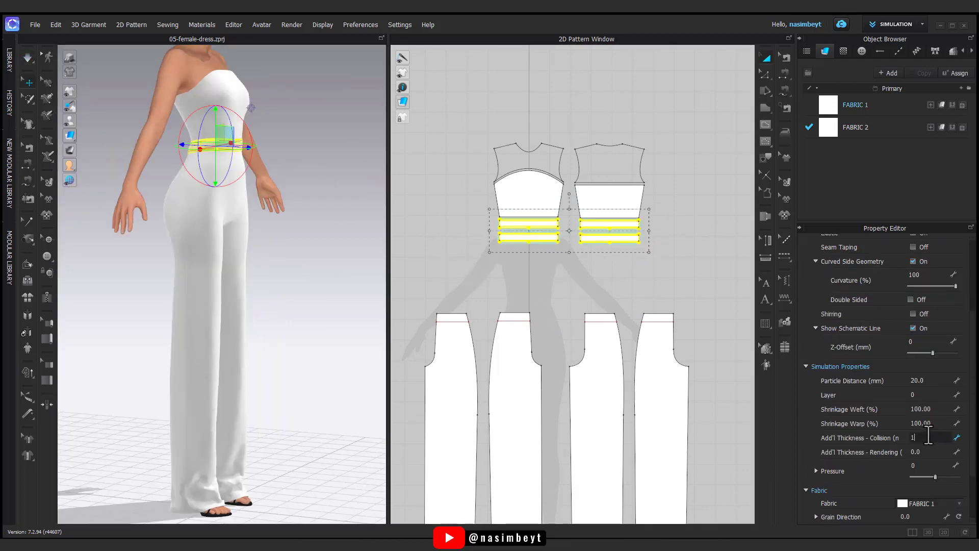
pyautogui.press('Return')
pyautogui.click(525, 280)
pyautogui.moveTo(671, 235); pyautogui.dragTo(482, 255)
pyautogui.click(719, 400)
# Adjust the weft shrinkage of the cloned front and back waistbands and simulate the garment.
pyautogui.scroll(5, 555, 238)
pyautogui.click(562, 239)
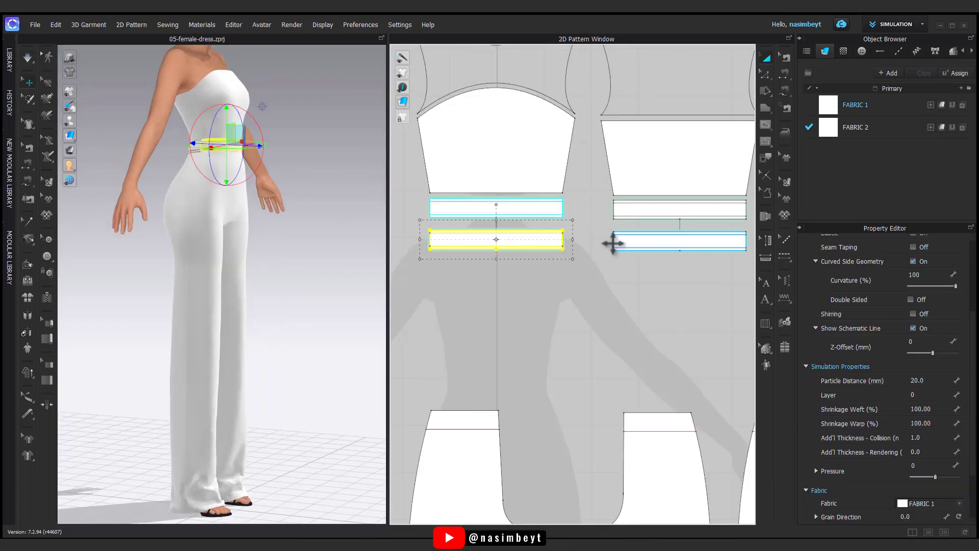
pyautogui.keyDown('shift'); pyautogui.click(613, 243); pyautogui.keyUp('shift')
pyautogui.click(933, 408)
pyautogui.click(473, 323)
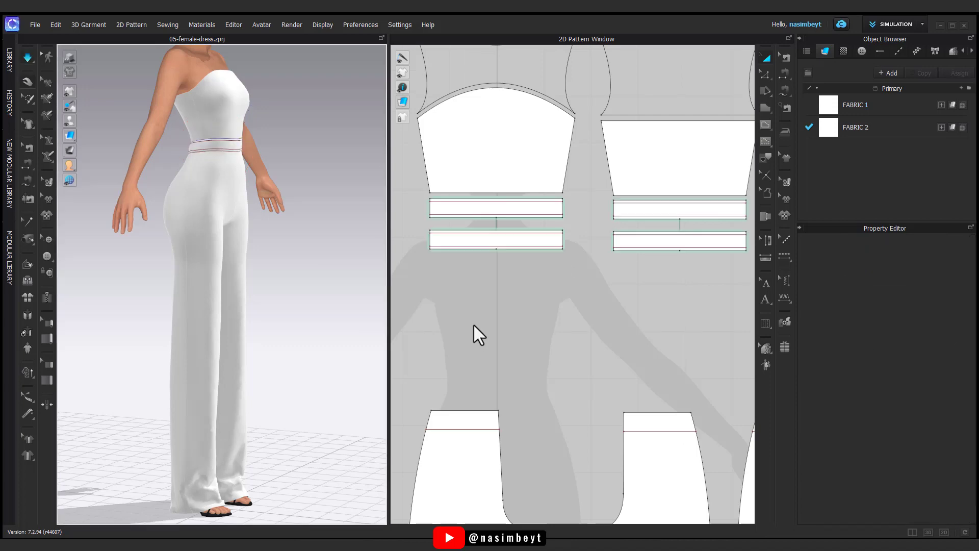
pyautogui.press('space')
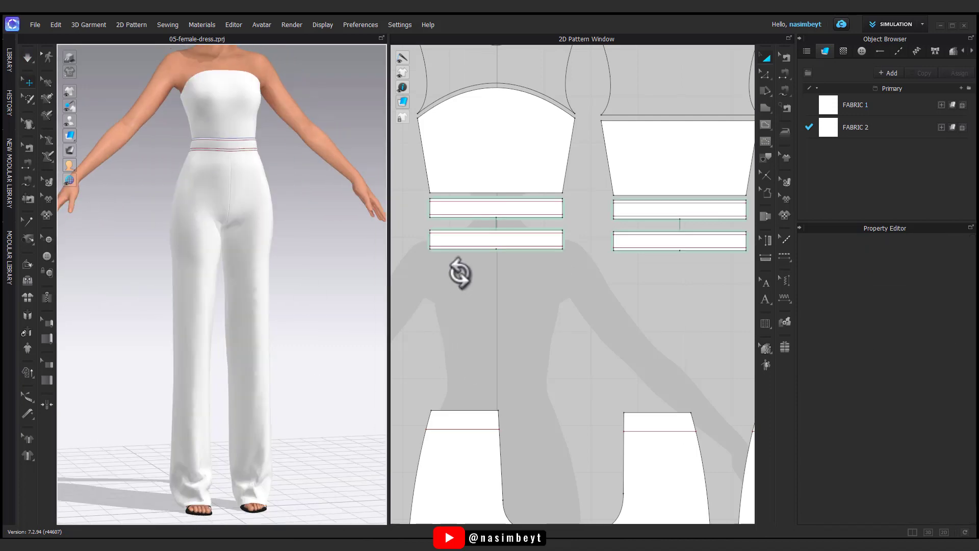
pyautogui.moveTo(459, 273); pyautogui.dragTo(327, 335, button='right')
pyautogui.scroll(-3, 308, 361)
pyautogui.moveTo(268, 330); pyautogui.dragTo(267, 345, button='middle')
pyautogui.scroll(1, 266, 345)
pyautogui.moveTo(266, 352)
pyautogui.mouseDown(button='right')
pyautogui.moveTo(315, 364)
pyautogui.moveTo(259, 363)
pyautogui.mouseUp(button='right')
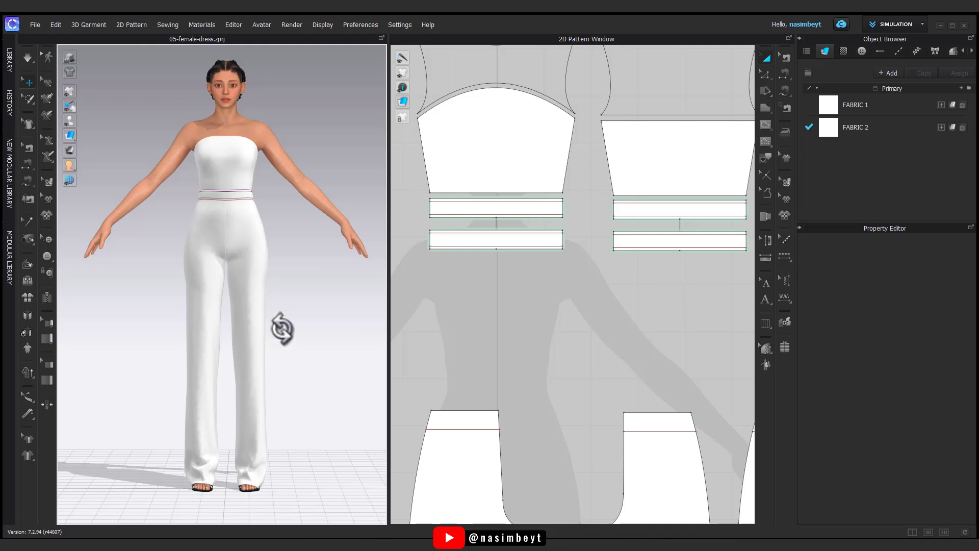
# Draw a long, narrow vertical rectangle pattern beside the leg patterns and assign FABRIC 1 to it.
pyautogui.scroll(-5, 557, 328)
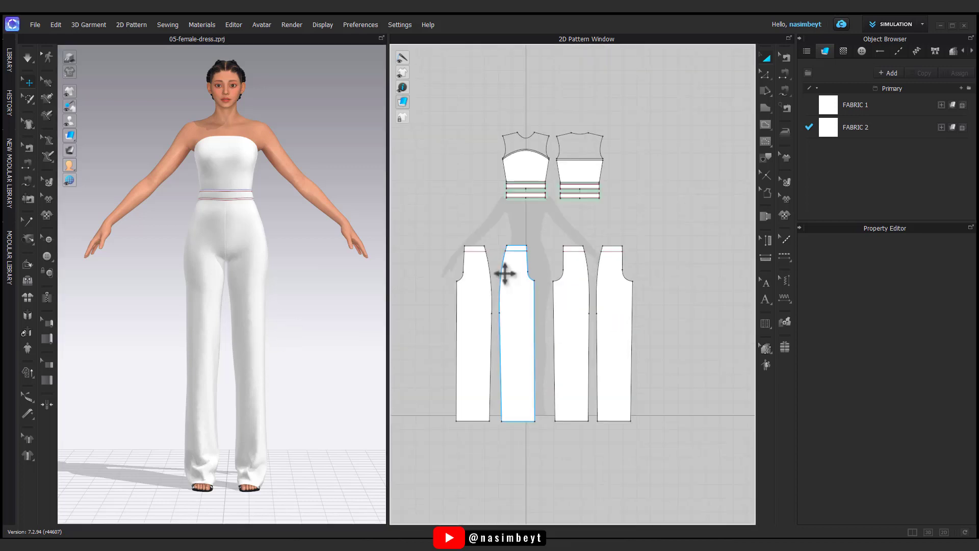
pyautogui.moveTo(490, 297); pyautogui.dragTo(519, 275, button='right')
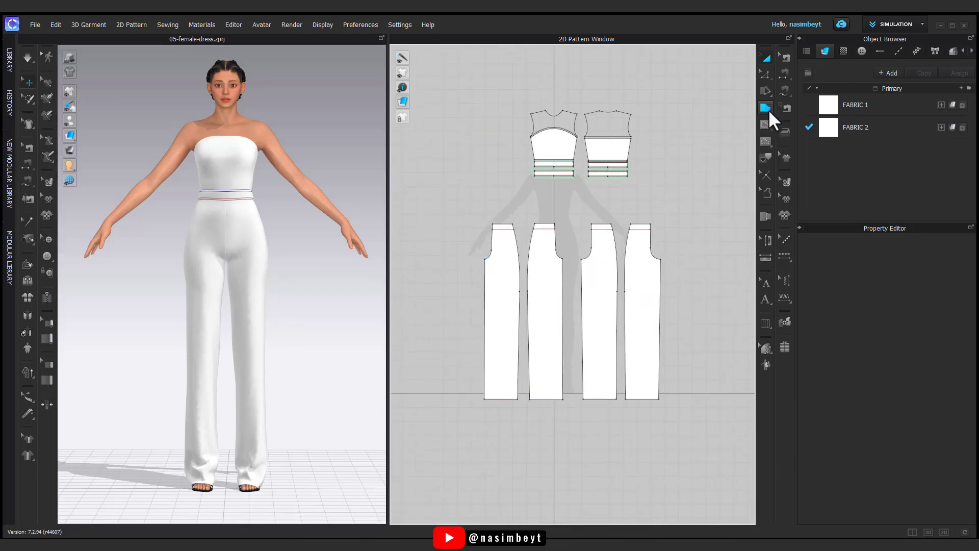
pyautogui.click(766, 107)
pyautogui.moveTo(412, 185); pyautogui.dragTo(437, 406)
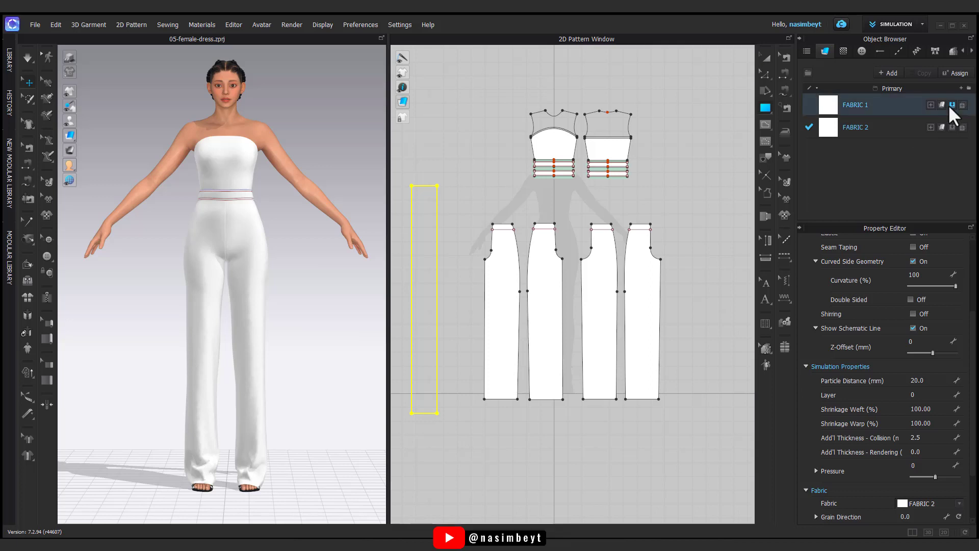
pyautogui.moveTo(950, 108); pyautogui.dragTo(424, 301)
pyautogui.click(766, 58)
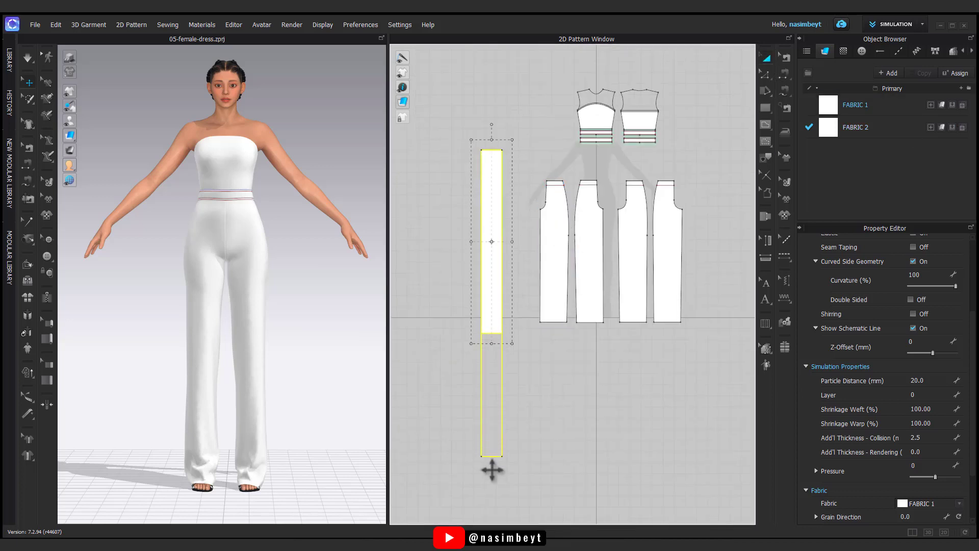
# Lengthen the rectangular strip to about 306 cm and place it beside the leg patterns.
pyautogui.moveTo(492, 470); pyautogui.dragTo(489, 476)
pyautogui.moveTo(494, 120); pyautogui.dragTo(494, 120)
pyautogui.moveTo(488, 203); pyautogui.dragTo(509, 174)
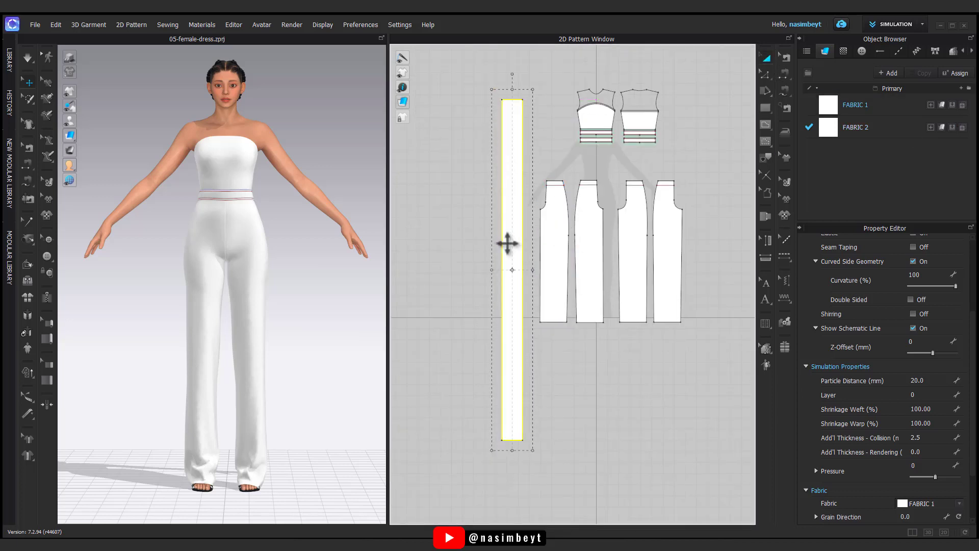
# Move the leftmost leg pattern to the right end of the row of leg patterns.
pyautogui.moveTo(182, 340); pyautogui.dragTo(190, 282, button='right')
pyautogui.click(188, 261)
pyautogui.click(459, 347)
pyautogui.moveTo(562, 318); pyautogui.dragTo(483, 333, button='middle')
pyautogui.moveTo(476, 307); pyautogui.dragTo(628, 307)
pyautogui.click(572, 410)
pyautogui.moveTo(535, 404); pyautogui.dragTo(572, 387, button='middle')
# Move the long strip in 3D so it stands beside the avatar's leg.
pyautogui.moveTo(214, 428); pyautogui.dragTo(280, 391, button='middle')
pyautogui.click(146, 358)
pyautogui.scroll(-3, 168, 367)
pyautogui.moveTo(235, 443); pyautogui.dragTo(240, 480, button='middle')
pyautogui.moveTo(168, 340); pyautogui.dragTo(168, 329)
pyautogui.moveTo(192, 335); pyautogui.dragTo(189, 377, button='right')
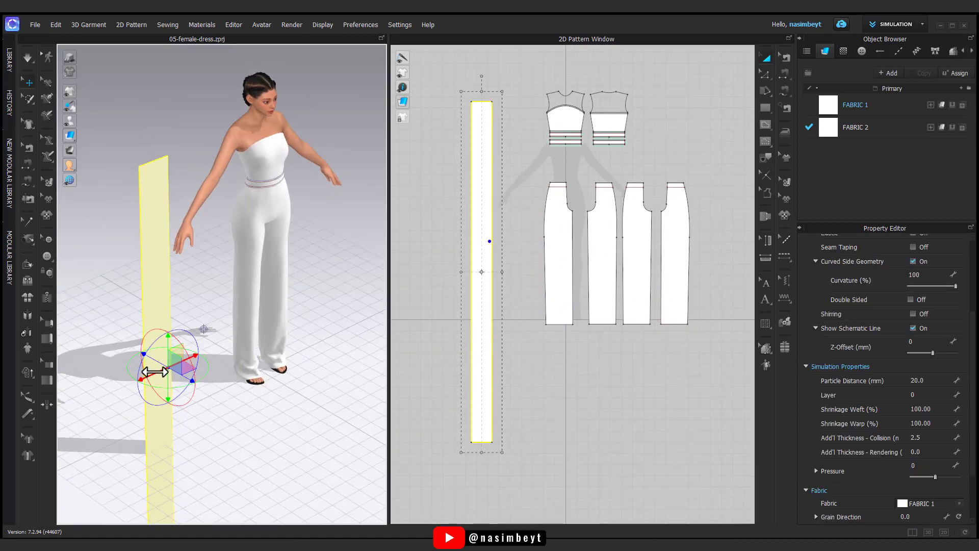
pyautogui.moveTo(146, 377); pyautogui.dragTo(223, 342)
pyautogui.moveTo(225, 315); pyautogui.dragTo(175, 373, button='right')
# Freeze all the bodice, waistband and leg patterns, leaving out the new strip.
pyautogui.moveTo(707, 83); pyautogui.dragTo(530, 350)
pyautogui.rightClick(563, 283)
pyautogui.click(575, 351)
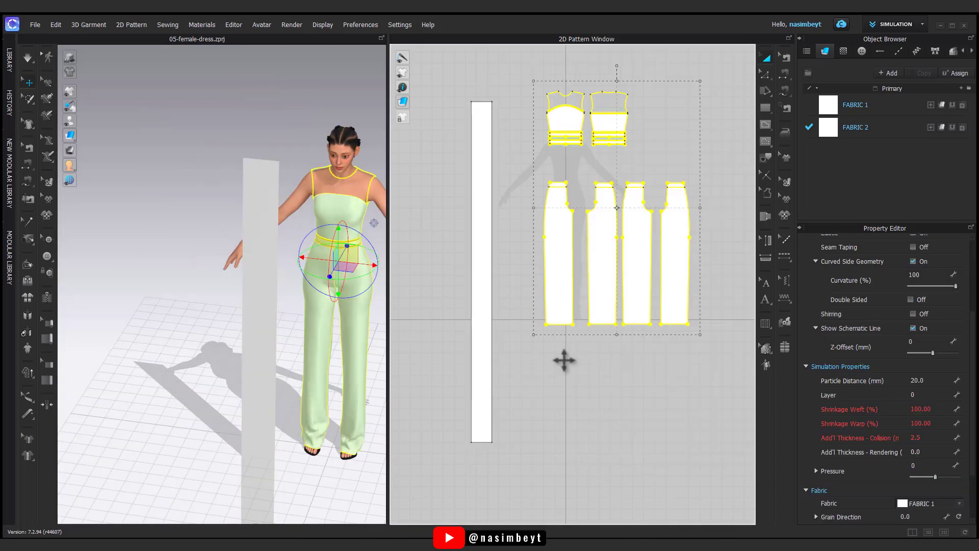
pyautogui.moveTo(306, 390); pyautogui.dragTo(344, 375, button='right')
pyautogui.moveTo(369, 403); pyautogui.dragTo(313, 374, button='middle')
pyautogui.click(306, 376)
pyautogui.moveTo(286, 382); pyautogui.dragTo(351, 377, button='right')
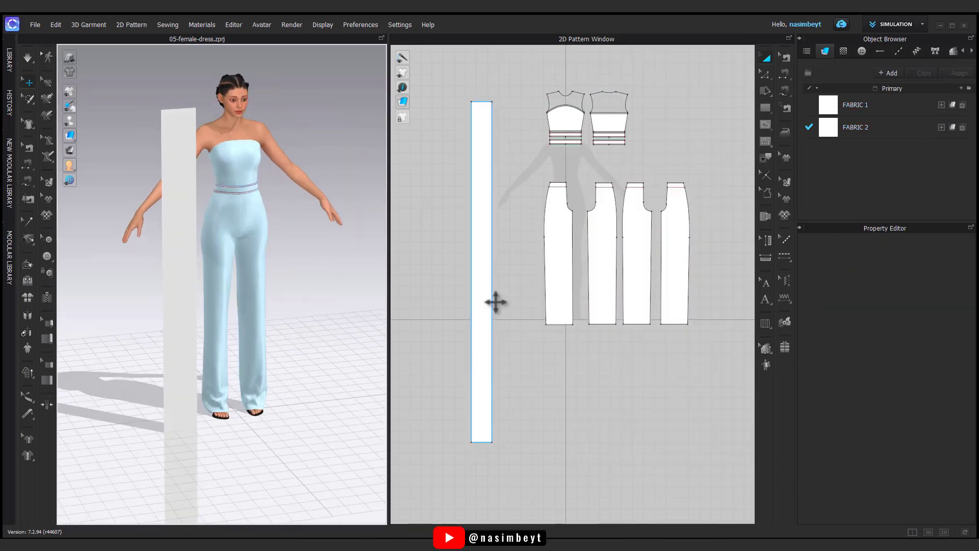
# Distribute 90 internal lines evenly between the two short ends of the long strip.
pyautogui.click(765, 74)
pyautogui.click(481, 339)
pyautogui.rightClick(482, 445)
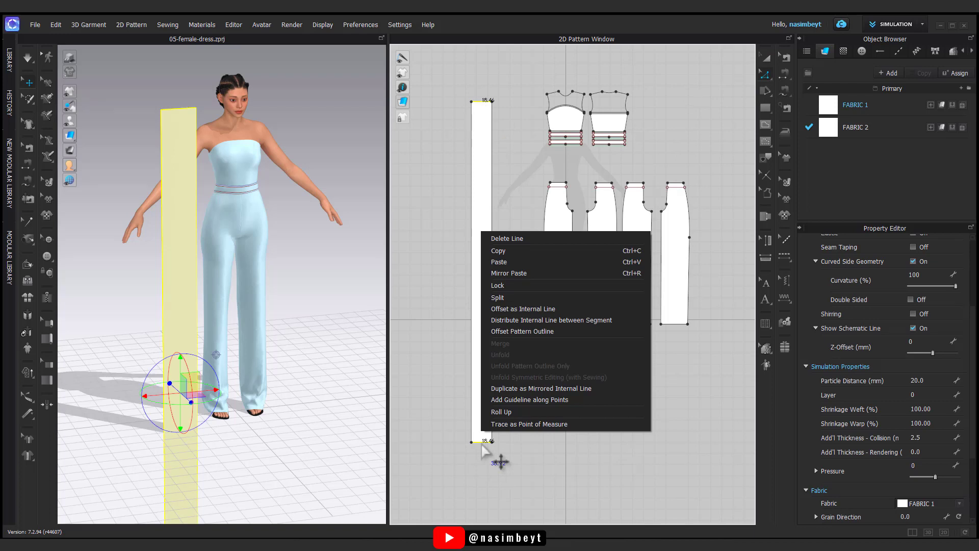
pyautogui.click(551, 319)
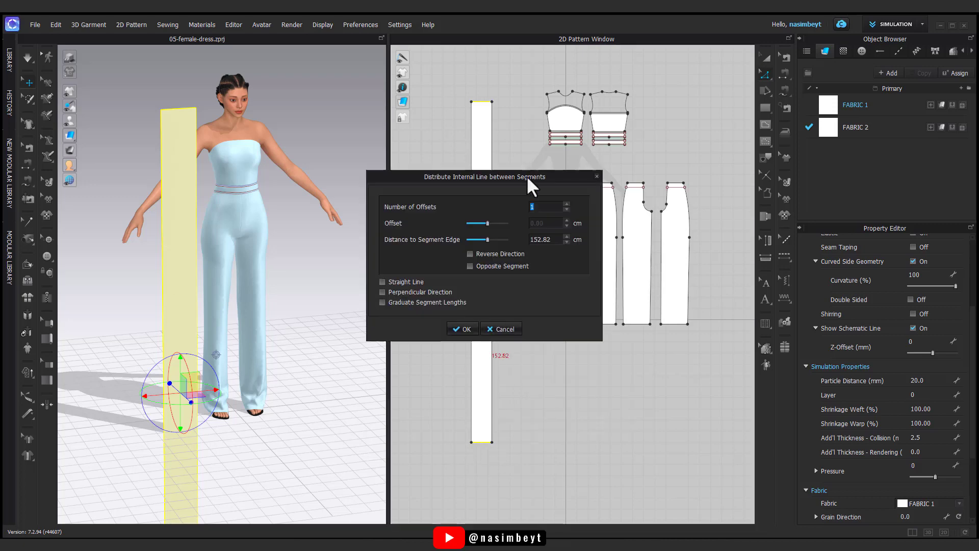
pyautogui.moveTo(527, 177); pyautogui.dragTo(324, 221)
pyautogui.write('100')
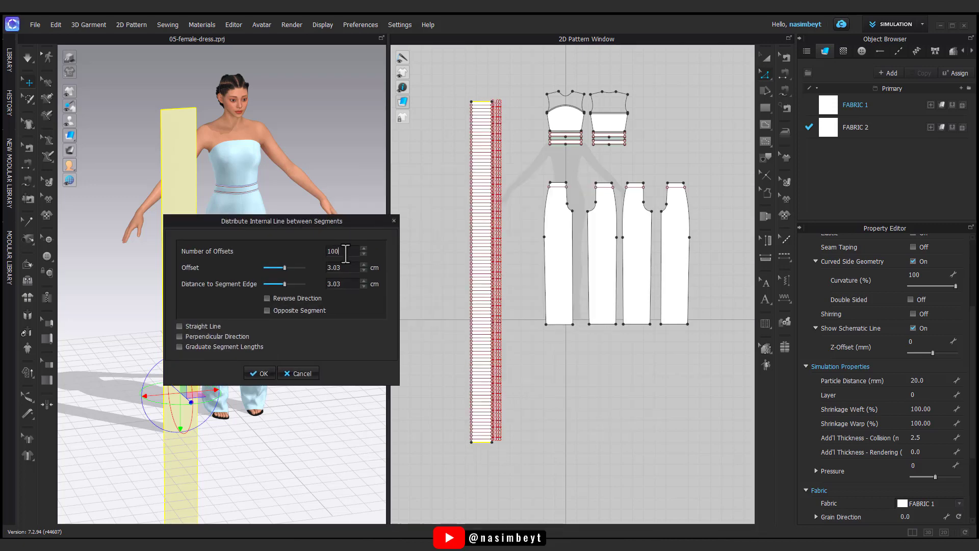
pyautogui.write('80')
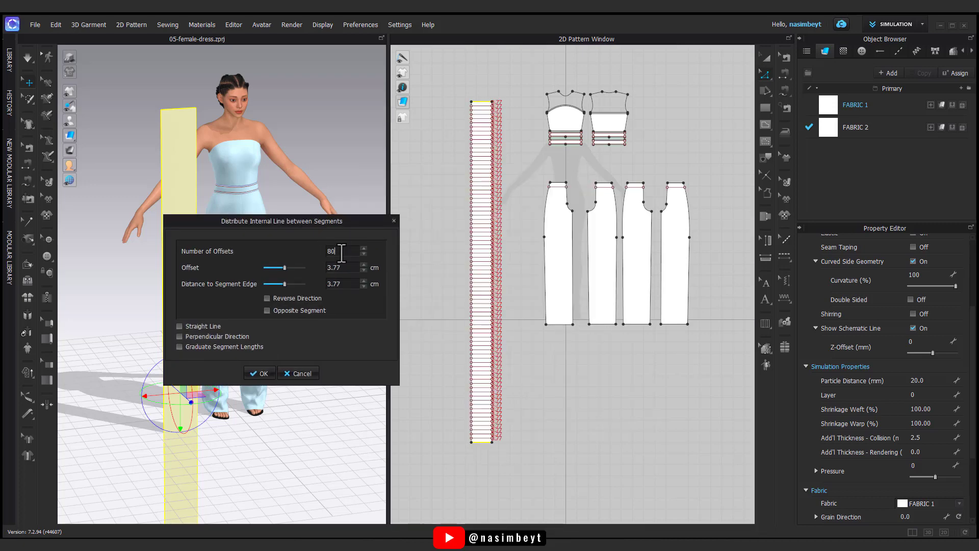
pyautogui.moveTo(341, 253); pyautogui.dragTo(321, 244)
pyautogui.write('100')
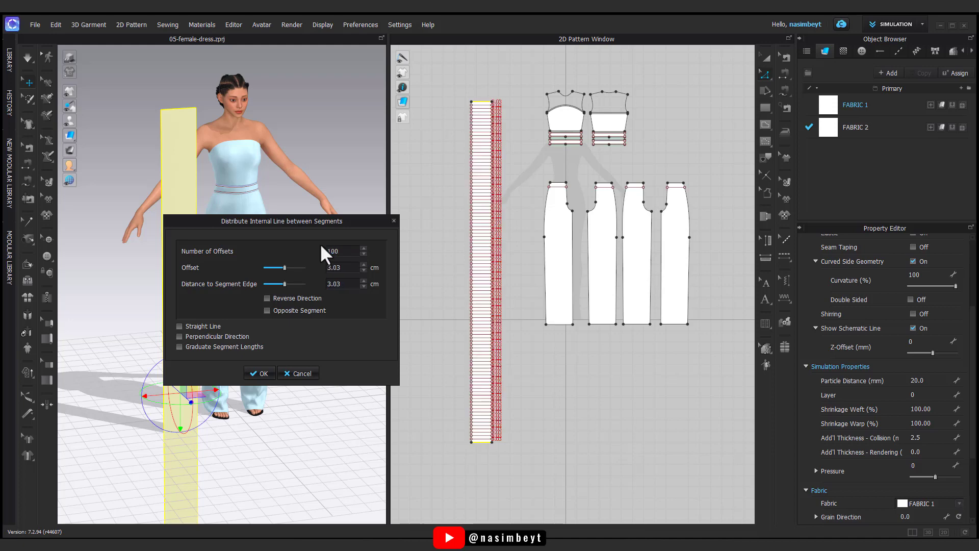
pyautogui.press('Return')
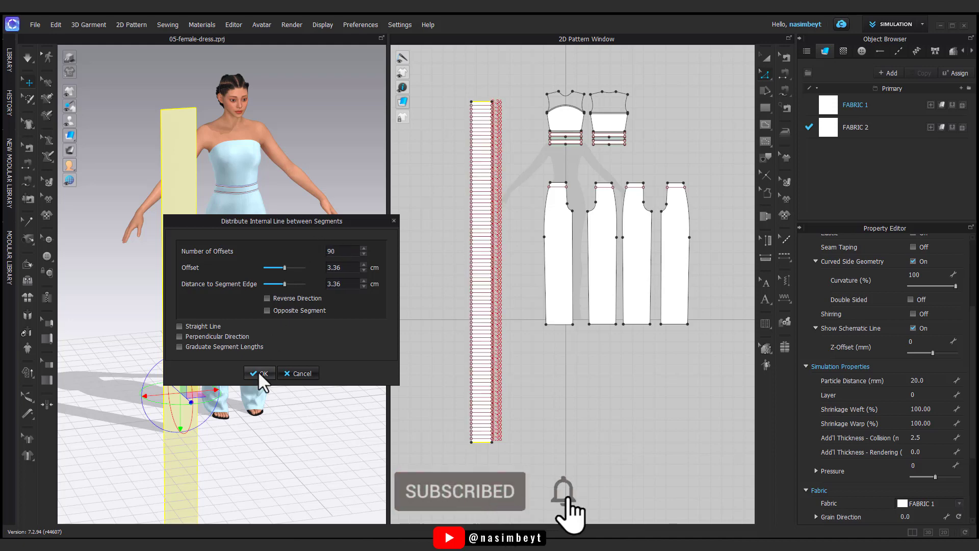
pyautogui.click(259, 373)
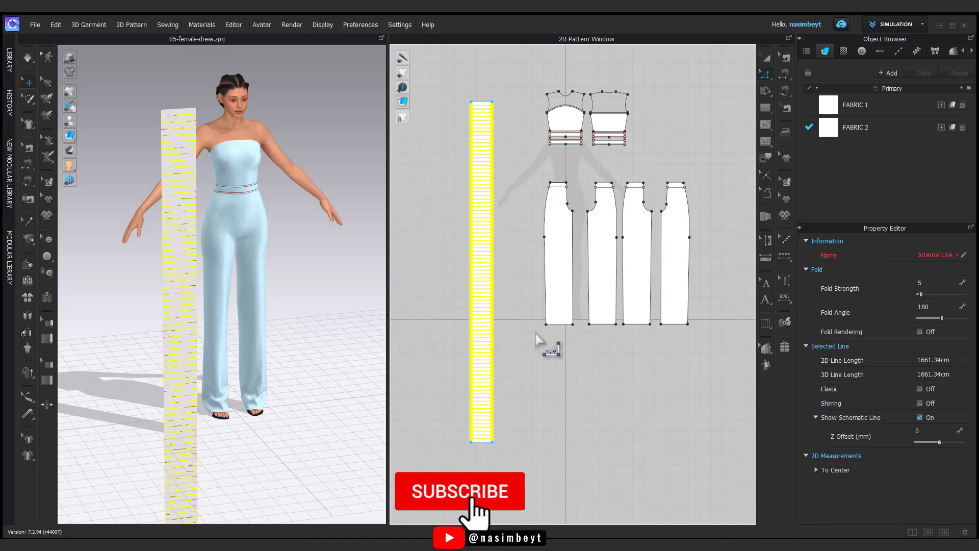
# Sew the strip's full inner long edge to the front leg's side edge, from the internal waist line to the hem, with free sewing.
pyautogui.click(784, 91)
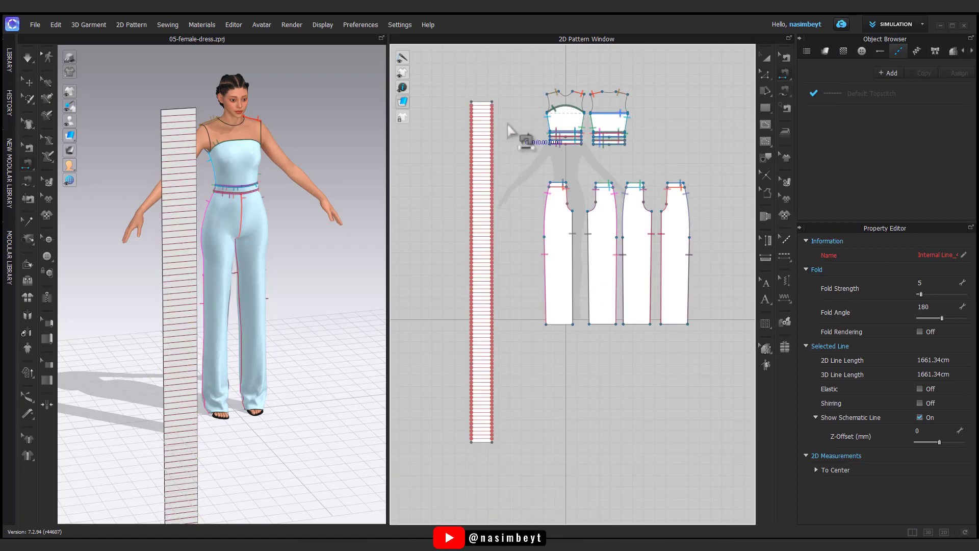
pyautogui.click(492, 103)
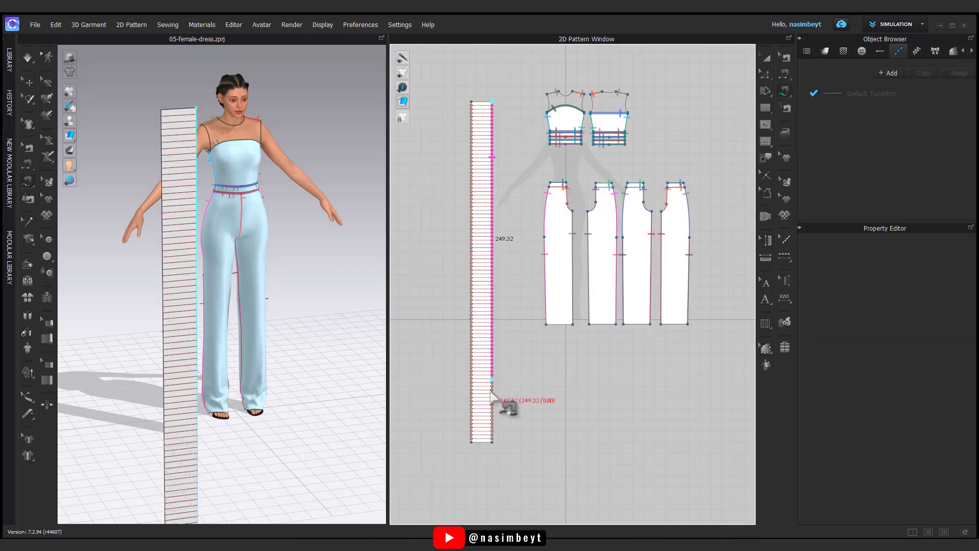
pyautogui.scroll(4, 550, 189)
pyautogui.click(552, 180)
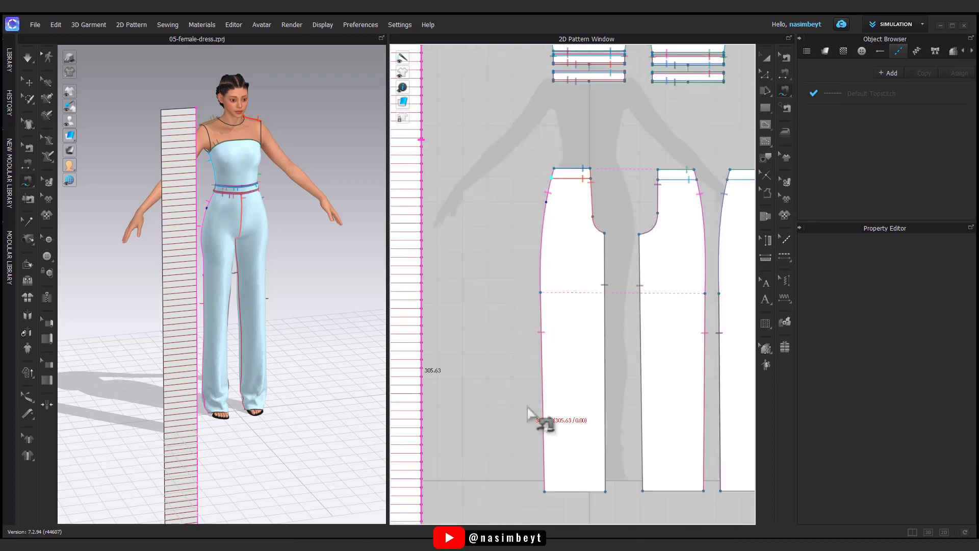
pyautogui.click(544, 491)
pyautogui.scroll(-3, 509, 387)
pyautogui.moveTo(516, 398); pyautogui.dragTo(556, 263, button='middle')
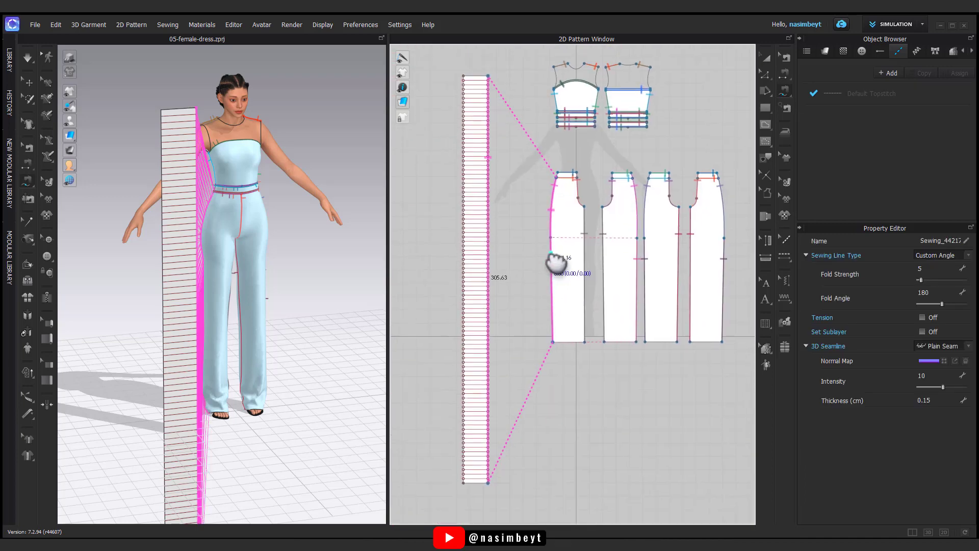
# Fold the long strip into knife pleats along its full length, with 2 internal lines per pleat and fold angles of 0 and 360.
pyautogui.click(765, 327)
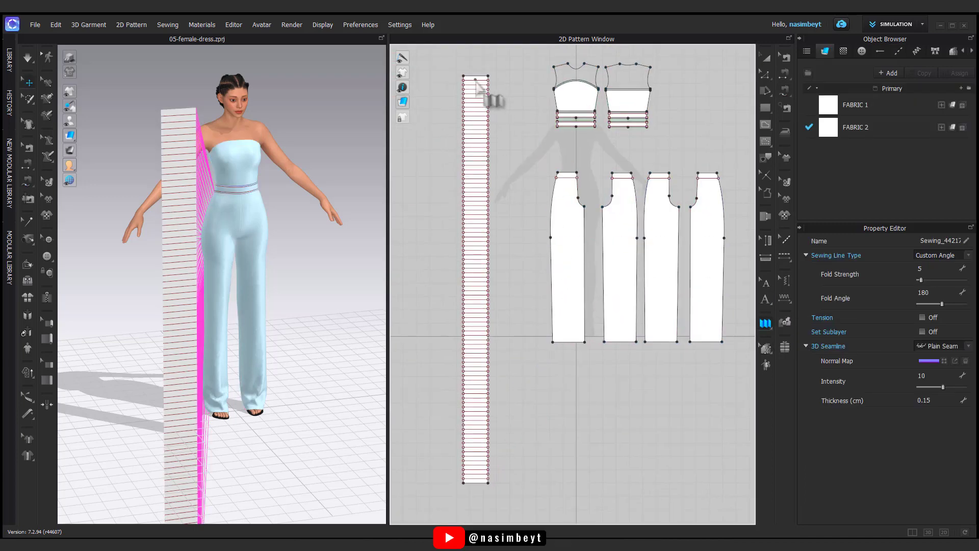
pyautogui.scroll(5, 478, 484)
pyautogui.doubleClick(477, 480)
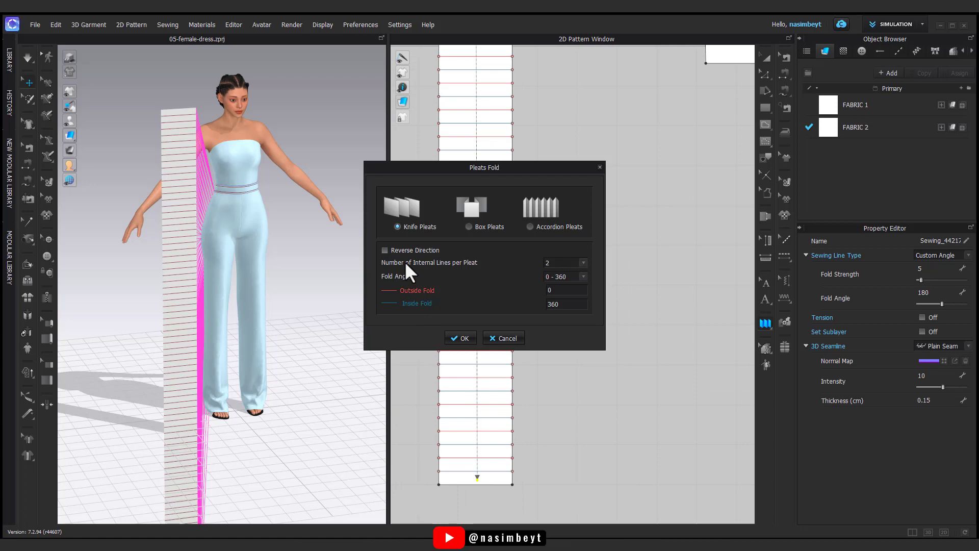
pyautogui.click(461, 338)
pyautogui.scroll(-4, 505, 354)
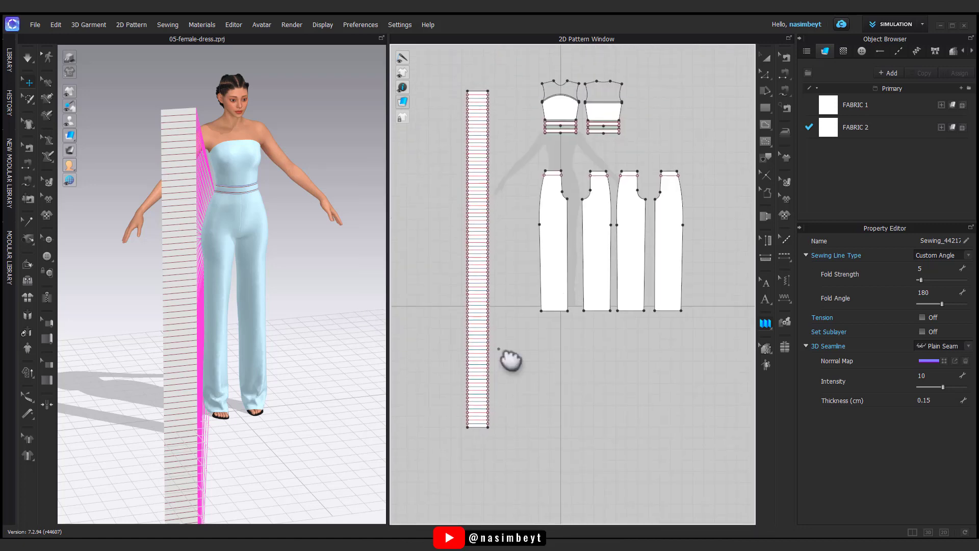
# Strengthen the pleated strip and simulate it so it gathers against the side of the trouser leg.
pyautogui.rightClick(481, 89)
pyautogui.click(517, 404)
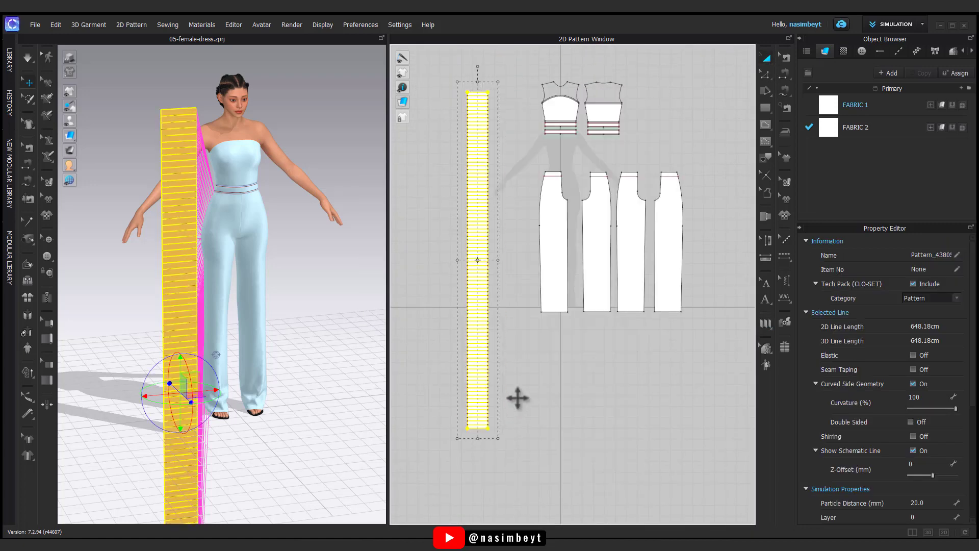
pyautogui.click(516, 368)
pyautogui.press('space')
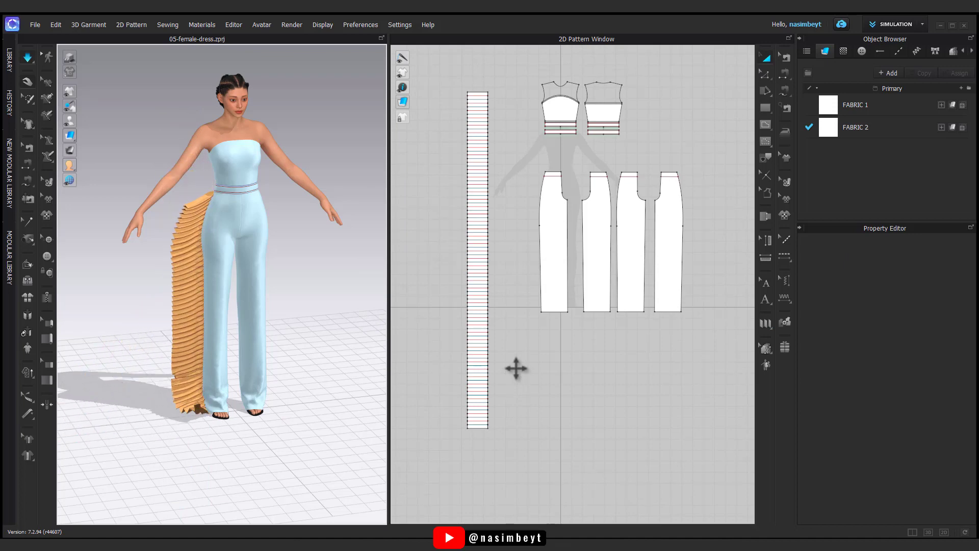
pyautogui.scroll(6, 258, 285)
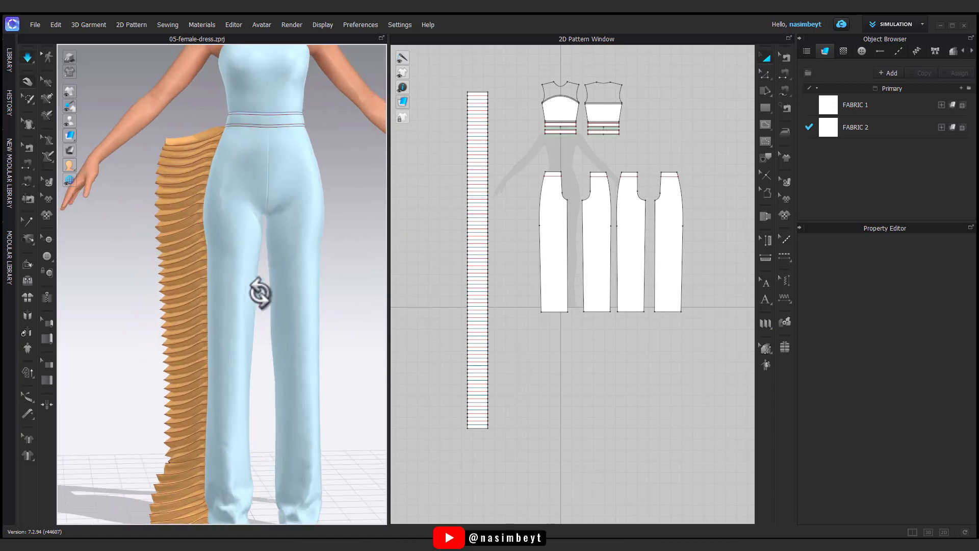
# Narrow the long strip from its outer long edge and simulate the garment again.
pyautogui.click(479, 271)
pyautogui.moveTo(454, 261); pyautogui.dragTo(463, 264)
pyautogui.press('space')
pyautogui.moveTo(233, 368); pyautogui.dragTo(246, 406, button='right')
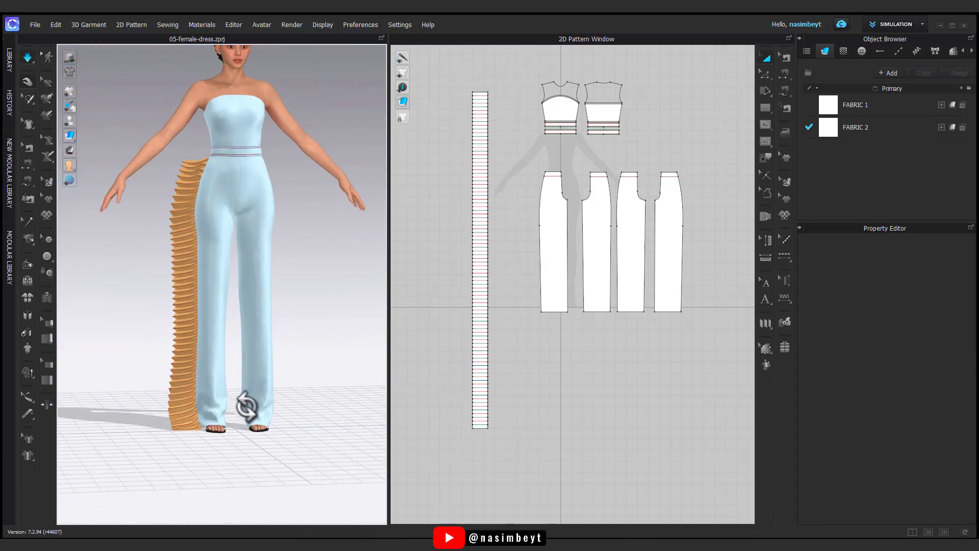
# Undo the strip's narrowing, simulation and pleat folding, along with its leg seam and internal lines.
pyautogui.hotkey('ctrl', 'z')
pyautogui.hotkey('ctrl', 'z')
pyautogui.hotkey('ctrl', 'z')
pyautogui.hotkey('ctrl', 'z')
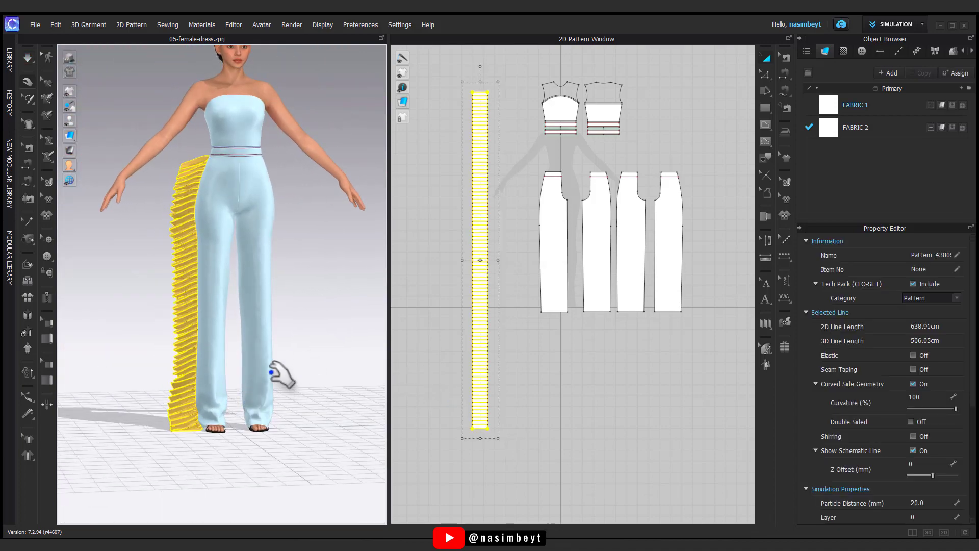
pyautogui.hotkey('ctrl', 'z')
pyautogui.hotkey('ctrl', 'z')
pyautogui.hotkey('ctrl', 'z')
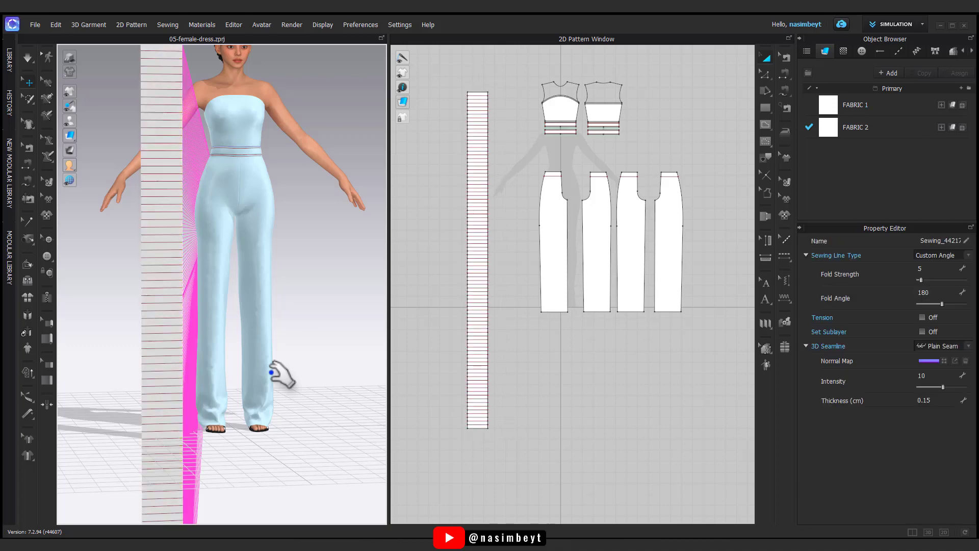
# Free-sew the plain strip's full inner long edge to the front leg's side edge, from the internal waist line to the hem.
pyautogui.click(786, 91)
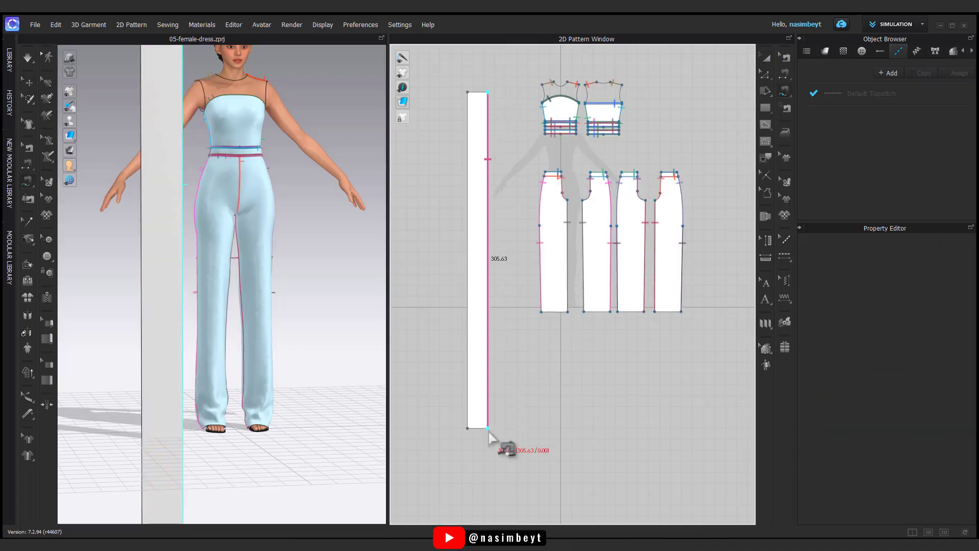
pyautogui.scroll(5, 550, 194)
pyautogui.click(528, 141)
pyautogui.moveTo(541, 489); pyautogui.dragTo(517, 311, button='middle')
pyautogui.click(496, 368)
pyautogui.press('a')
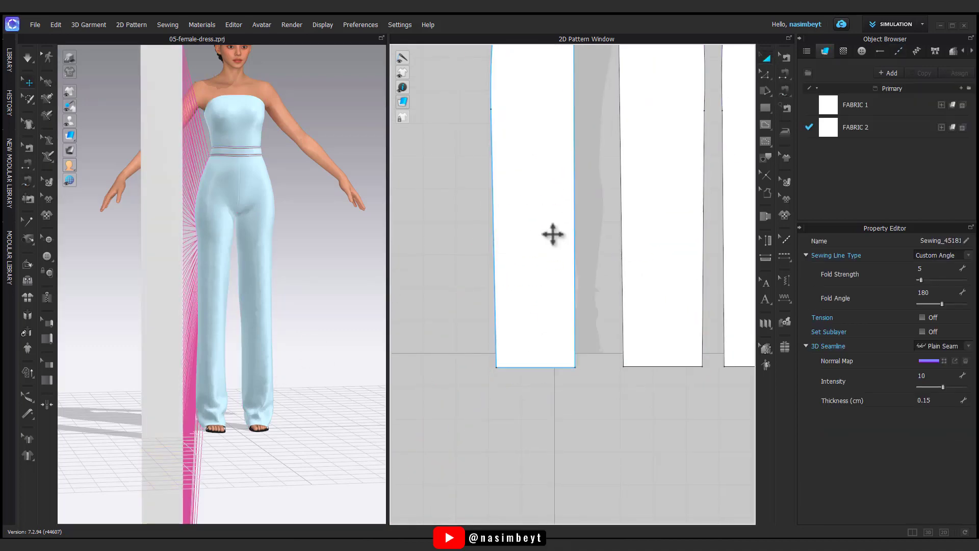
# Narrow the strip by moving its outer long edge inward, keeping it parallel to the inner edge.
pyautogui.scroll(-5, 554, 237)
pyautogui.click(769, 75)
pyautogui.click(803, 75)
pyautogui.click(469, 212)
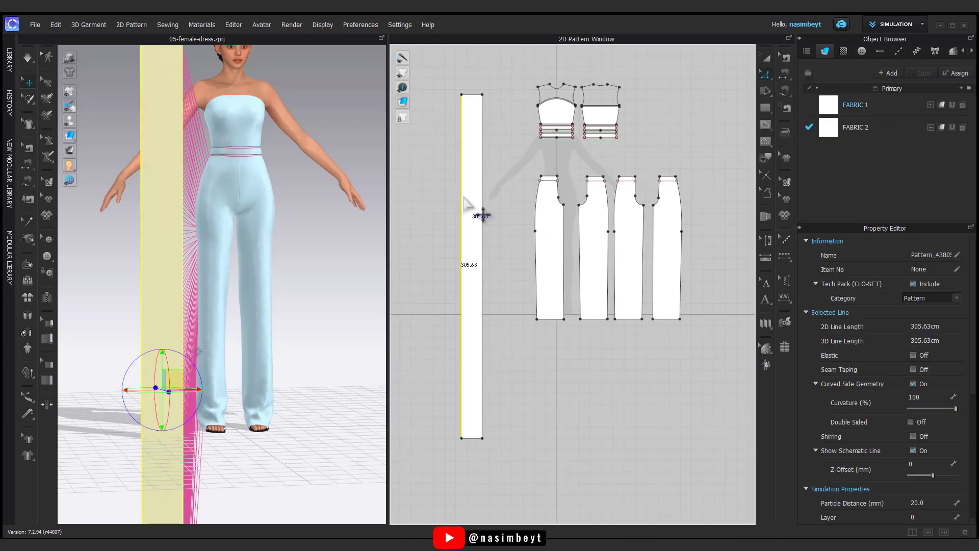
# Split the strip's outer long edge uniformly into 5 segments.
pyautogui.click(764, 75)
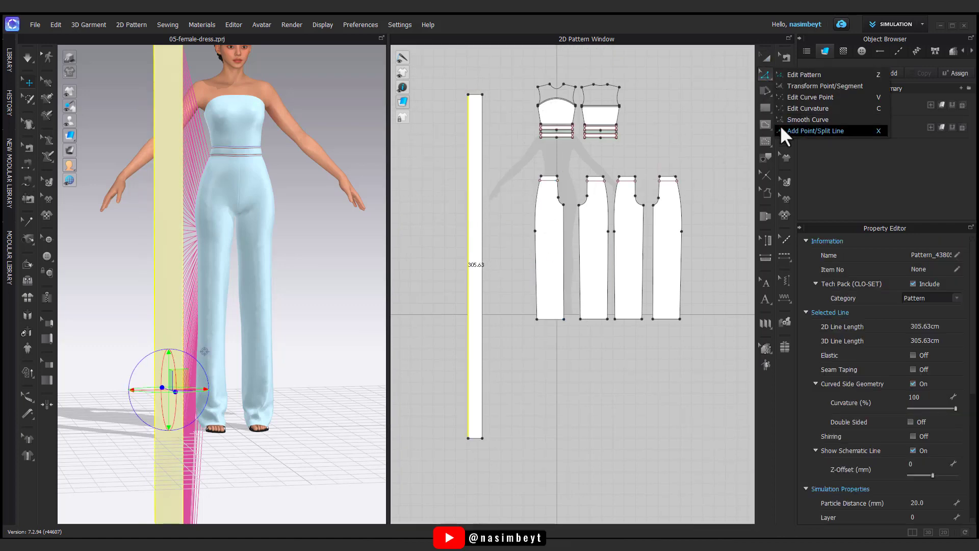
pyautogui.click(780, 127)
pyautogui.rightClick(468, 169)
pyautogui.click(271, 326)
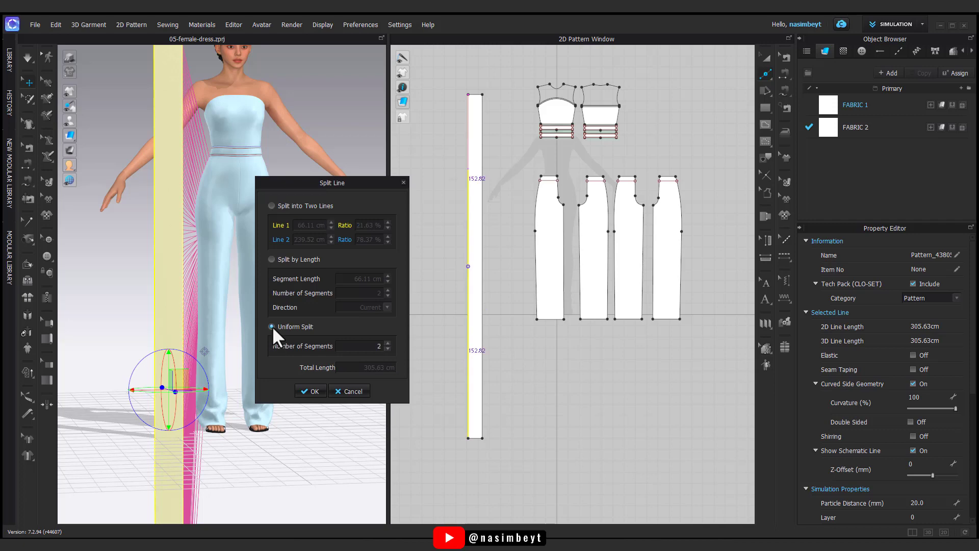
pyautogui.click(387, 343)
pyautogui.click(388, 343)
pyautogui.click(315, 393)
# Delete the four split points from the strip's outer long edge.
pyautogui.click(769, 77)
pyautogui.click(805, 85)
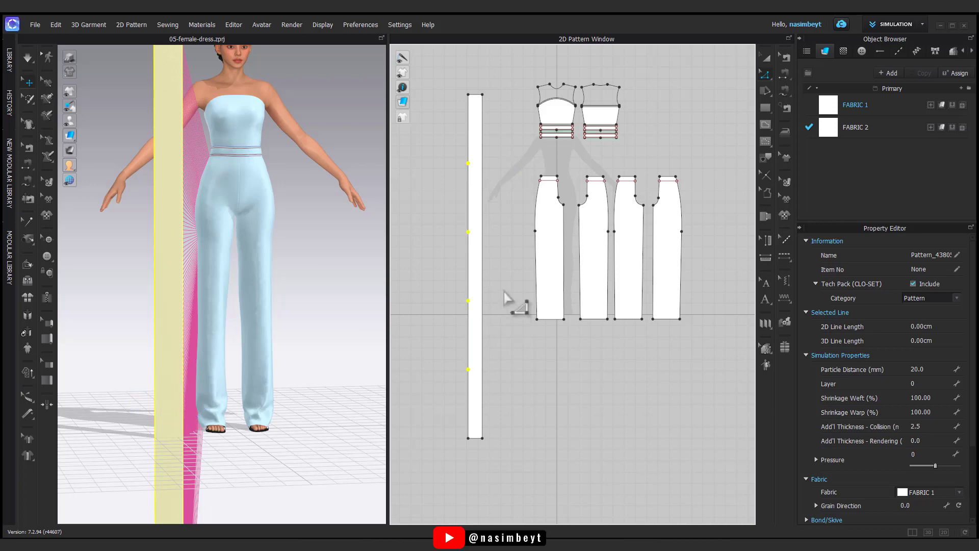
pyautogui.press('Delete')
# Split the strip's outer long edge uniformly into 6 segments.
pyautogui.click(767, 78)
pyautogui.click(807, 139)
pyautogui.rightClick(468, 216)
pyautogui.moveTo(450, 236); pyautogui.dragTo(305, 237)
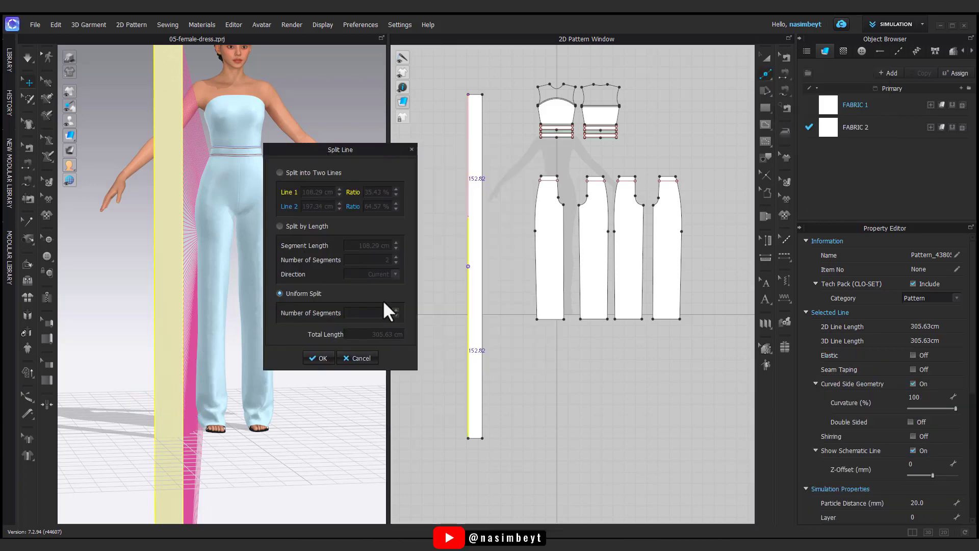
pyautogui.click(395, 310)
pyautogui.click(396, 309)
pyautogui.click(396, 310)
pyautogui.click(395, 309)
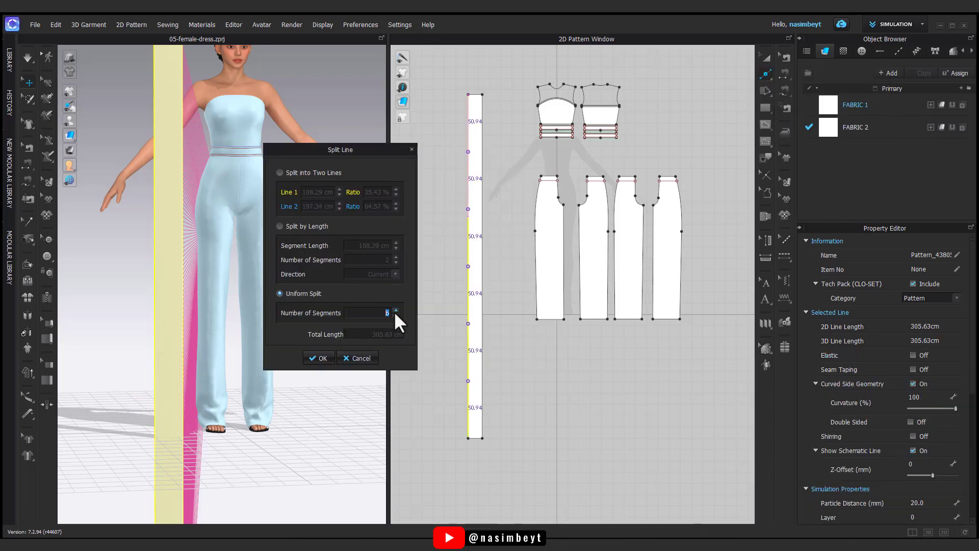
pyautogui.click(318, 357)
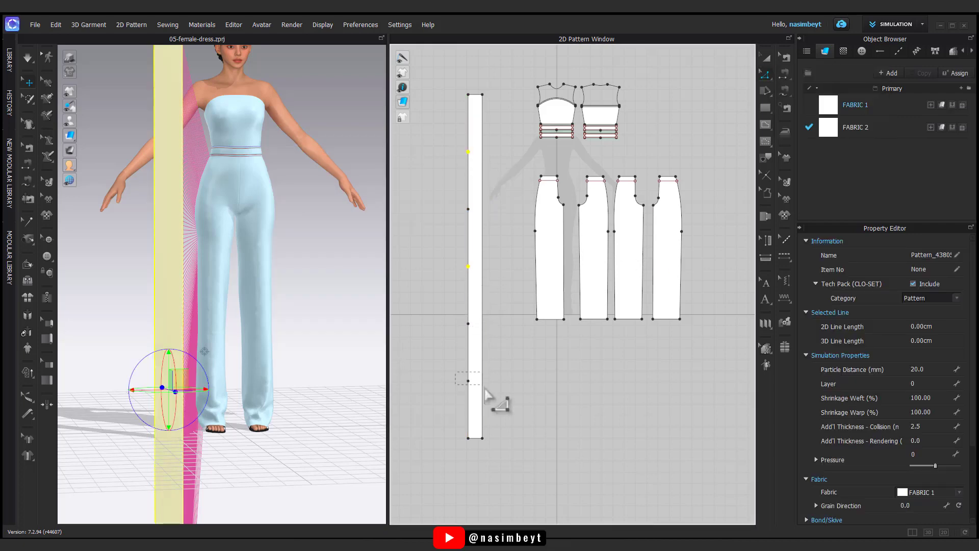
# Move the first, third and fifth split points of the strip outward together and smooth each peak into a curve, forming three scallops.
pyautogui.moveTo(452, 382); pyautogui.dragTo(447, 382)
pyautogui.click(766, 74)
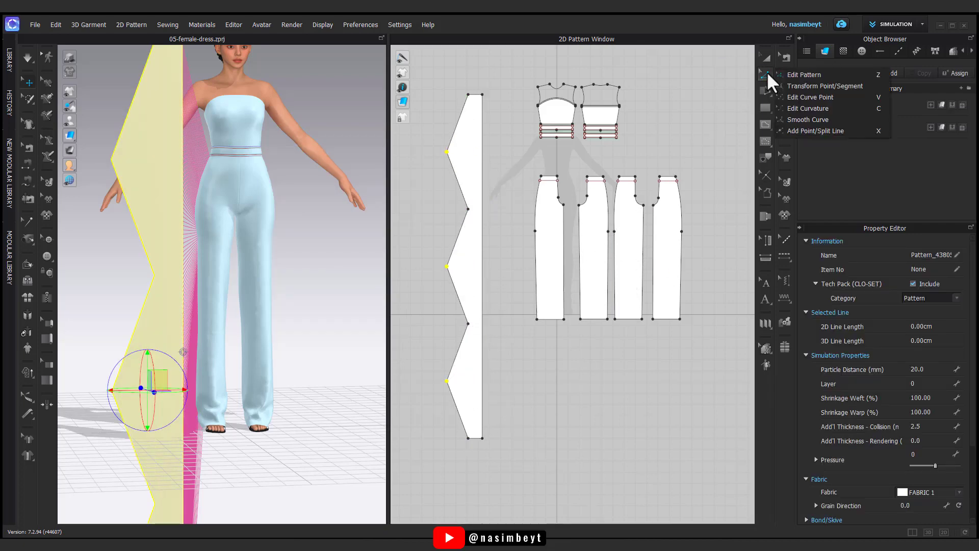
pyautogui.click(808, 120)
pyautogui.click(447, 152)
pyautogui.click(446, 265)
pyautogui.click(446, 381)
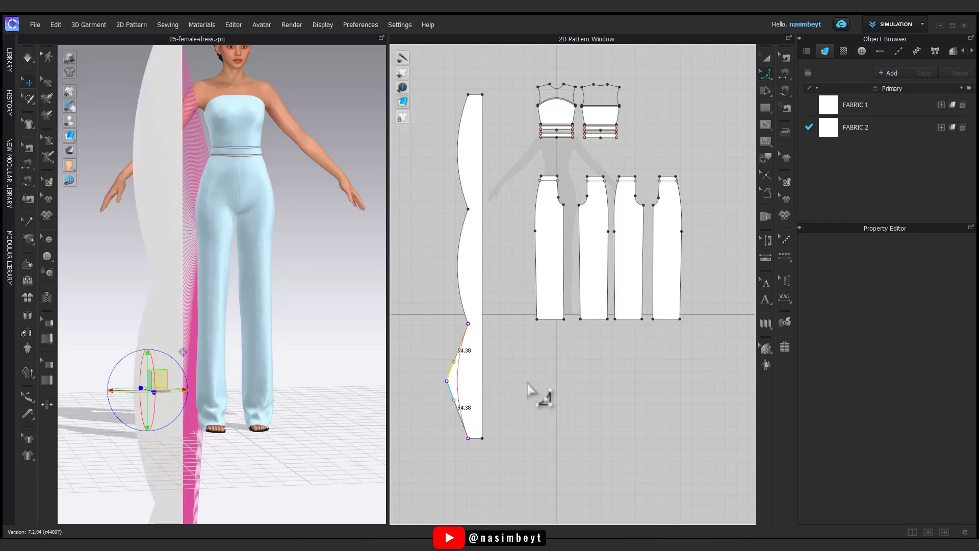
pyautogui.click(467, 95)
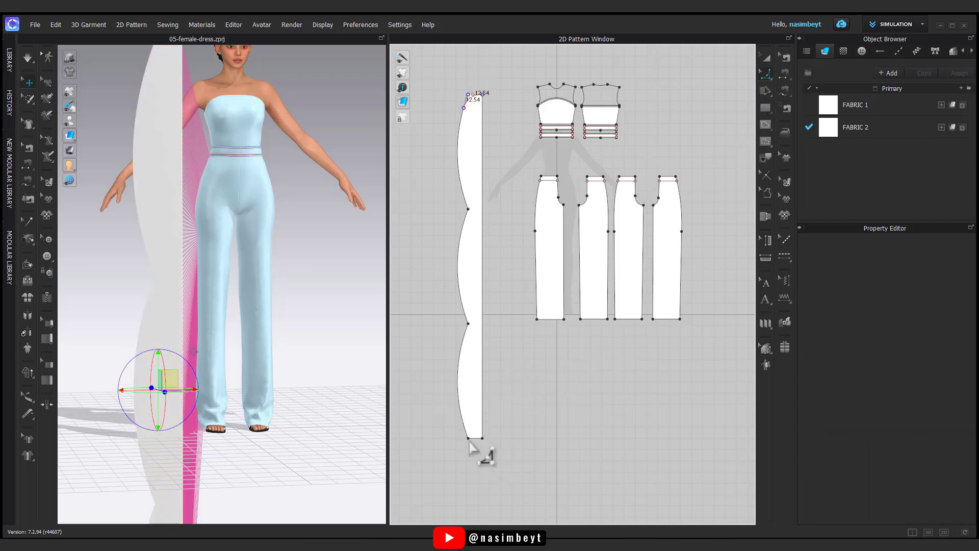
pyautogui.click(468, 444)
pyautogui.click(470, 443)
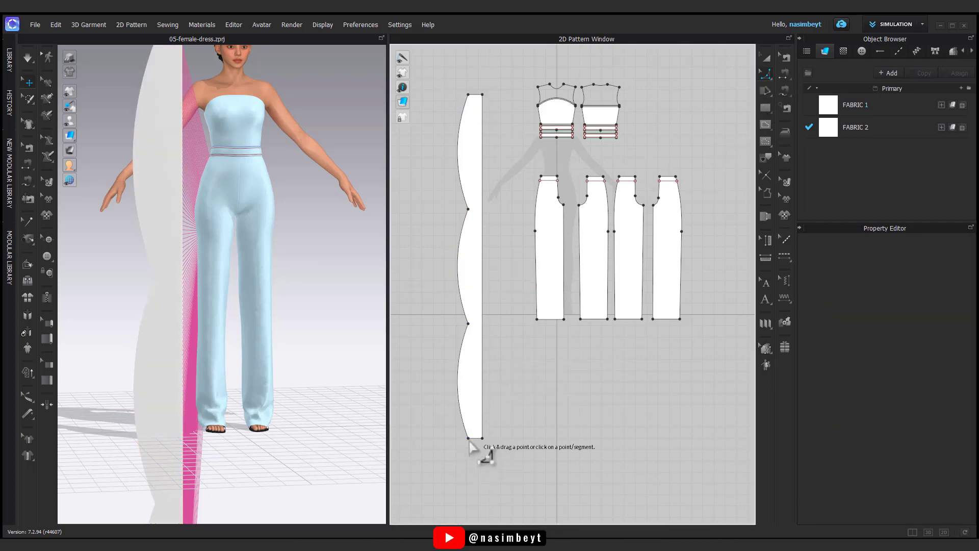
# Distribute 100 internal lines evenly between the two short ends of the scalloped strip.
pyautogui.click(766, 74)
pyautogui.click(783, 75)
pyautogui.click(475, 95)
pyautogui.keyDown('shift'); pyautogui.click(475, 438); pyautogui.keyUp('shift')
pyautogui.rightClick(475, 438)
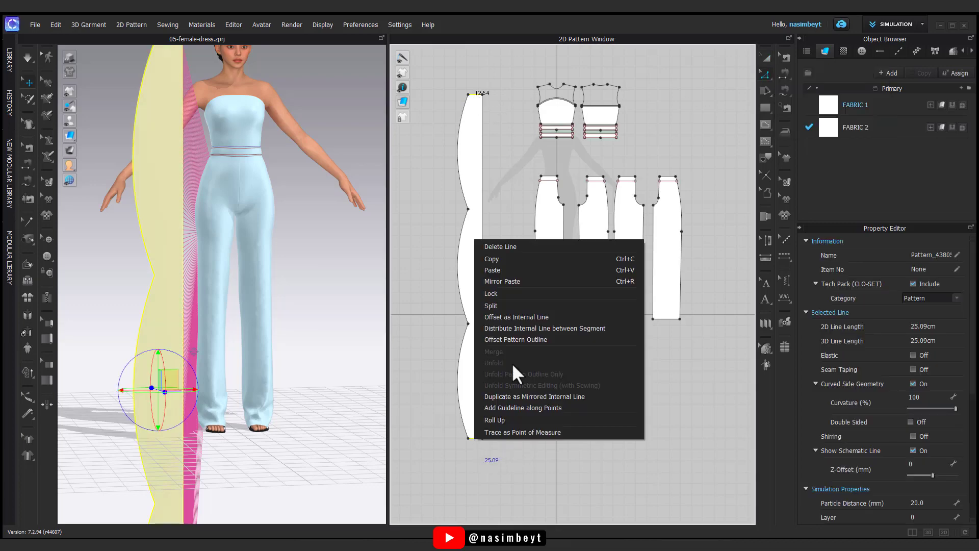
pyautogui.click(511, 327)
pyautogui.write('100')
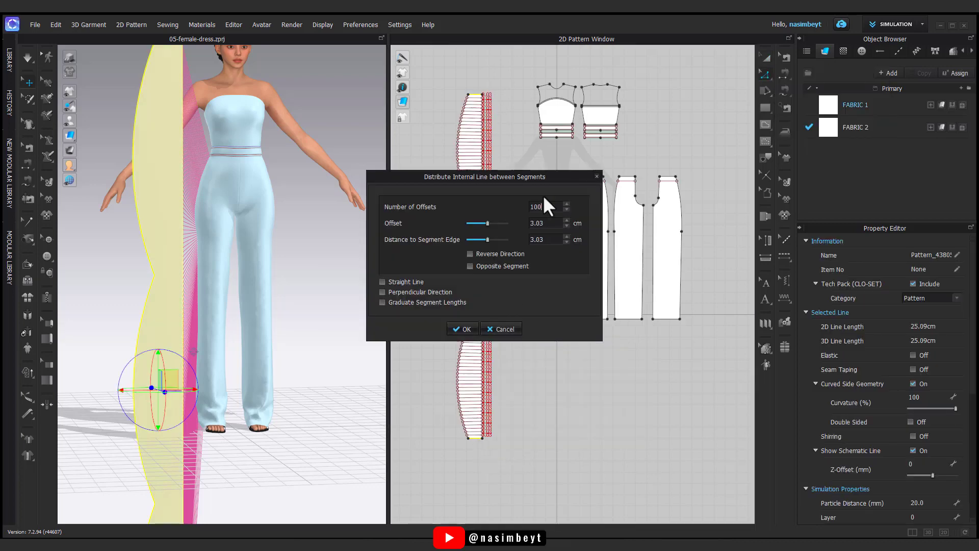
pyautogui.click(457, 328)
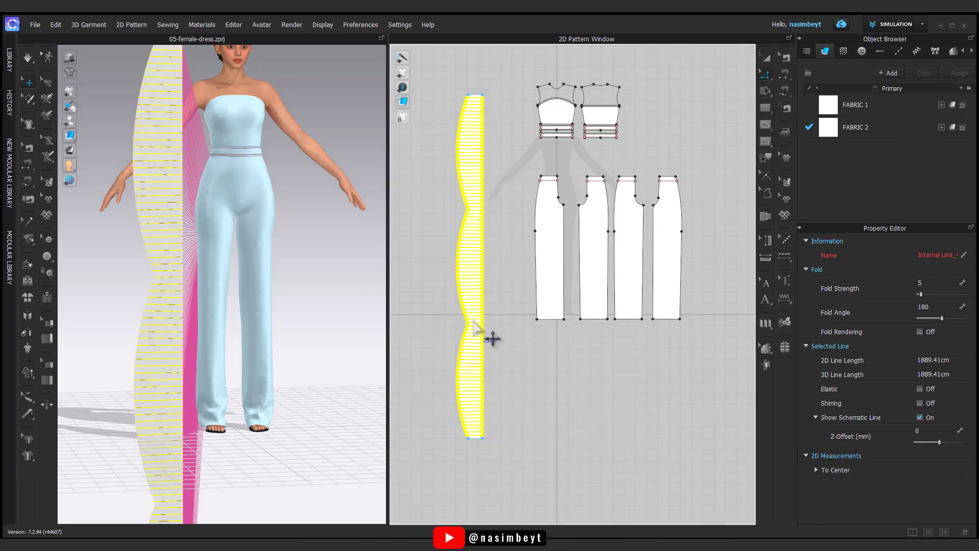
# Delete the seam joining the strip to the front leg's side edge.
pyautogui.click(785, 58)
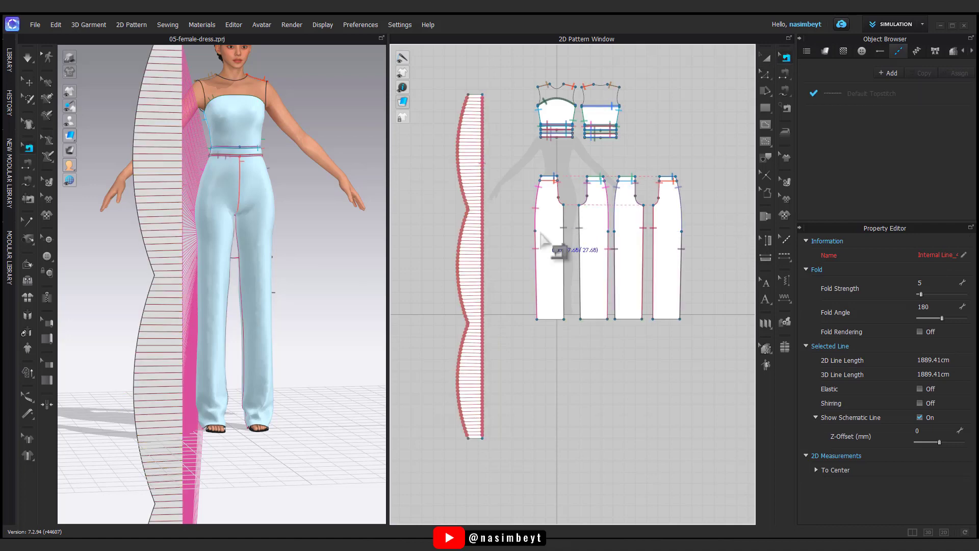
pyautogui.click(536, 243)
pyautogui.press('Delete')
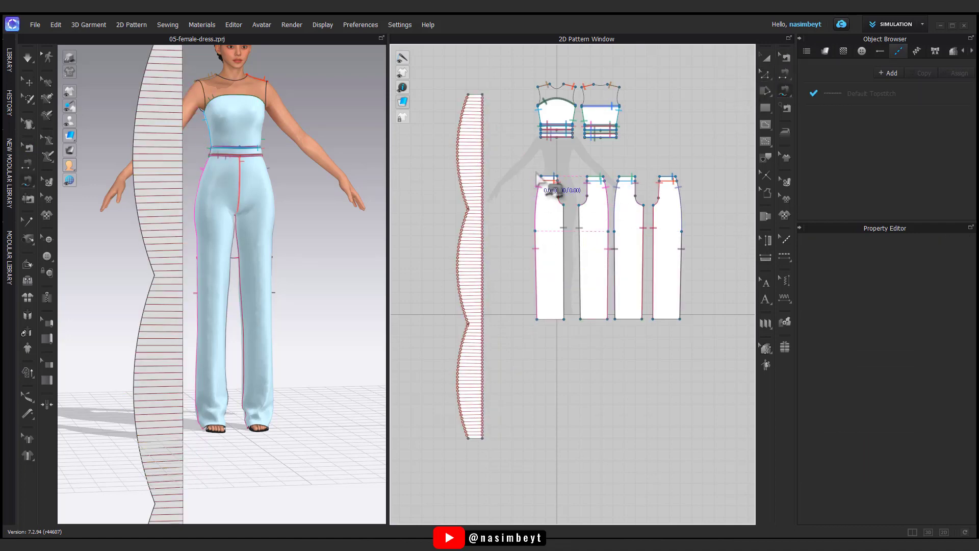
# Free-sew the front leg's side edge, from internal waist line to hem, to the strip's upper short end and full inner long edge.
pyautogui.scroll(3, 540, 184)
pyautogui.scroll(-4, 558, 192)
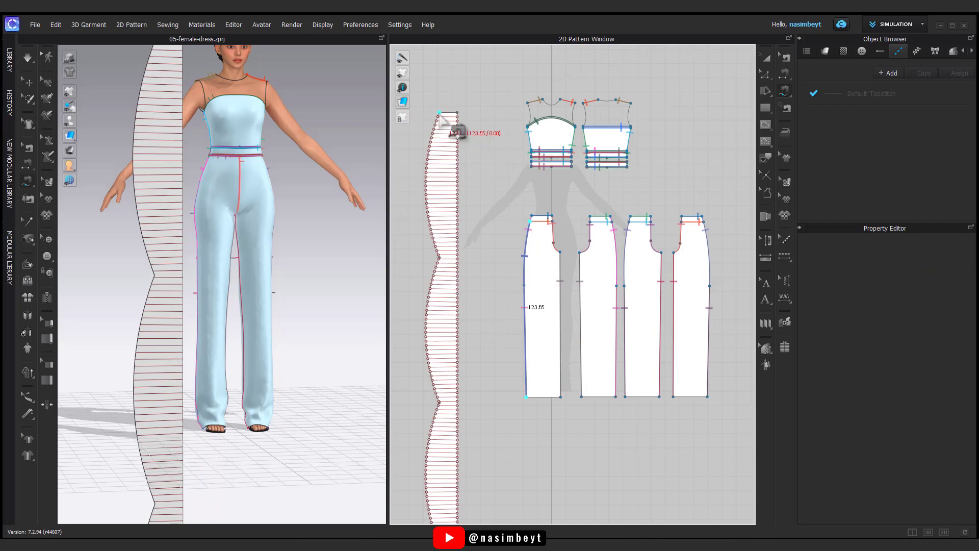
pyautogui.click(458, 112)
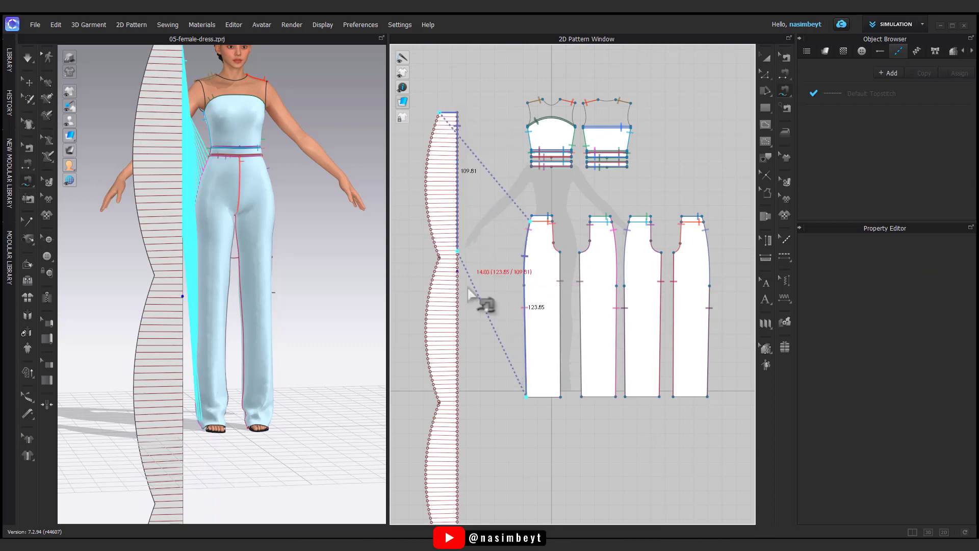
pyautogui.moveTo(461, 489); pyautogui.dragTo(475, 358, button='middle')
pyautogui.click(470, 416)
# Fold the scalloped strip into knife pleats from top to bottom, with 2 internal lines per pleat and fold angles of 0 and 360.
pyautogui.click(765, 323)
pyautogui.scroll(-3, 502, 202)
pyautogui.scroll(5, 469, 80)
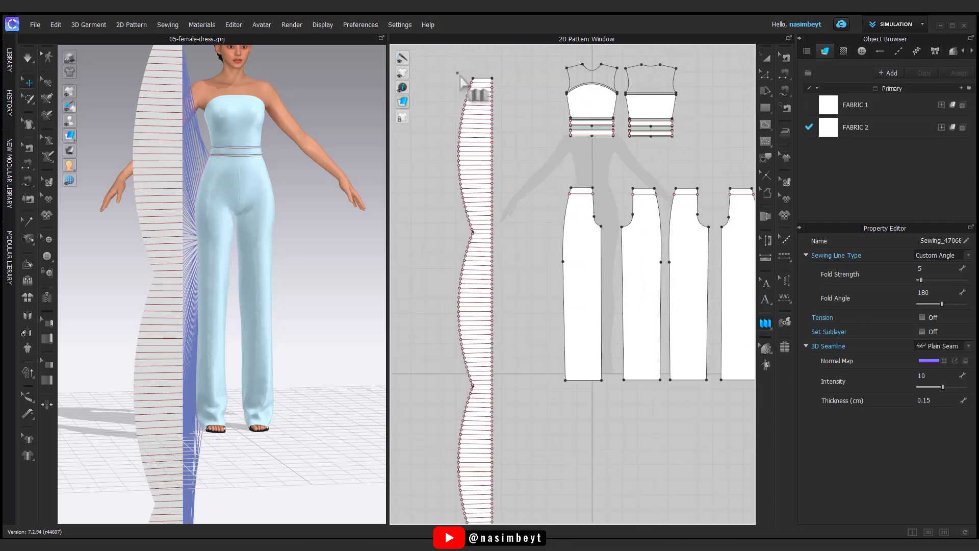
pyautogui.click(489, 82)
pyautogui.scroll(-4, 484, 140)
pyautogui.scroll(7, 486, 397)
pyautogui.doubleClick(488, 401)
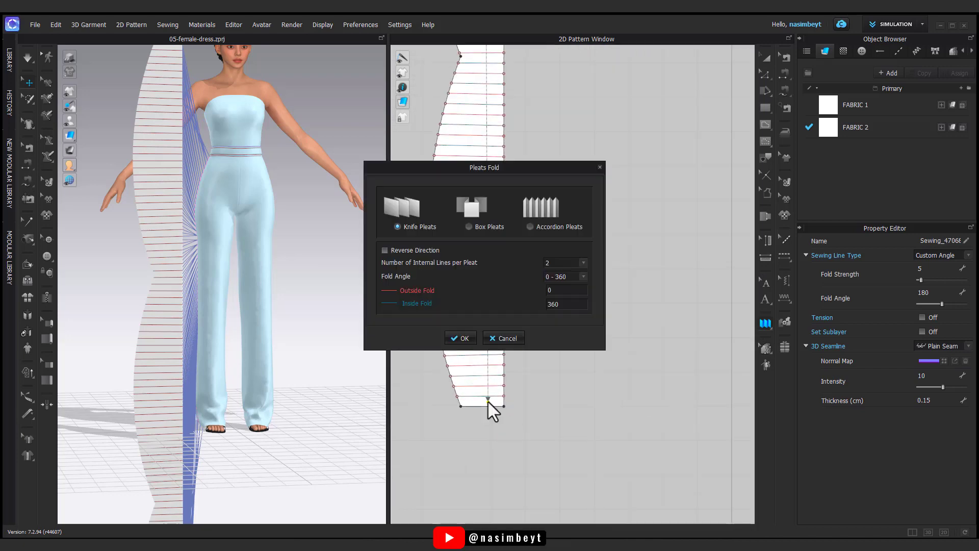
pyautogui.click(460, 338)
pyautogui.scroll(-2, 541, 365)
# Strengthen the scalloped strip, simulate it onto the leg side and pull its upper end outward to open the pleats.
pyautogui.click(496, 118)
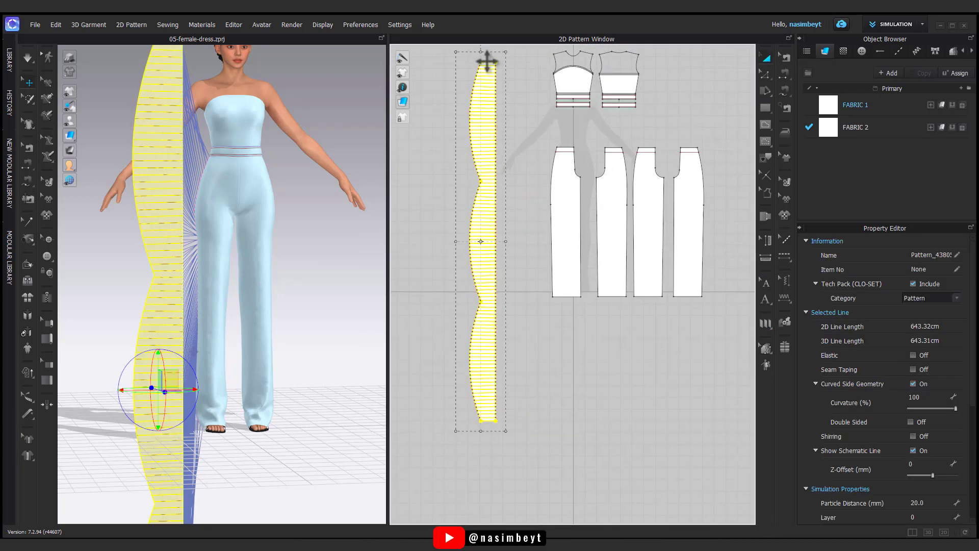
pyautogui.press('space')
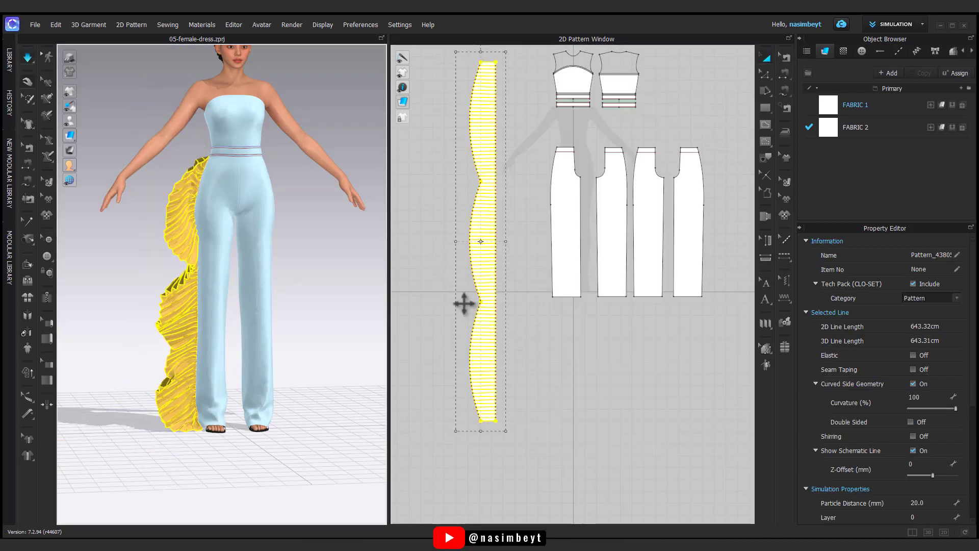
pyautogui.moveTo(186, 132); pyautogui.dragTo(163, 128)
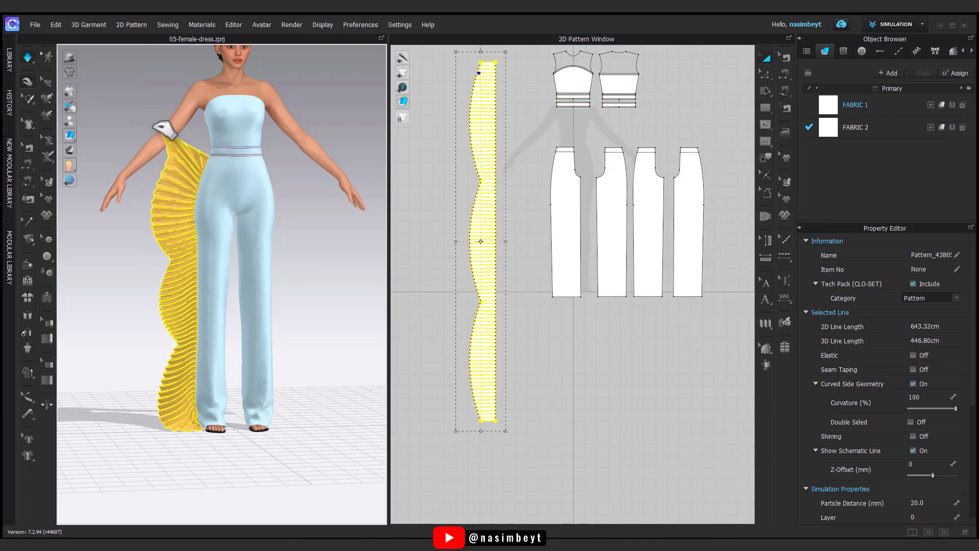
pyautogui.moveTo(251, 285); pyautogui.dragTo(278, 260, button='right')
# Narrow the scalloped strip from its outer side and re-simulate the pleats along the leg.
pyautogui.press('space')
pyautogui.moveTo(457, 242); pyautogui.dragTo(468, 243)
pyautogui.moveTo(285, 295); pyautogui.dragTo(239, 390, button='right')
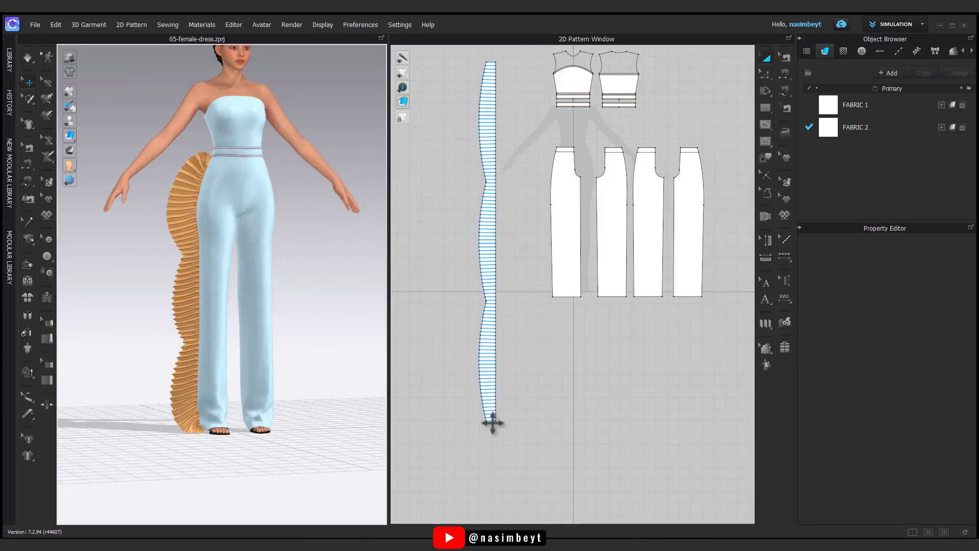
# Create a symmetric pattern with sewing from the scalloped strip and place it on the opposite side of the trouser patterns.
pyautogui.rightClick(493, 421)
pyautogui.click(495, 424)
pyautogui.rightClick(494, 416)
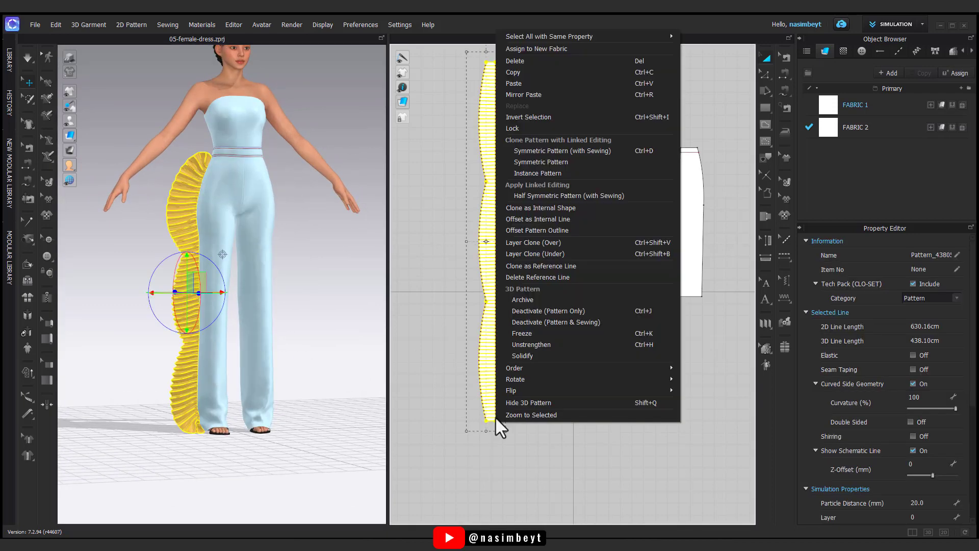
pyautogui.click(554, 152)
pyautogui.click(673, 279)
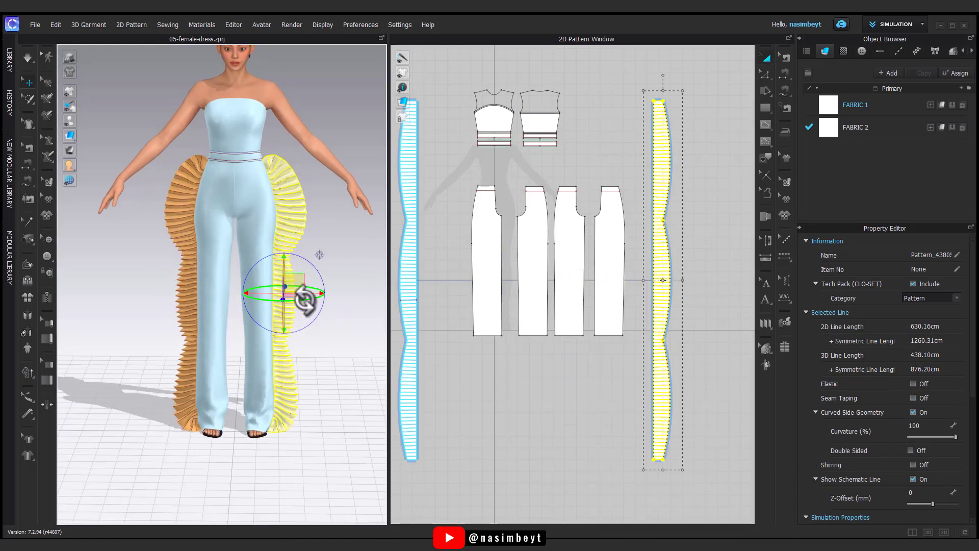
pyautogui.moveTo(315, 292); pyautogui.dragTo(290, 407, button='right')
# Free-sew the other front leg's side edge, from internal waist line to hem, to the mirrored strip's upper short end and inner long edge, and simulate.
pyautogui.click(785, 57)
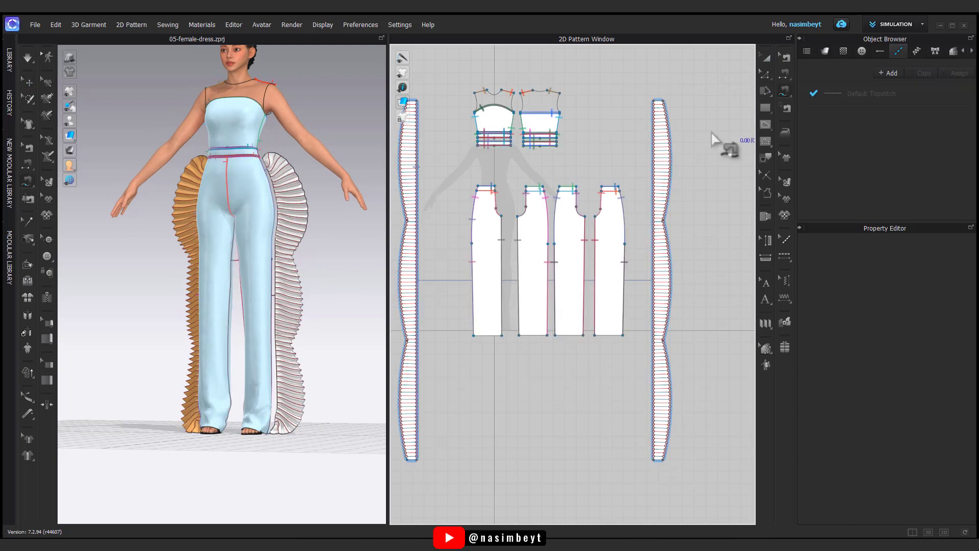
pyautogui.scroll(5, 634, 209)
pyautogui.click(607, 183)
pyautogui.scroll(-2, 606, 183)
pyautogui.moveTo(607, 183); pyautogui.dragTo(566, 130, button='middle')
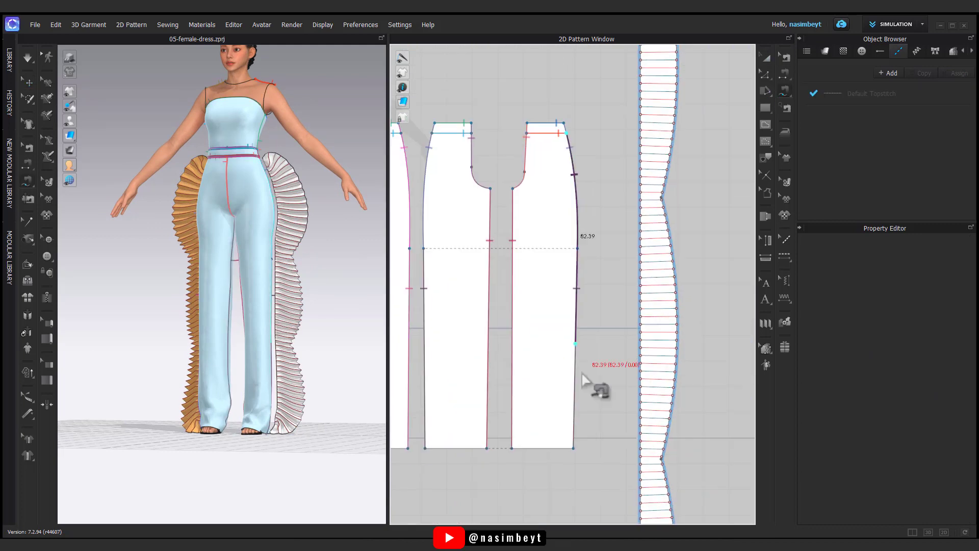
pyautogui.click(576, 447)
pyautogui.scroll(-3, 575, 447)
pyautogui.moveTo(575, 448); pyautogui.dragTo(559, 424, button='middle')
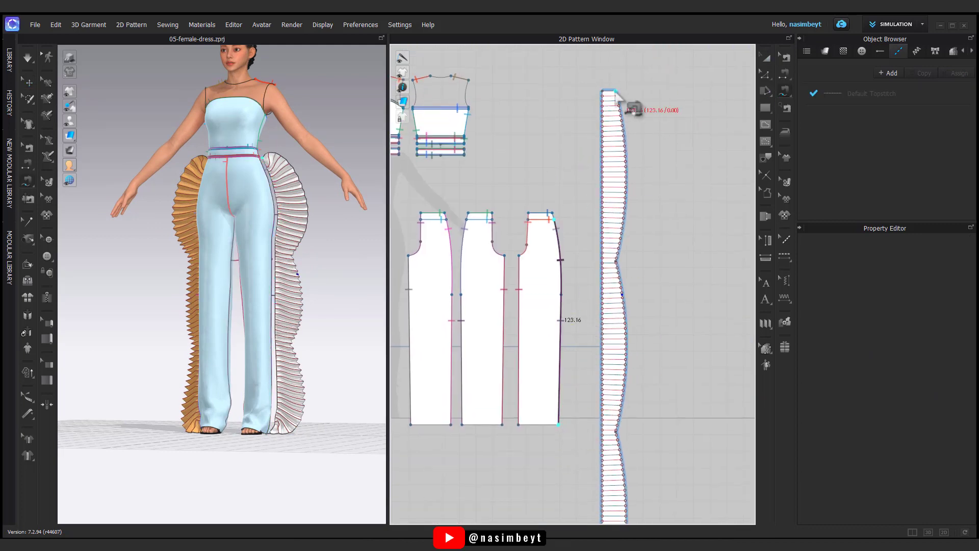
pyautogui.click(615, 91)
pyautogui.moveTo(610, 324); pyautogui.dragTo(593, 166, button='middle')
pyautogui.click(599, 445)
pyautogui.click(764, 58)
pyautogui.press('space')
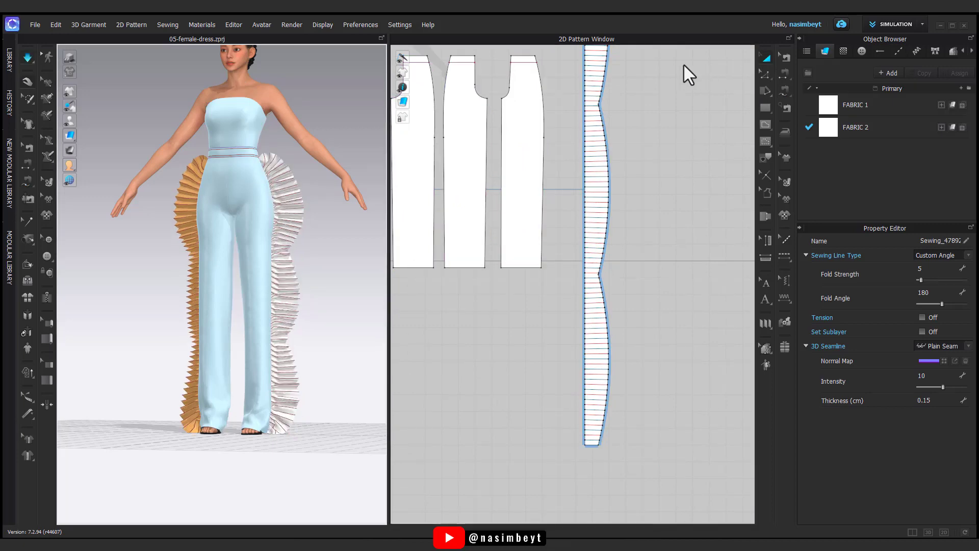
# Strengthen the mirrored scalloped strip and simulate its pleats along the leg side.
pyautogui.scroll(-5, 579, 284)
pyautogui.rightClick(610, 130)
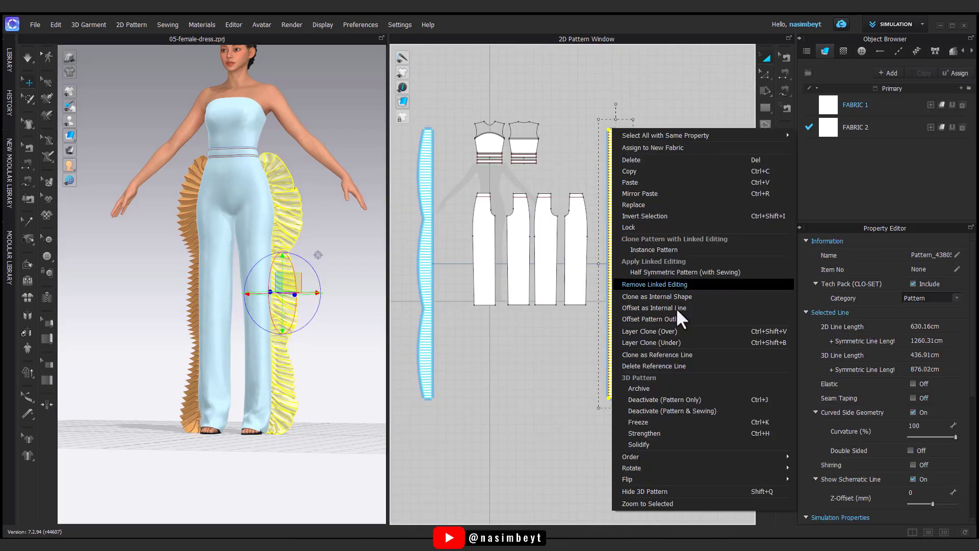
pyautogui.click(663, 433)
pyautogui.click(542, 431)
pyautogui.press('space')
pyautogui.moveTo(271, 376); pyautogui.dragTo(272, 402, button='right')
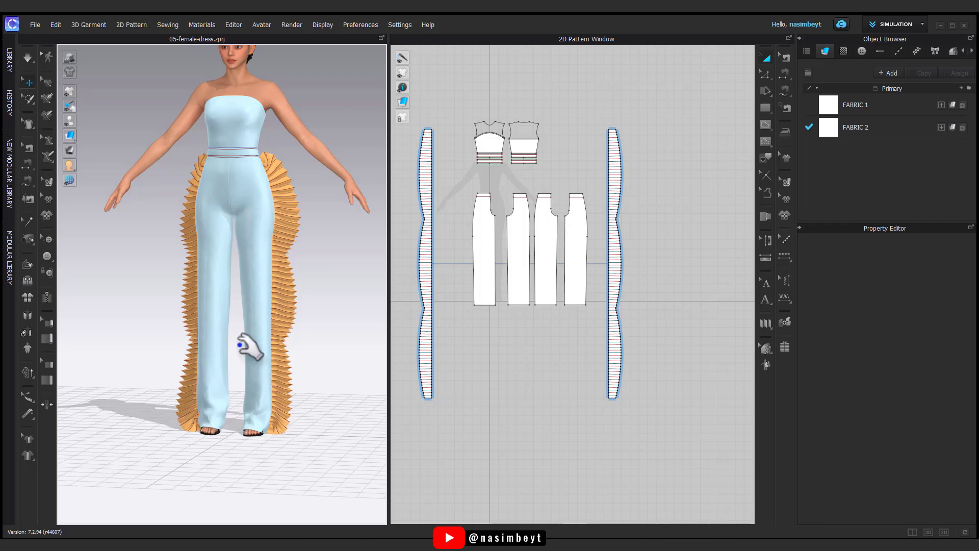
pyautogui.moveTo(331, 374)
pyautogui.mouseDown(button='right')
pyautogui.moveTo(324, 415)
pyautogui.moveTo(328, 361)
pyautogui.moveTo(313, 382)
pyautogui.mouseUp(button='right')
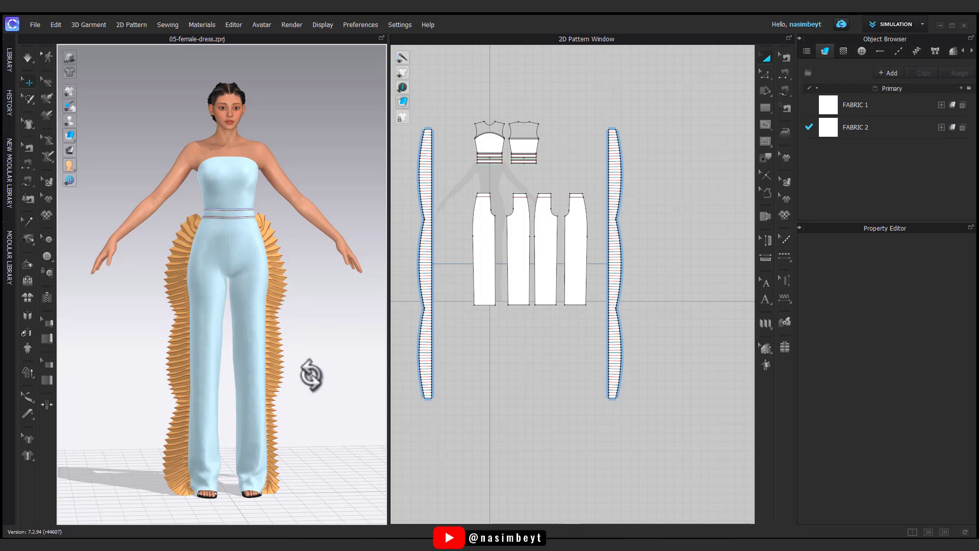
# Draw a long rectangle about 143 by 19.3 cm above the bodice patterns and assign FABRIC 1 to it.
pyautogui.moveTo(517, 267); pyautogui.dragTo(524, 342, button='middle')
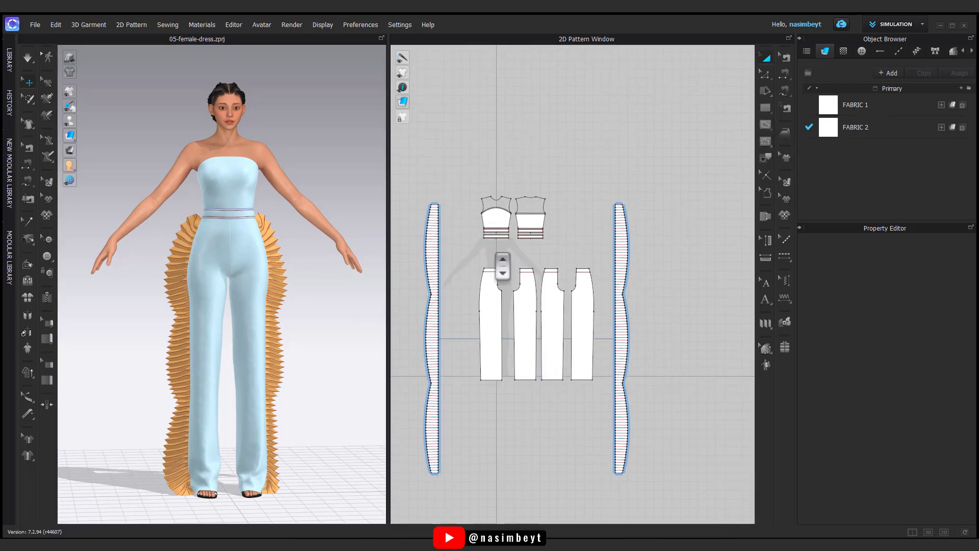
pyautogui.scroll(4, 502, 266)
pyautogui.click(765, 108)
pyautogui.scroll(-1, 494, 274)
pyautogui.moveTo(479, 195); pyautogui.dragTo(478, 146, button='middle')
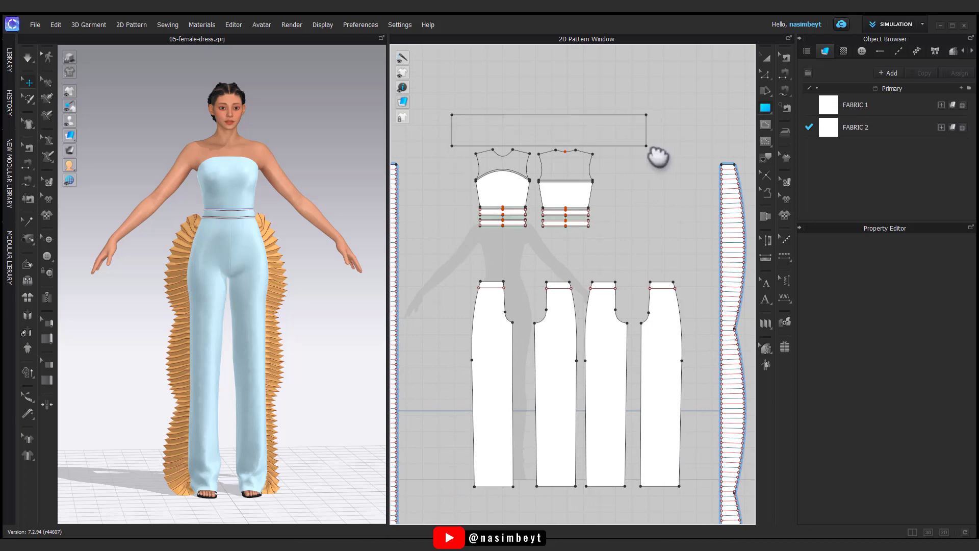
pyautogui.moveTo(666, 146); pyautogui.dragTo(682, 146)
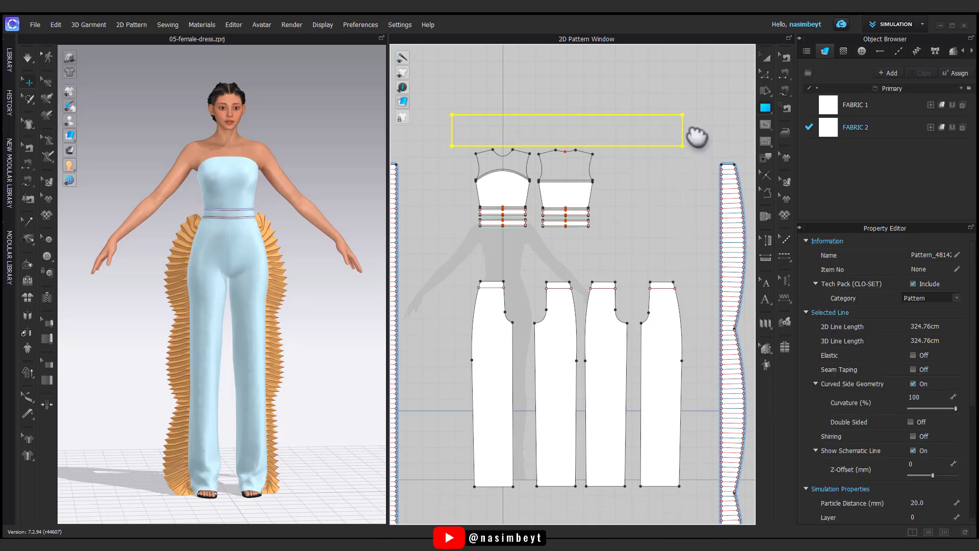
pyautogui.click(952, 105)
# Distribute 50 internal lines between the rectangle's two short edges.
pyautogui.click(767, 59)
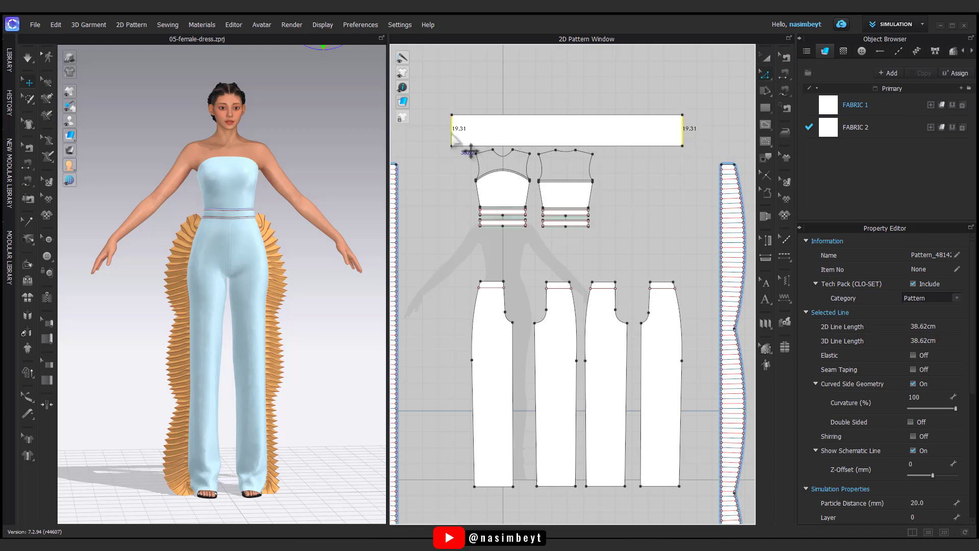
pyautogui.rightClick(451, 133)
pyautogui.click(515, 221)
pyautogui.write('50')
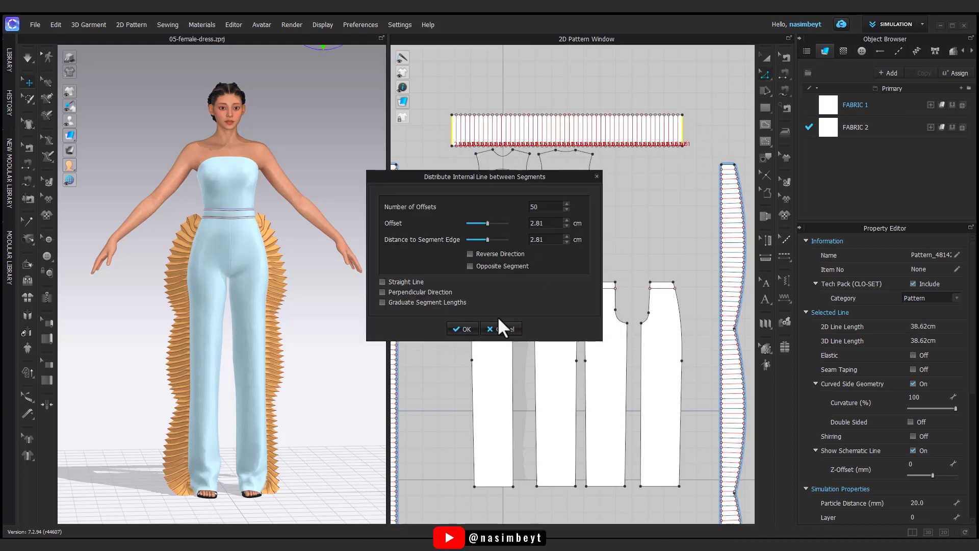
pyautogui.click(461, 328)
# Position the lined rectangle horizontally in front of the avatar's lower torso, roughly centred on the body.
pyautogui.click(785, 91)
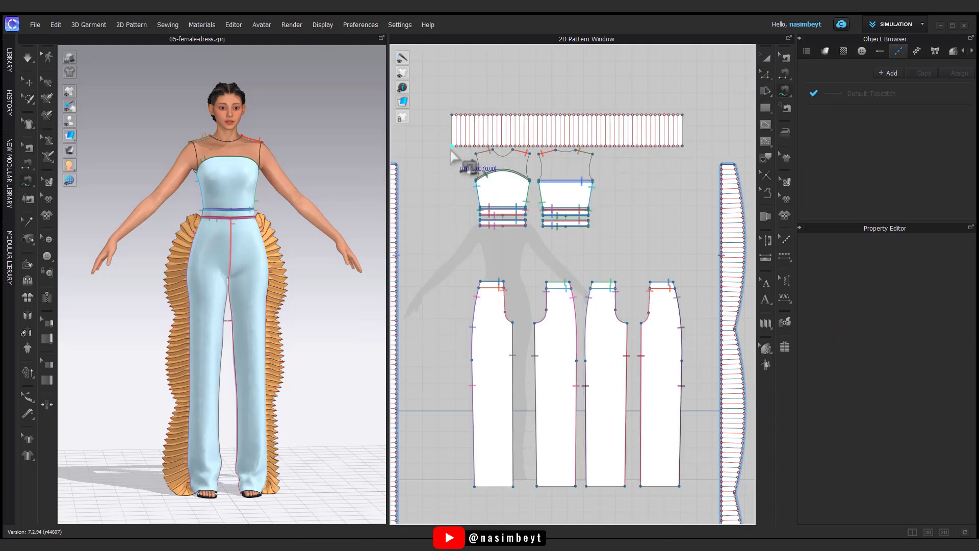
pyautogui.click(769, 61)
pyautogui.click(601, 128)
pyautogui.scroll(-4, 224, 226)
pyautogui.moveTo(301, 100); pyautogui.dragTo(287, 255)
pyautogui.scroll(2, 287, 262)
pyautogui.moveTo(287, 263); pyautogui.dragTo(295, 312, button='right')
pyautogui.moveTo(351, 244); pyautogui.dragTo(315, 220)
pyautogui.moveTo(327, 278); pyautogui.dragTo(313, 243, button='right')
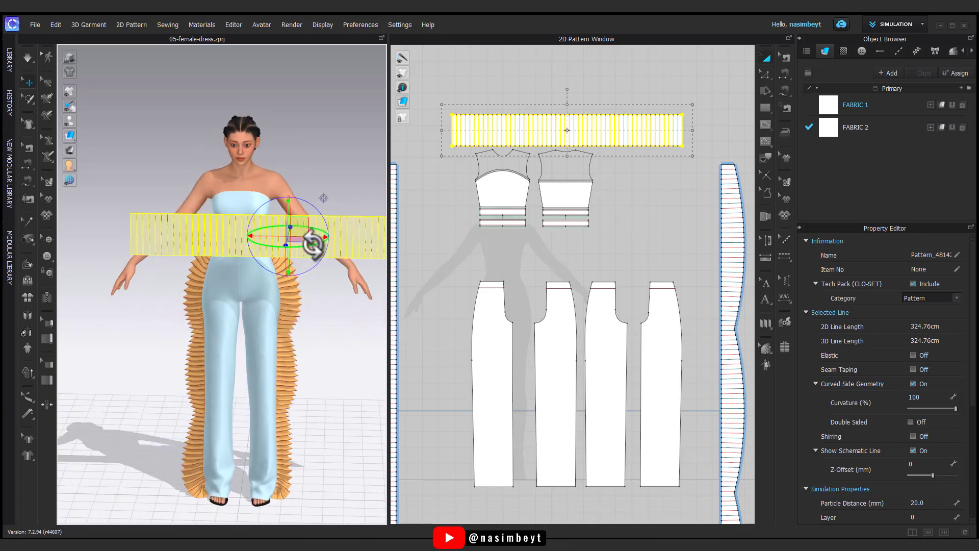
pyautogui.moveTo(323, 240); pyautogui.dragTo(293, 240)
pyautogui.moveTo(323, 320); pyautogui.dragTo(374, 292, button='right')
pyautogui.click(624, 193)
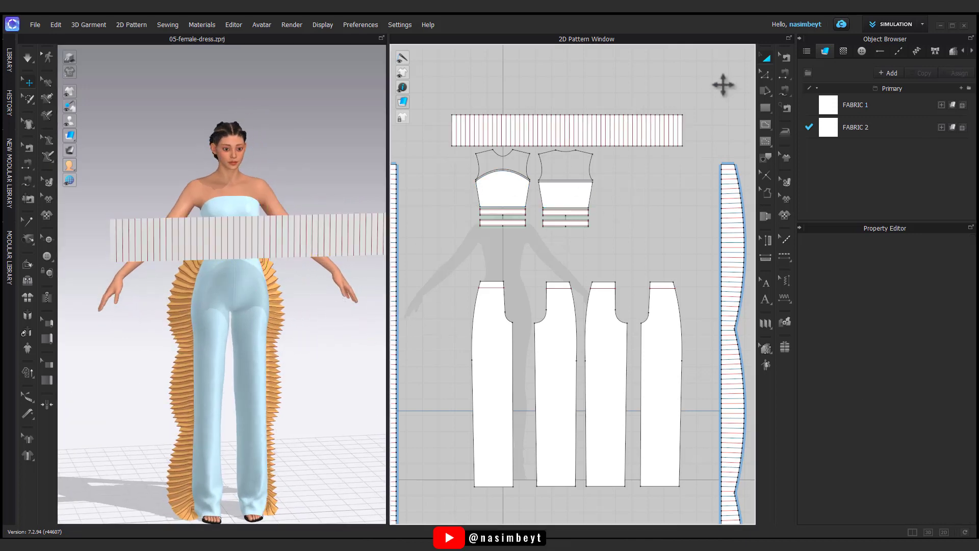
# Split the back bodice's lower edge into two equal halves at 50%.
pyautogui.click(782, 132)
pyautogui.scroll(4, 571, 198)
pyautogui.rightClick(580, 199)
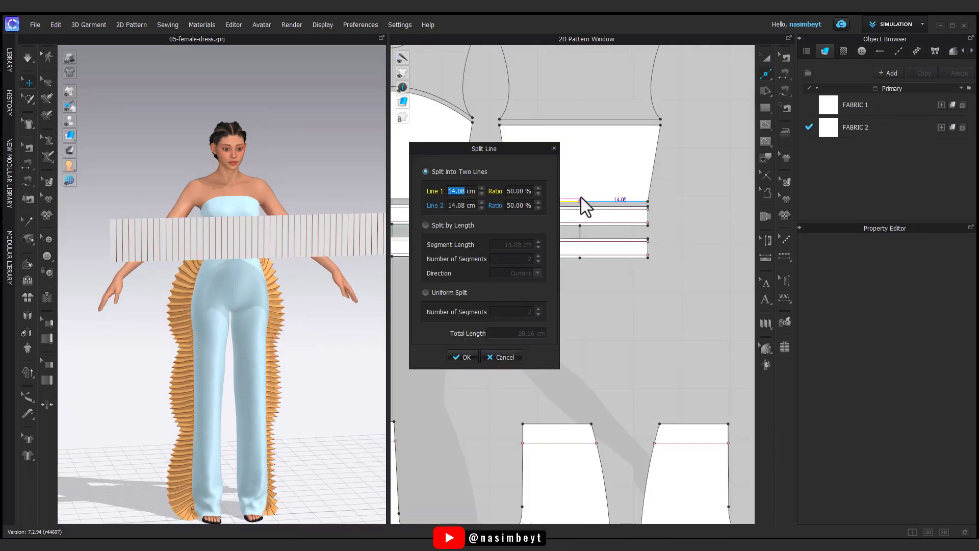
pyautogui.press('Escape')
pyautogui.rightClick(580, 200)
pyautogui.click(456, 356)
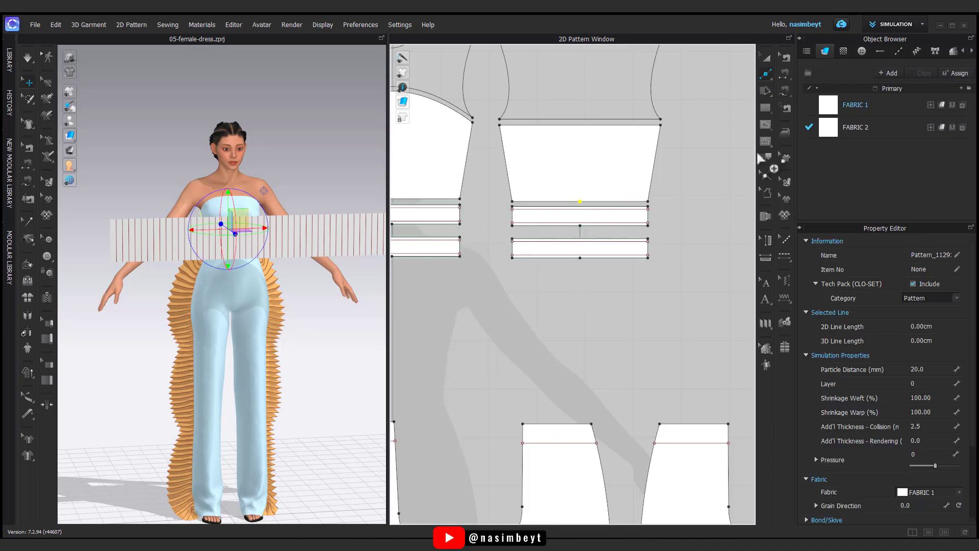
# Free-sew the rectangle's full lower edge to the bodice's lower edge, covering one back half, the whole front and the other back half.
pyautogui.click(785, 91)
pyautogui.scroll(-5, 599, 262)
pyautogui.moveTo(602, 261); pyautogui.dragTo(588, 315, button='middle')
pyautogui.click(485, 247)
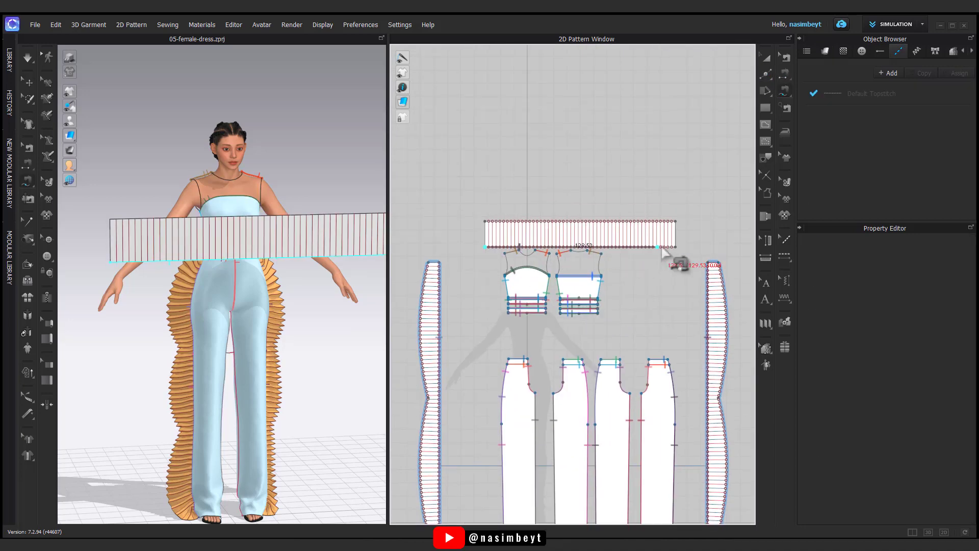
pyautogui.click(675, 248)
pyautogui.moveTo(285, 313); pyautogui.dragTo(433, 323, button='right')
pyautogui.scroll(5, 593, 300)
pyautogui.keyDown('shift'); pyautogui.click(551, 294); pyautogui.keyUp('shift')
pyautogui.keyDown('shift'); pyautogui.click(606, 295); pyautogui.keyUp('shift')
pyautogui.moveTo(527, 336); pyautogui.dragTo(600, 330, button='middle')
pyautogui.keyDown('shift'); pyautogui.click(411, 287); pyautogui.keyUp('shift')
pyautogui.keyDown('shift'); pyautogui.click(622, 289); pyautogui.keyUp('shift')
pyautogui.scroll(-3, 341, 356)
pyautogui.moveTo(341, 356); pyautogui.dragTo(234, 341, button='right')
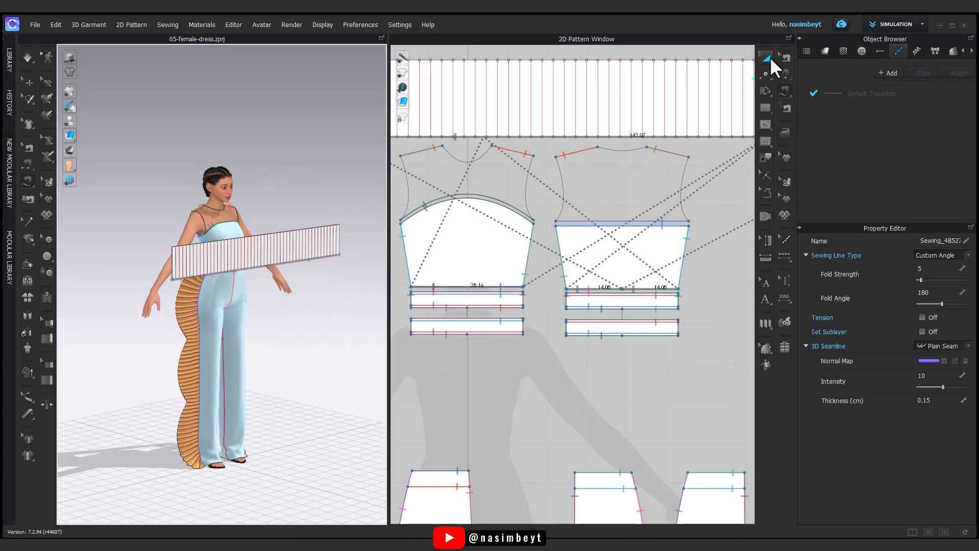
# Freeze both scalloped leg strips.
pyautogui.click(769, 59)
pyautogui.scroll(-9, 627, 279)
pyautogui.click(651, 259)
pyautogui.keyDown('shift'); pyautogui.click(526, 261); pyautogui.keyUp('shift')
pyautogui.rightClick(525, 263)
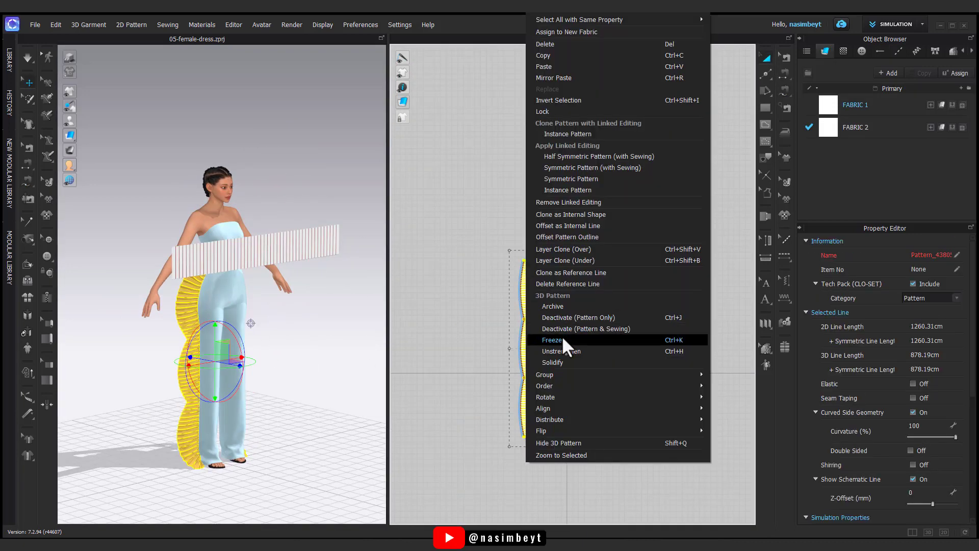
pyautogui.click(563, 340)
# Strengthen the lined rectangle in front of the bodice.
pyautogui.moveTo(699, 217); pyautogui.dragTo(544, 261)
pyautogui.rightClick(565, 249)
pyautogui.click(597, 317)
pyautogui.click(595, 435)
pyautogui.moveTo(287, 265); pyautogui.dragTo(236, 260, button='right')
# Duplicate FABRIC 1, adjust the copy's material properties, and assign FABRIC 1 Copy 1 to the lined rectangle.
pyautogui.click(867, 104)
pyautogui.click(919, 74)
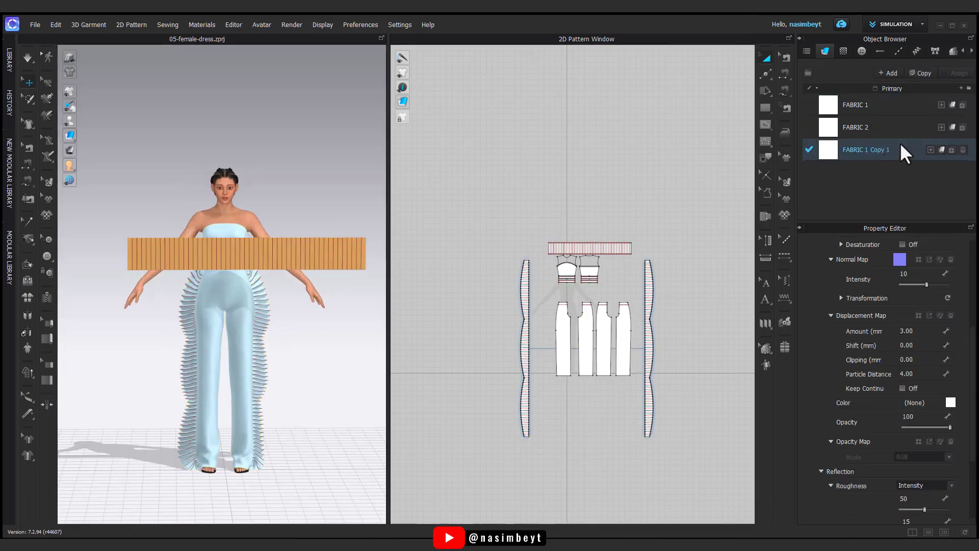
pyautogui.scroll(-4, 888, 338)
pyautogui.click(898, 487)
pyautogui.click(887, 431)
pyautogui.moveTo(651, 212); pyautogui.dragTo(541, 261)
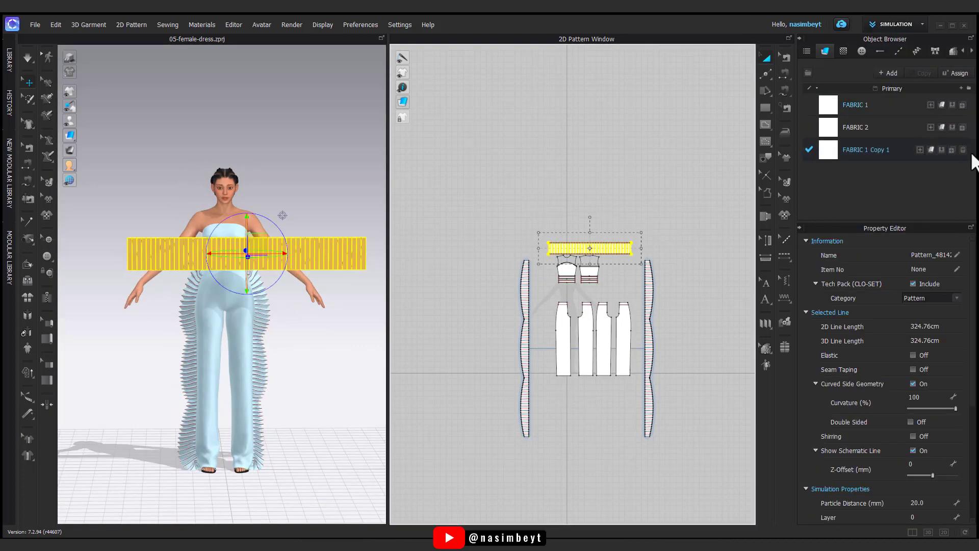
pyautogui.click(942, 150)
pyautogui.click(522, 164)
pyautogui.press('space')
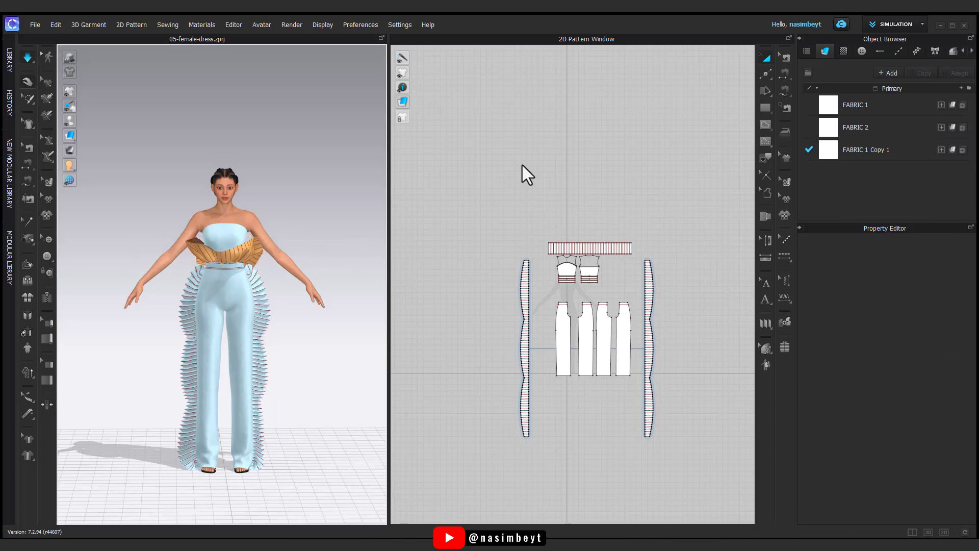
pyautogui.press('space')
pyautogui.hotkey('ctrl', 'z')
# Fold the lined rectangle into knife pleats along its full length, with 2 internal lines per pleat and fold angles of 0 and 360.
pyautogui.scroll(5, 665, 225)
pyautogui.click(766, 323)
pyautogui.scroll(2, 602, 236)
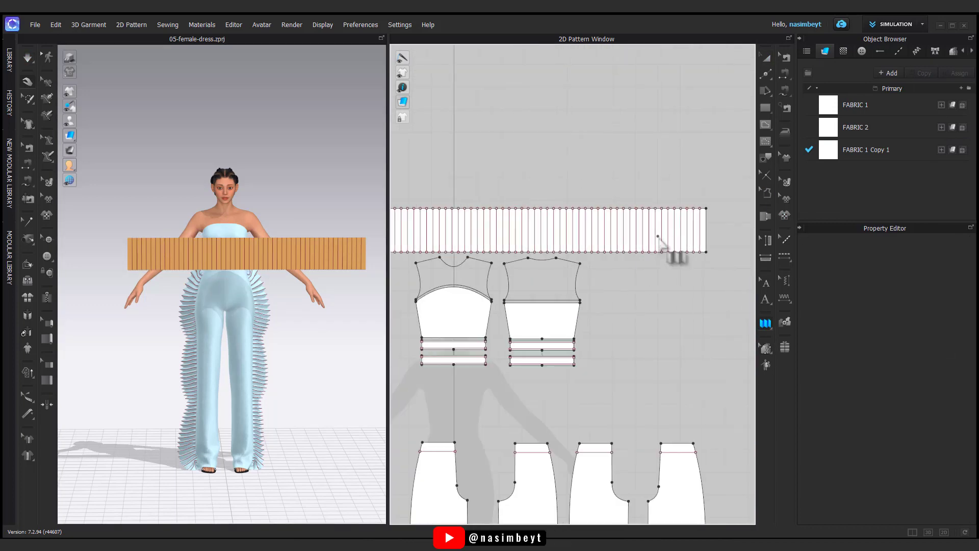
pyautogui.click(704, 232)
pyautogui.doubleClick(415, 221)
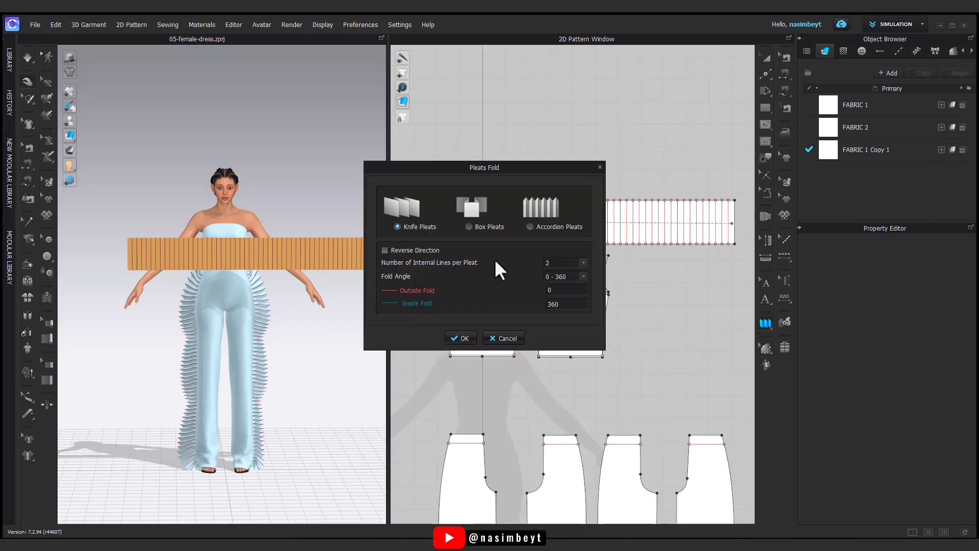
pyautogui.click(460, 339)
pyautogui.click(786, 57)
pyautogui.click(685, 244)
pyautogui.click(765, 55)
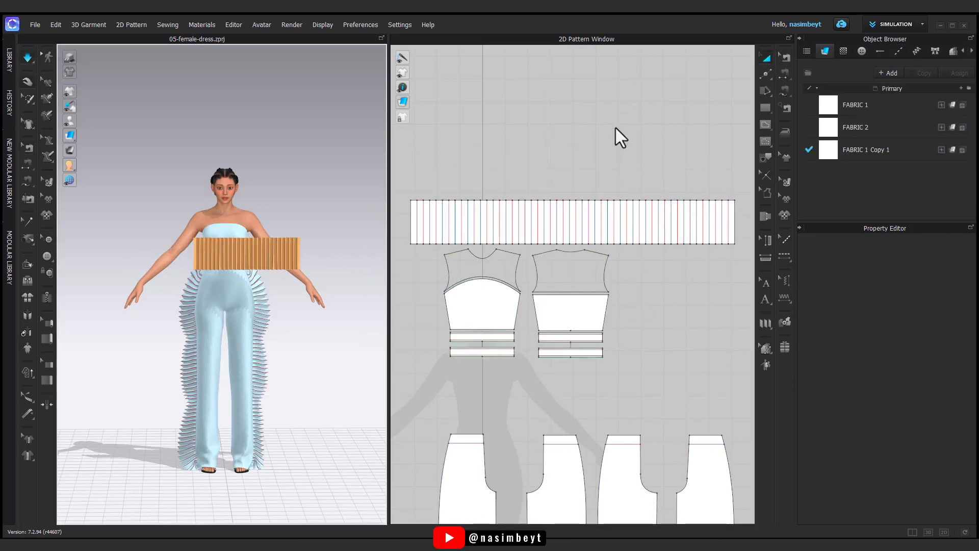
# Sew the pleated strip's two short ends together and simulate it around the bodice.
pyautogui.moveTo(319, 305); pyautogui.dragTo(164, 265, button='right')
pyautogui.click(784, 74)
pyautogui.click(735, 214)
pyautogui.click(411, 220)
pyautogui.press('space')
pyautogui.scroll(4, 164, 265)
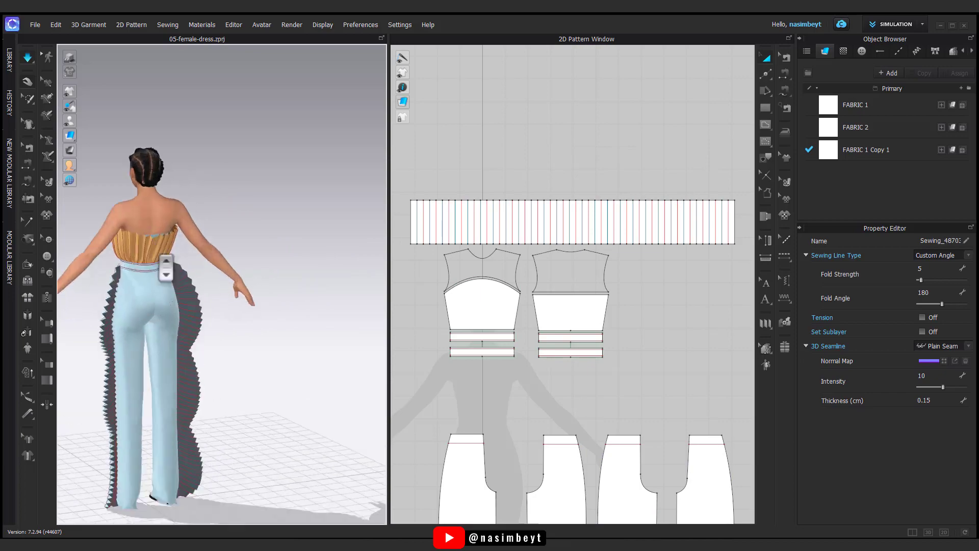
pyautogui.moveTo(321, 276); pyautogui.dragTo(133, 247, button='right')
# Unstrengthen the pleated bodice strip and return to the front view of the garment.
pyautogui.rightClick(732, 220)
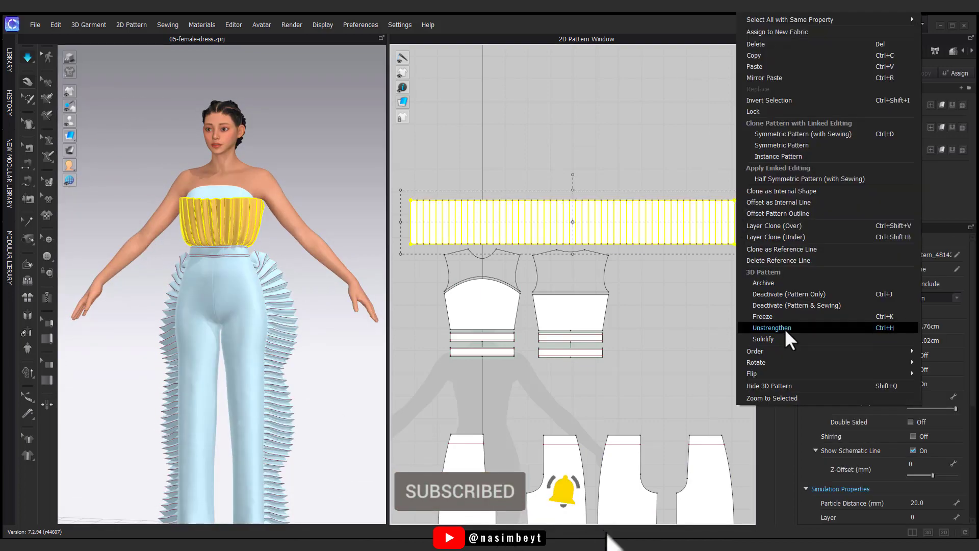
pyautogui.click(785, 328)
pyautogui.moveTo(309, 271); pyautogui.dragTo(291, 326, button='right')
pyautogui.press('n')
pyautogui.press('2')
pyautogui.click(825, 51)
pyautogui.press('a')
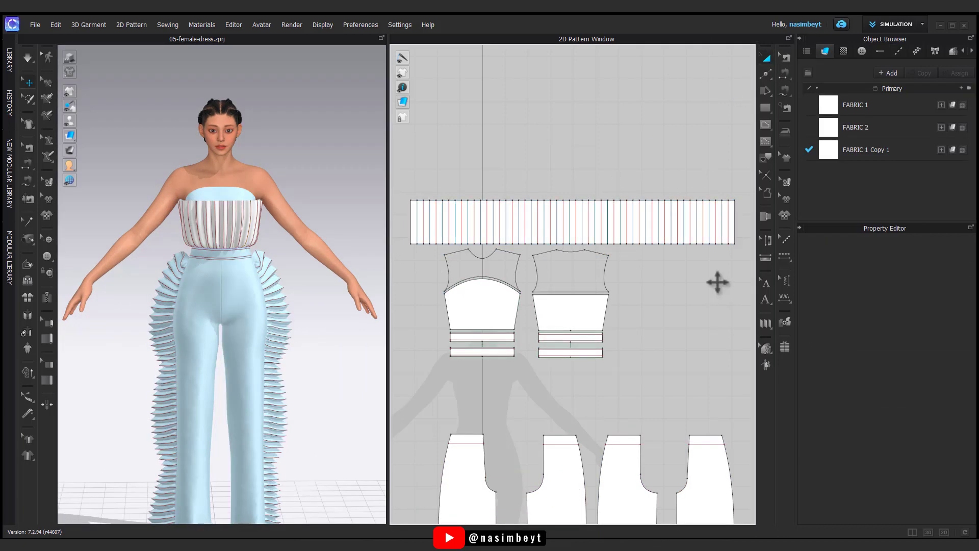
# Stretch the pleated bodice strip taller from its upper edge in two passes and simulate the new height.
pyautogui.click(632, 219)
pyautogui.moveTo(573, 197); pyautogui.dragTo(575, 175)
pyautogui.press('space')
pyautogui.moveTo(309, 275); pyautogui.dragTo(375, 224, button='right')
pyautogui.press('space')
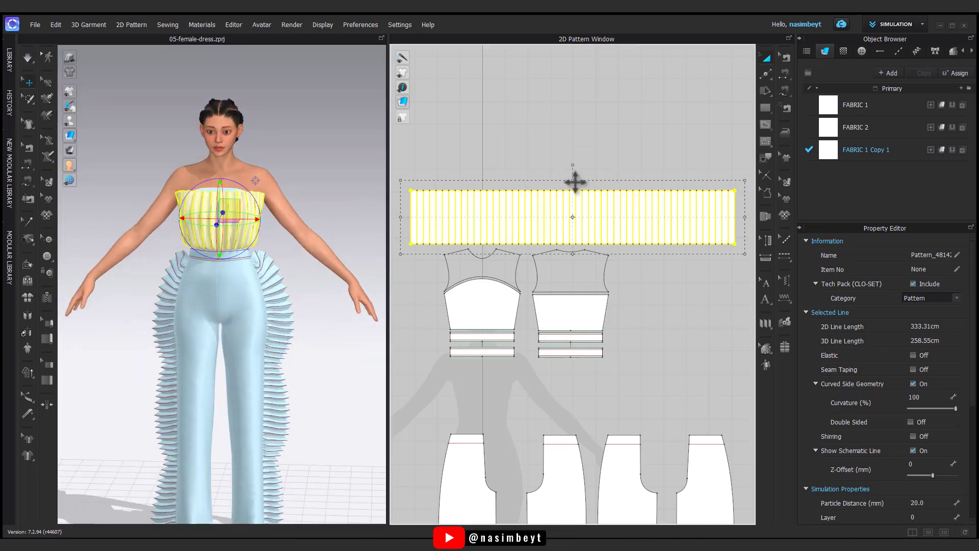
pyautogui.moveTo(573, 180); pyautogui.dragTo(573, 177)
pyautogui.moveTo(306, 267); pyautogui.dragTo(245, 284, button='right')
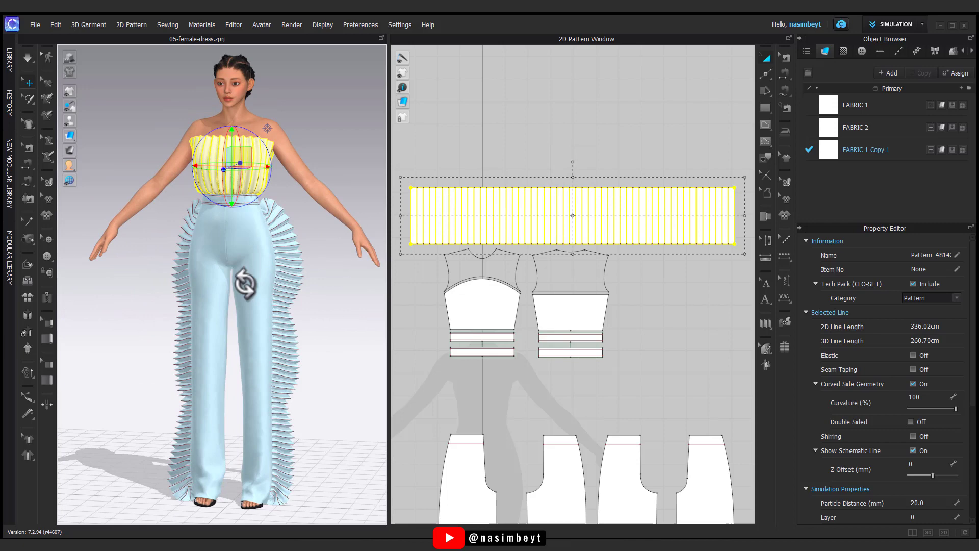
# Layer-clone the pleated bodice strip over itself and place the copy directly above the original pattern.
pyautogui.click(326, 229)
pyautogui.rightClick(414, 197)
pyautogui.click(326, 230)
pyautogui.moveTo(326, 230)
pyautogui.mouseDown(button='right')
pyautogui.moveTo(88, 263)
pyautogui.moveTo(158, 249)
pyautogui.mouseUp(button='right')
pyautogui.rightClick(412, 193)
pyautogui.click(447, 224)
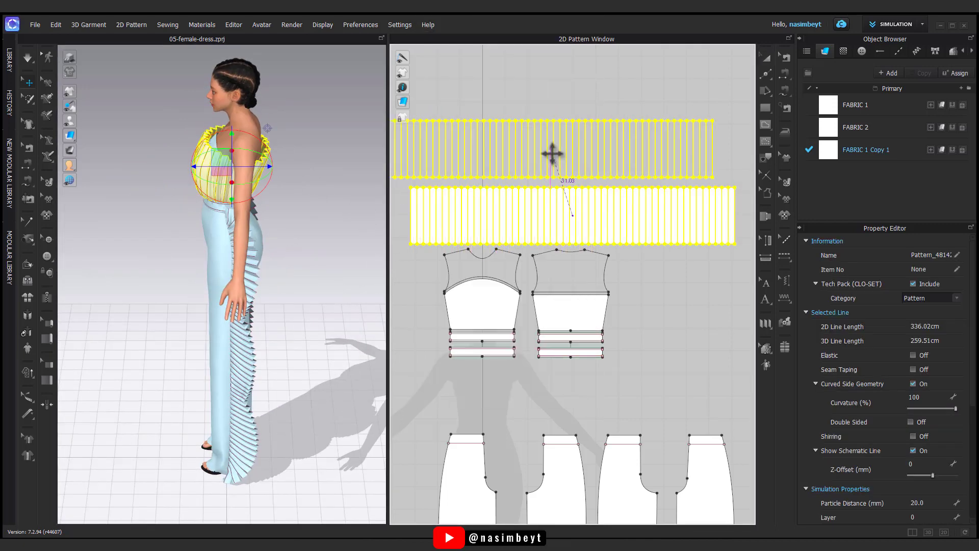
pyautogui.click(570, 150)
pyautogui.rightClick(216, 133)
pyautogui.click(291, 248)
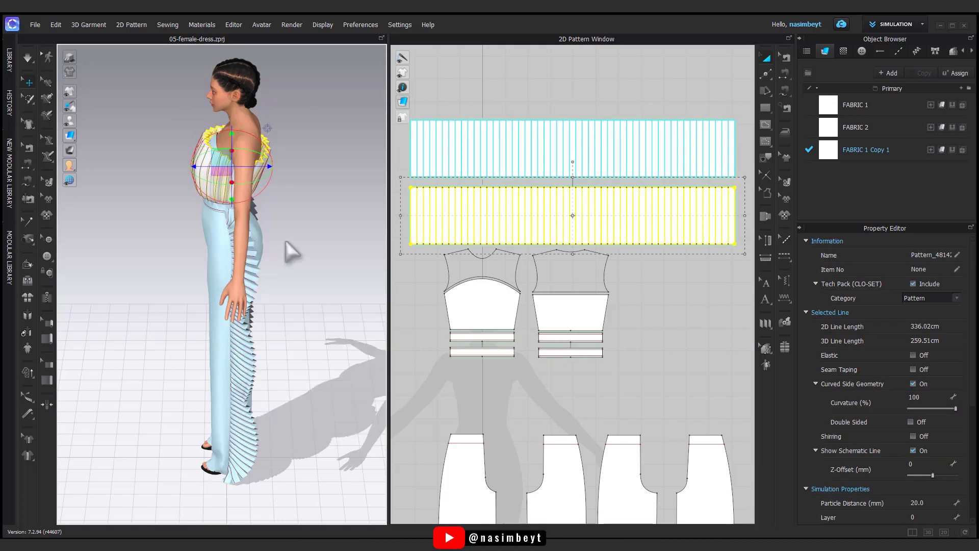
# Simulate the two layered pleated bodice strips and return to a full front view of the garment.
pyautogui.click(292, 251)
pyautogui.moveTo(290, 245); pyautogui.dragTo(306, 212, button='right')
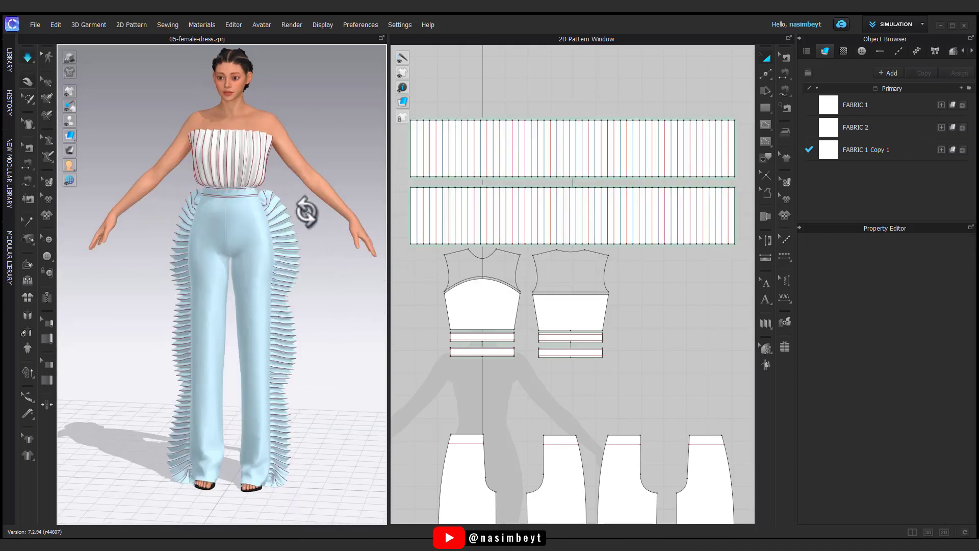
pyautogui.scroll(3, 229, 226)
pyautogui.click(83, 135)
pyautogui.moveTo(163, 188)
pyautogui.mouseDown(button='right')
pyautogui.moveTo(245, 219)
pyautogui.moveTo(176, 186)
pyautogui.mouseUp(button='right')
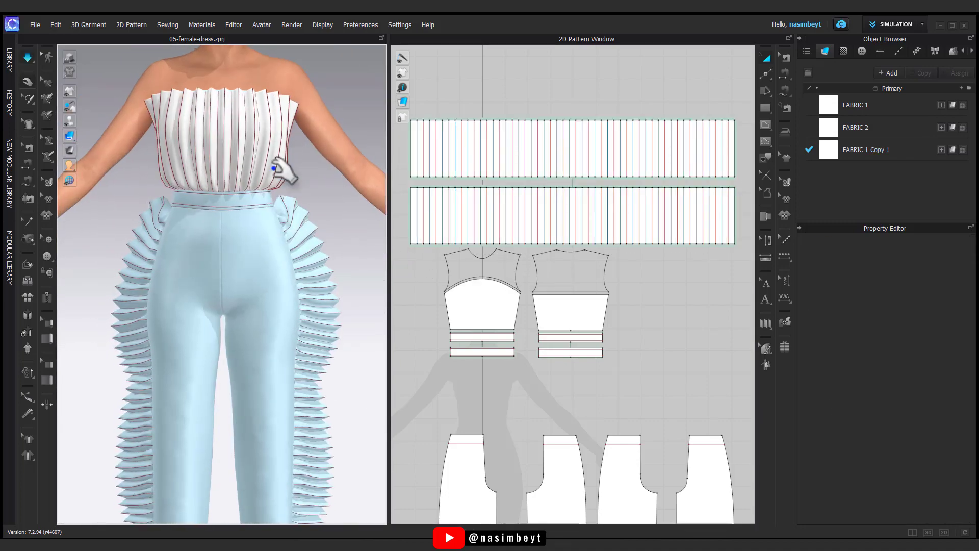
pyautogui.press('space')
pyautogui.scroll(-2, 328, 172)
pyautogui.moveTo(327, 172); pyautogui.dragTo(282, 241, button='right')
pyautogui.scroll(-2, 282, 241)
pyautogui.moveTo(237, 262); pyautogui.dragTo(245, 206, button='middle')
# Unfreeze the pleated leg strips on both sides of the trousers.
pyautogui.click(276, 223)
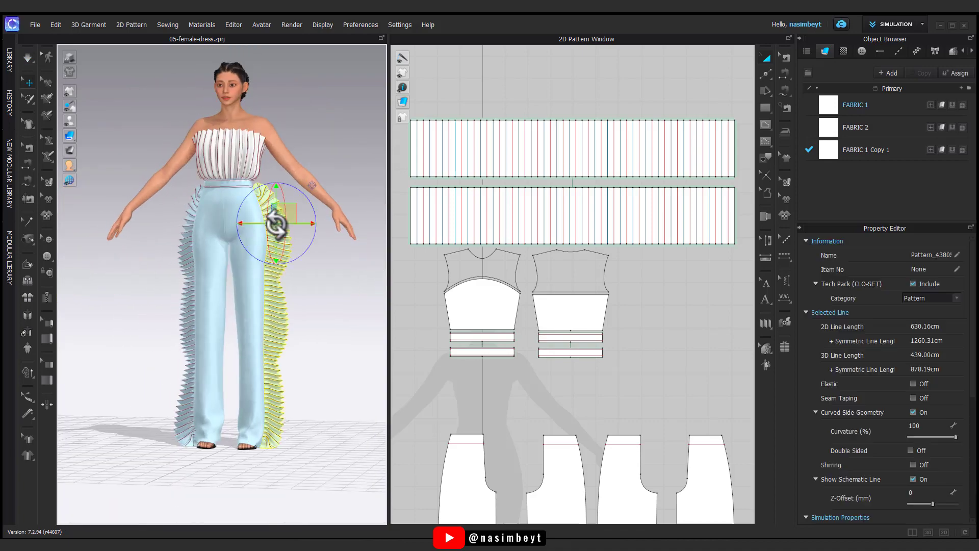
pyautogui.keyDown('shift'); pyautogui.click(188, 222); pyautogui.keyUp('shift')
pyautogui.rightClick(188, 223)
pyautogui.click(232, 299)
# Layer-clone the left pleated leg strip and place the copy directly beside its outer side.
pyautogui.scroll(-5, 505, 340)
pyautogui.moveTo(512, 352); pyautogui.dragTo(528, 215, button='middle')
pyautogui.click(469, 265)
pyautogui.click(442, 173)
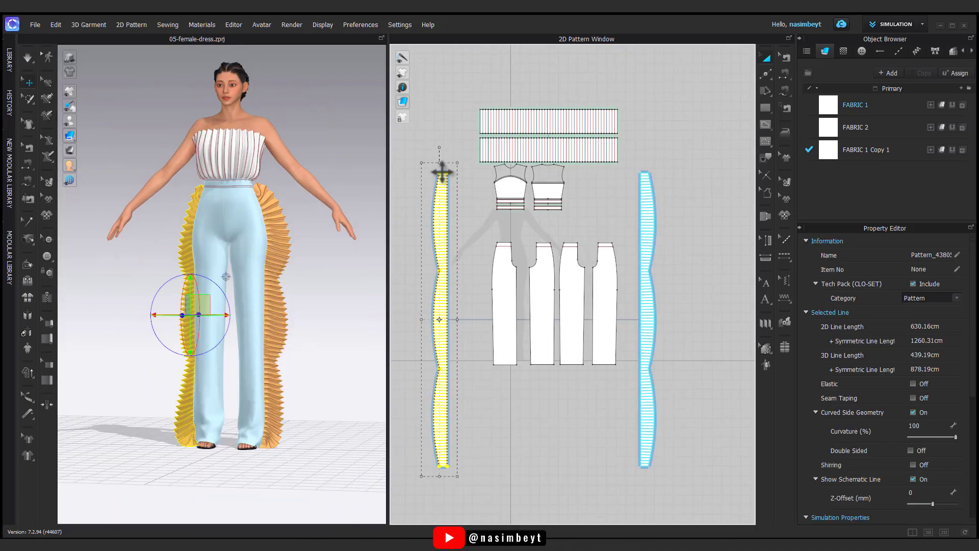
pyautogui.rightClick(441, 172)
pyautogui.click(485, 372)
pyautogui.moveTo(425, 323); pyautogui.dragTo(472, 303, button='middle')
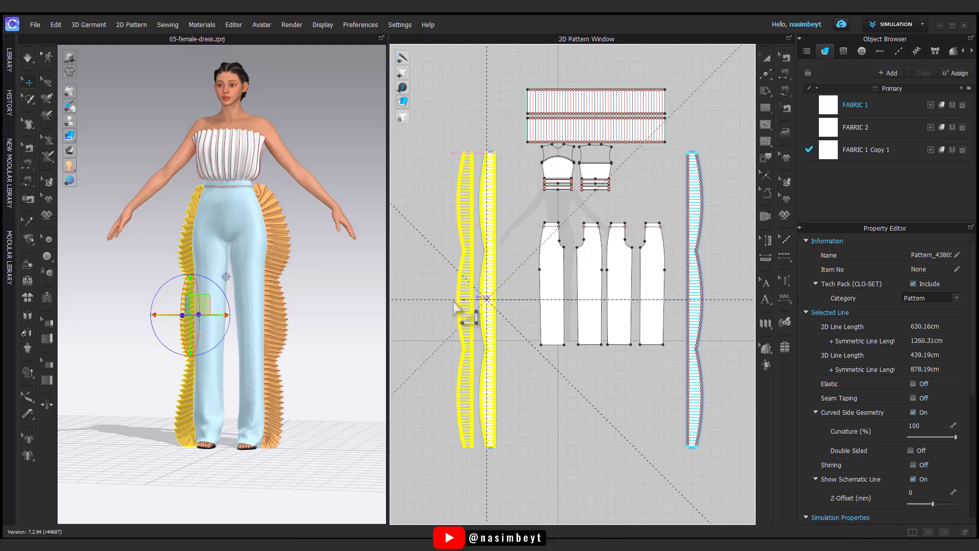
pyautogui.click(465, 307)
# Layer-clone the right pleated leg strip and place the copy directly beside its outer side.
pyautogui.moveTo(202, 324); pyautogui.dragTo(394, 328, button='right')
pyautogui.click(685, 197)
pyautogui.click(695, 153)
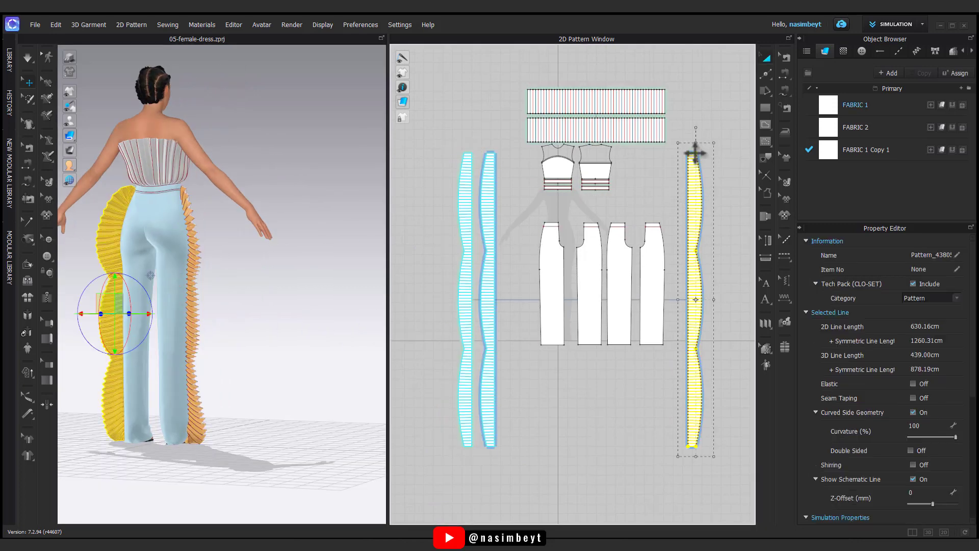
pyautogui.rightClick(695, 153)
pyautogui.click(735, 356)
pyautogui.click(657, 289)
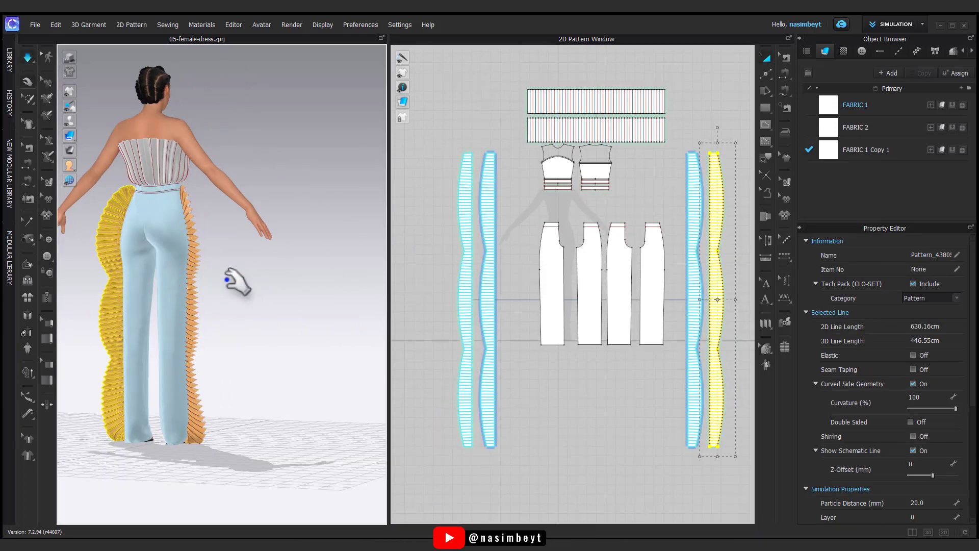
# Clear the strengthening from all patterns of the garment.
pyautogui.scroll(-3, 551, 429)
pyautogui.hotkey('ctrl', 'a')
pyautogui.rightClick(619, 262)
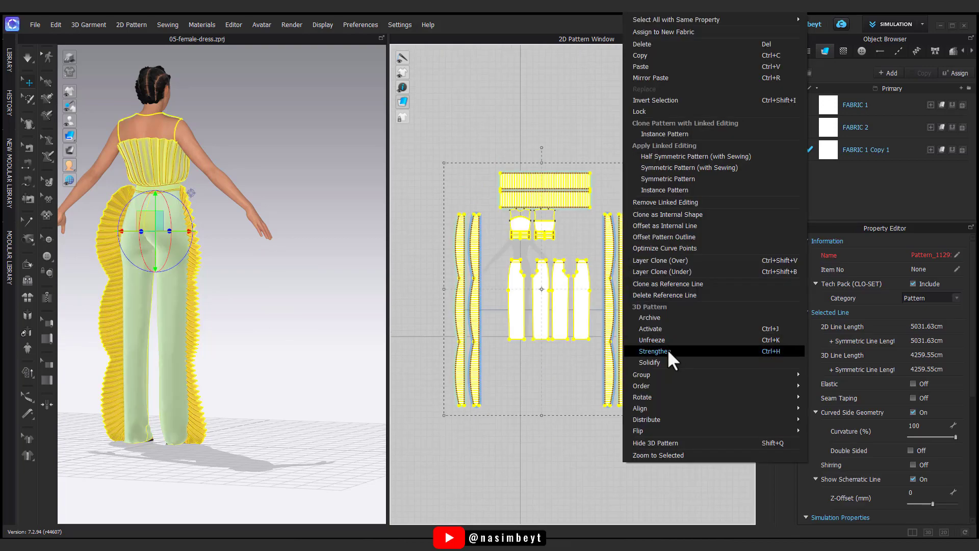
pyautogui.click(659, 351)
pyautogui.click(261, 305)
# Flip the normals of the two original pleated leg strips and simulate the garment.
pyautogui.click(82, 135)
pyautogui.click(196, 240)
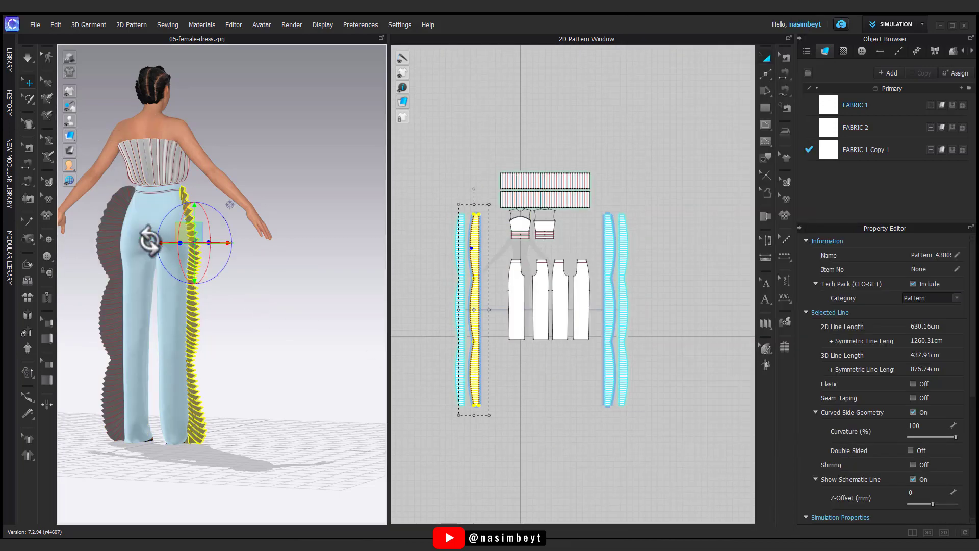
pyautogui.keyDown('shift'); pyautogui.click(113, 233); pyautogui.keyUp('shift')
pyautogui.rightClick(112, 232)
pyautogui.click(175, 350)
pyautogui.click(260, 331)
pyautogui.moveTo(260, 331); pyautogui.dragTo(346, 355, button='right')
pyautogui.moveTo(87, 136); pyautogui.dragTo(253, 292, button='right')
pyautogui.press('space')
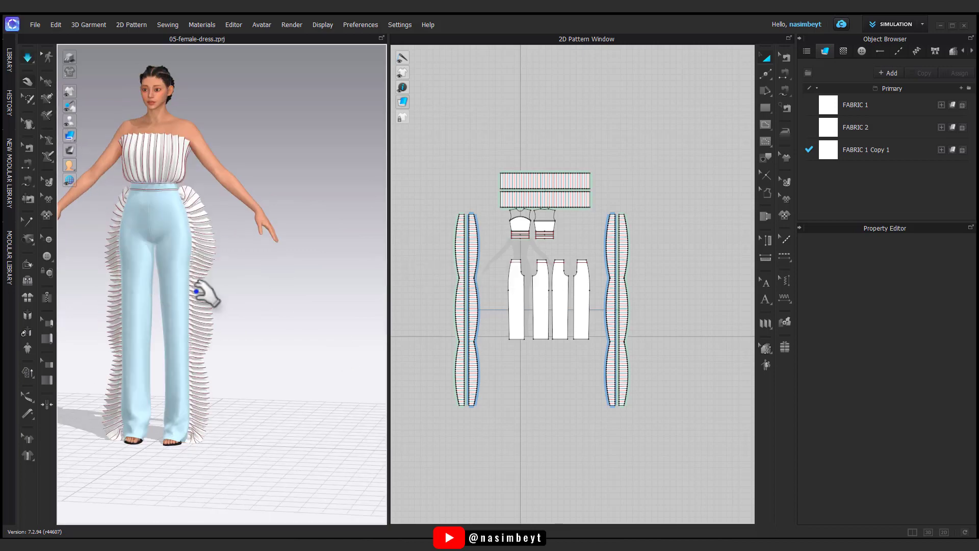
pyautogui.moveTo(201, 325); pyautogui.dragTo(154, 353, button='right')
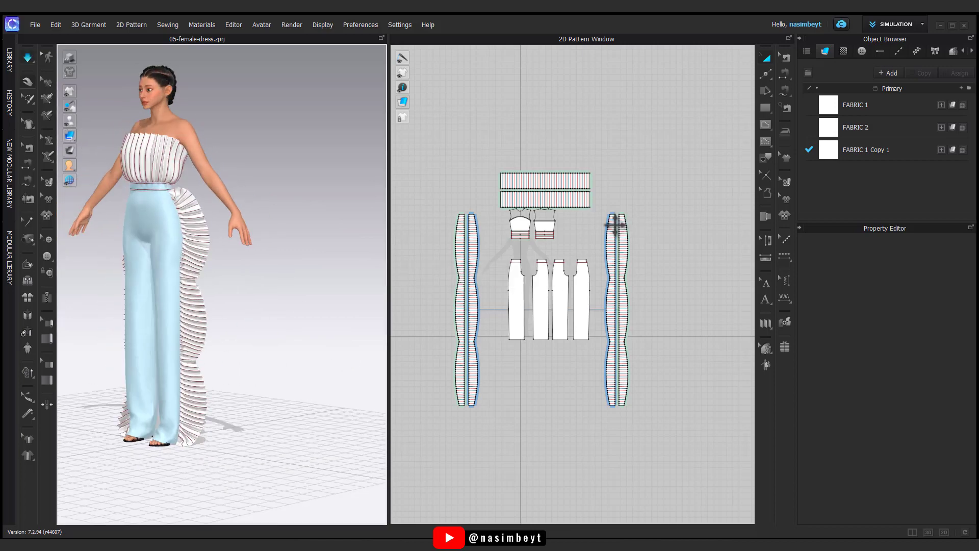
# Try assigning FABRIC 1 to the two pleated bodice strips, and undo the assignment.
pyautogui.click(859, 147)
pyautogui.click(857, 105)
pyautogui.moveTo(637, 144); pyautogui.dragTo(483, 211)
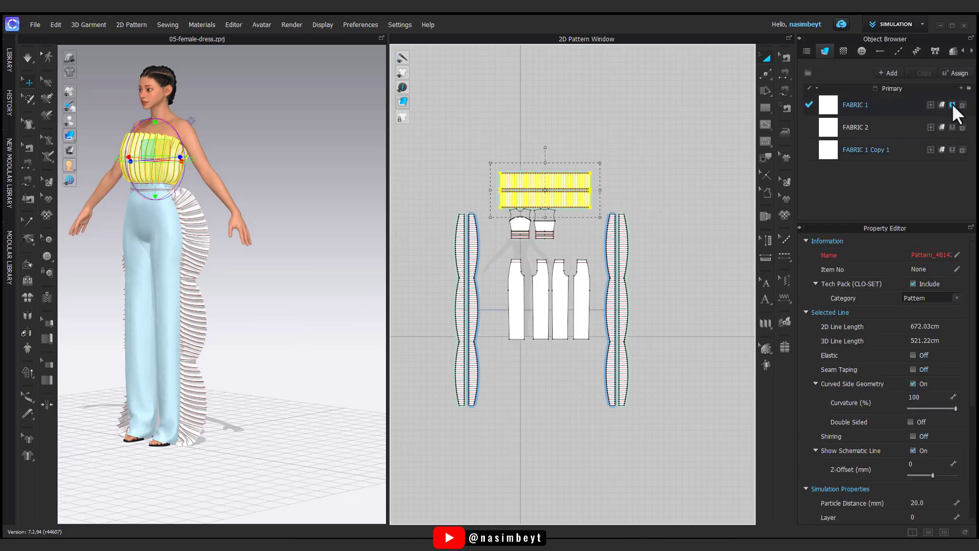
pyautogui.click(951, 105)
pyautogui.click(605, 120)
pyautogui.hotkey('ctrl', 'z')
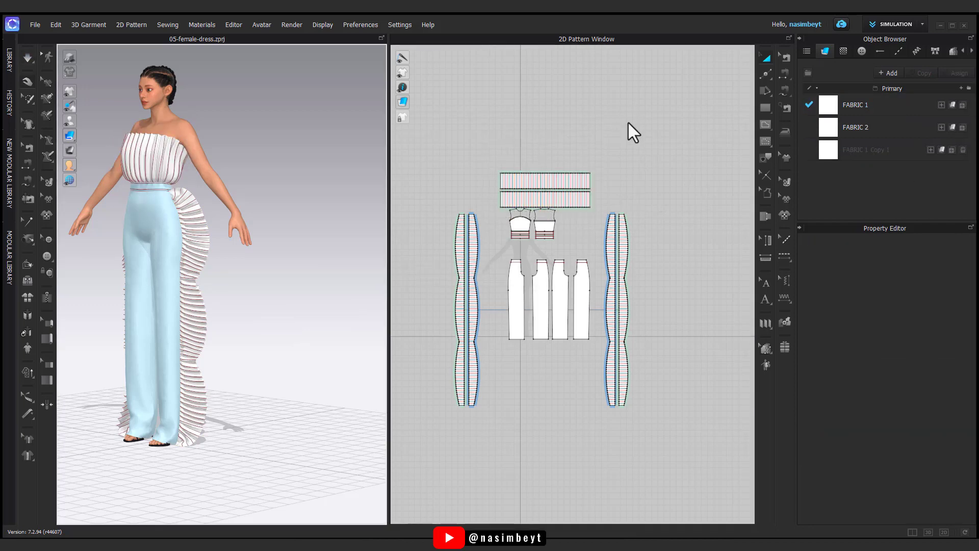
# Assign FABRIC 1 Copy 1 to the two pleated bodice strips.
pyautogui.moveTo(628, 121); pyautogui.dragTo(513, 208)
pyautogui.click(952, 149)
pyautogui.click(503, 102)
# Unfreeze the bodice, waistband and trouser patterns and simulate the whole jumpsuit from the front.
pyautogui.moveTo(162, 289); pyautogui.dragTo(306, 282, button='right')
pyautogui.moveTo(489, 358); pyautogui.dragTo(605, 198)
pyautogui.press('space')
pyautogui.rightClick(588, 200)
pyautogui.click(602, 362)
pyautogui.click(540, 393)
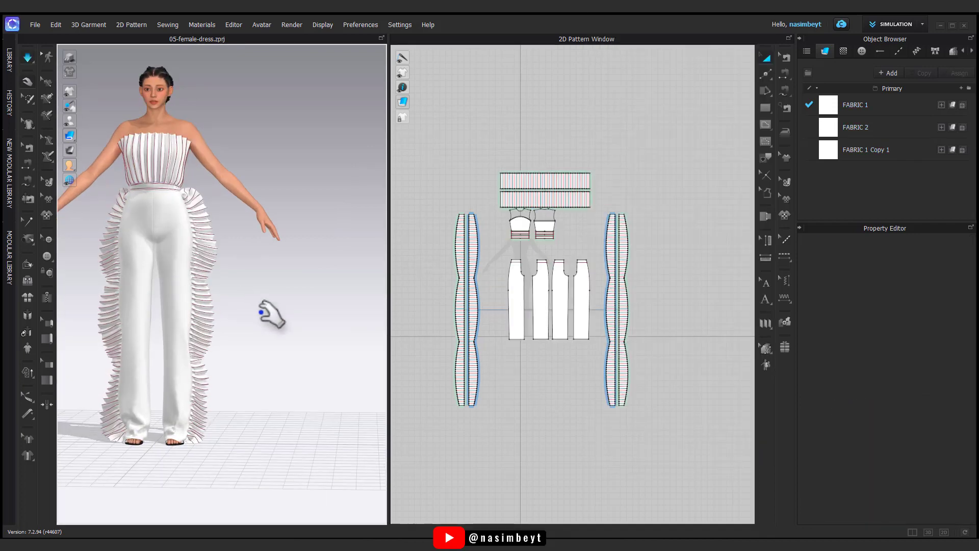
# Set the additional rendering thickness of the front and back outer waistband pieces to 2.
pyautogui.click(168, 190)
pyautogui.scroll(-5, 916, 451)
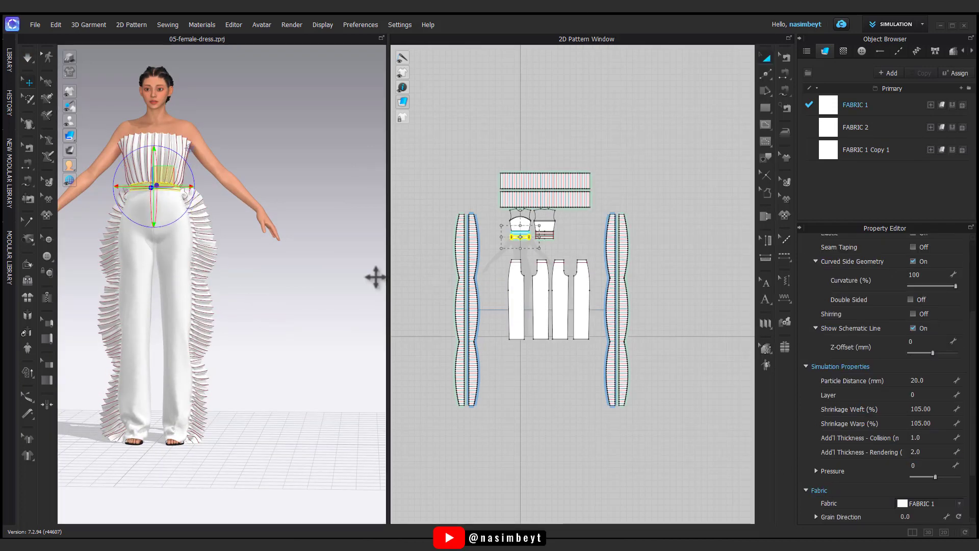
pyautogui.click(294, 272)
pyautogui.press('space')
pyautogui.moveTo(305, 286); pyautogui.dragTo(134, 368, button='right')
pyautogui.scroll(5, 548, 238)
pyautogui.click(161, 186)
pyautogui.scroll(6, 519, 254)
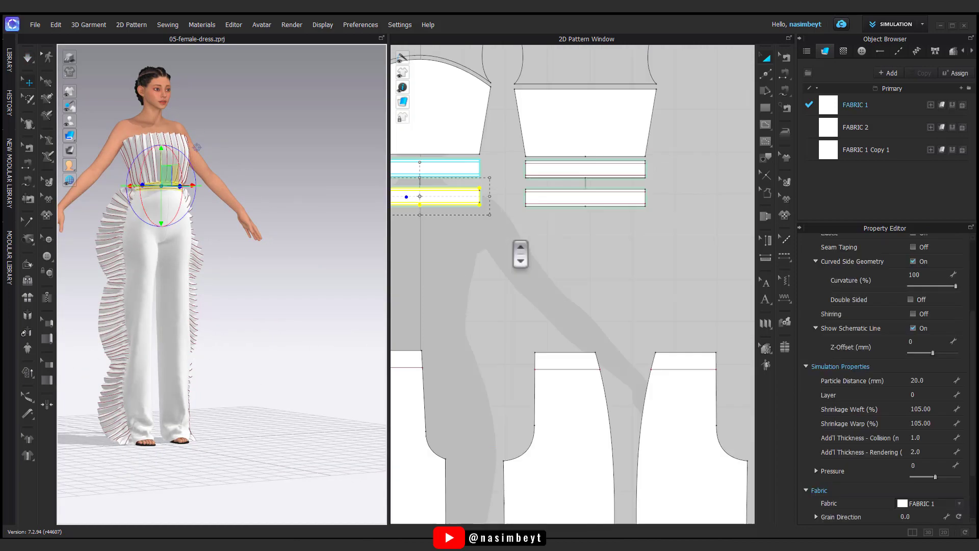
pyautogui.keyDown('shift'); pyautogui.click(576, 198); pyautogui.keyUp('shift')
pyautogui.click(935, 453)
pyautogui.write('2')
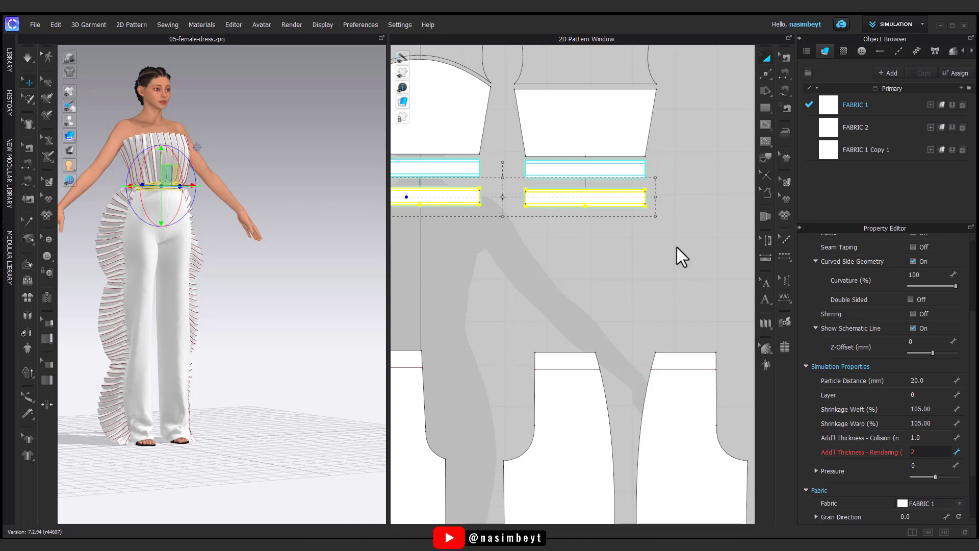
pyautogui.press('Return')
# Select all four waistband pieces and open their particle distance for editing.
pyautogui.click(541, 272)
pyautogui.moveTo(532, 168); pyautogui.dragTo(585, 244, button='middle')
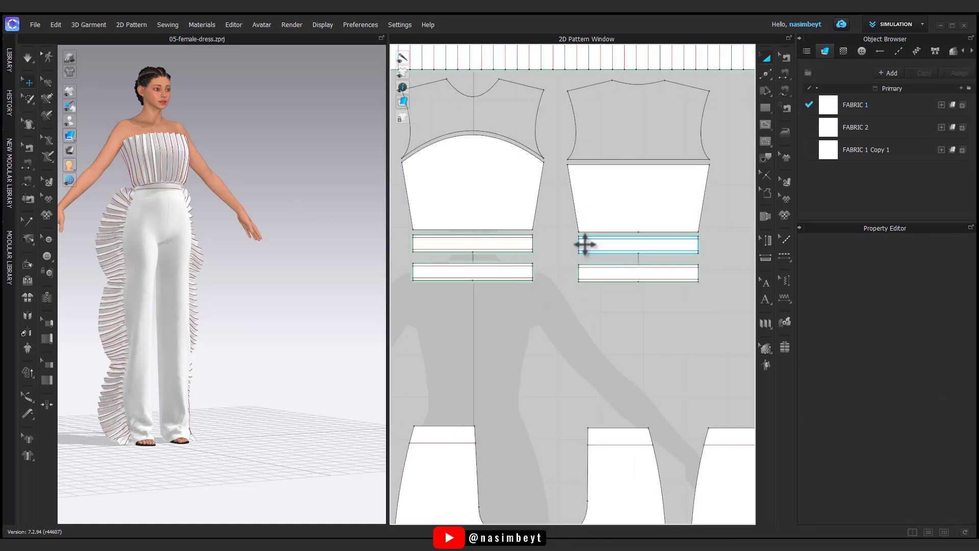
pyautogui.click(584, 244)
pyautogui.keyDown('shift'); pyautogui.click(532, 243); pyautogui.keyUp('shift')
pyautogui.click(581, 333)
pyautogui.scroll(-4, 580, 334)
pyautogui.moveTo(470, 346); pyautogui.dragTo(465, 273, button='middle')
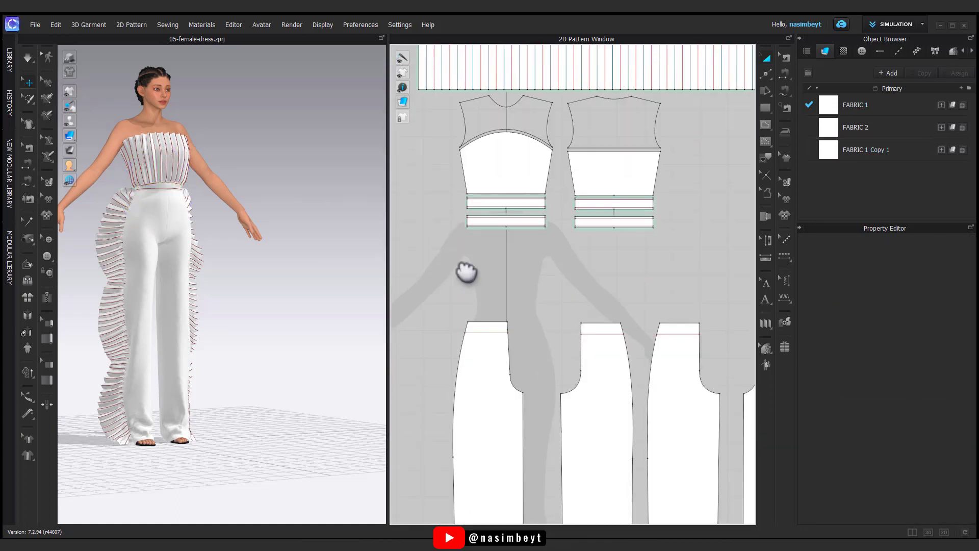
pyautogui.moveTo(696, 173); pyautogui.dragTo(445, 250)
pyautogui.click(930, 384)
pyautogui.click(443, 292)
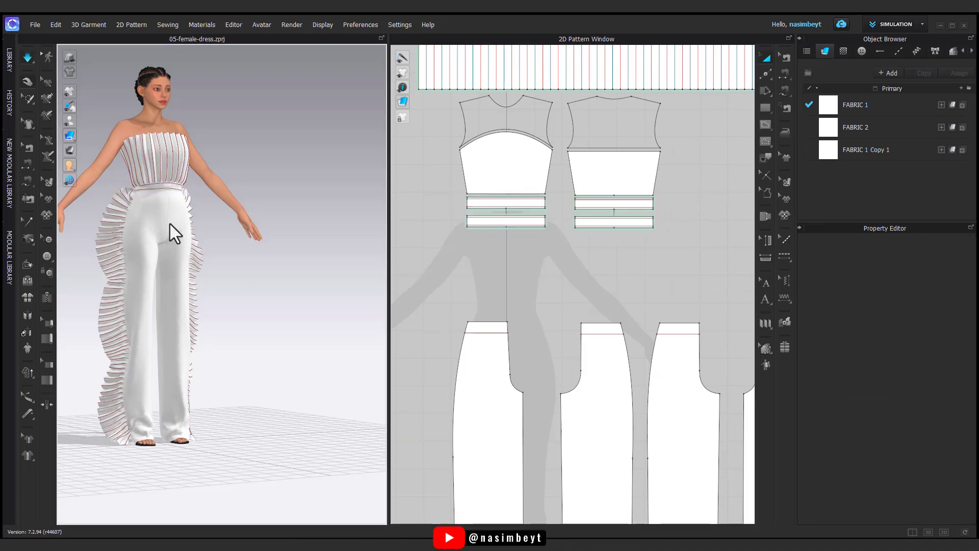
# Try a warp shrinkage of 110% on the four trouser panels and simulate them.
pyautogui.moveTo(171, 234); pyautogui.dragTo(131, 172, button='right')
pyautogui.moveTo(233, 331); pyautogui.dragTo(270, 267, button='right')
pyautogui.click(273, 237)
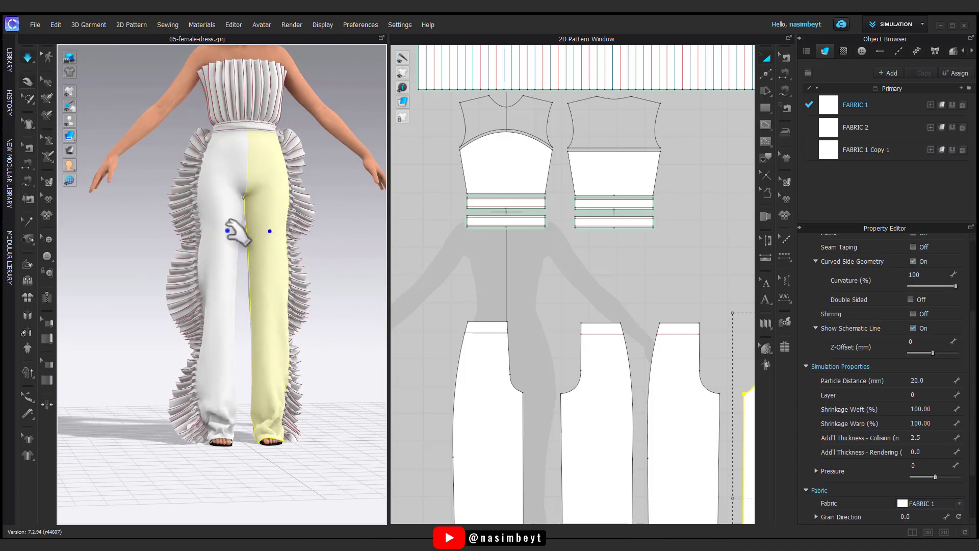
pyautogui.scroll(-4, 592, 382)
pyautogui.moveTo(591, 382); pyautogui.dragTo(560, 286, button='middle')
pyautogui.keyDown('shift'); pyautogui.click(573, 297); pyautogui.keyUp('shift')
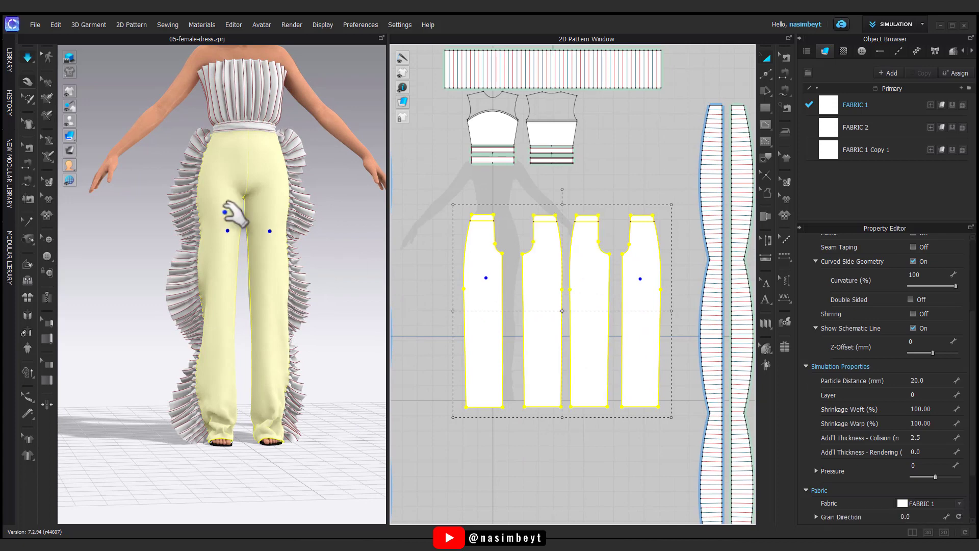
pyautogui.click(920, 423)
pyautogui.write('11')
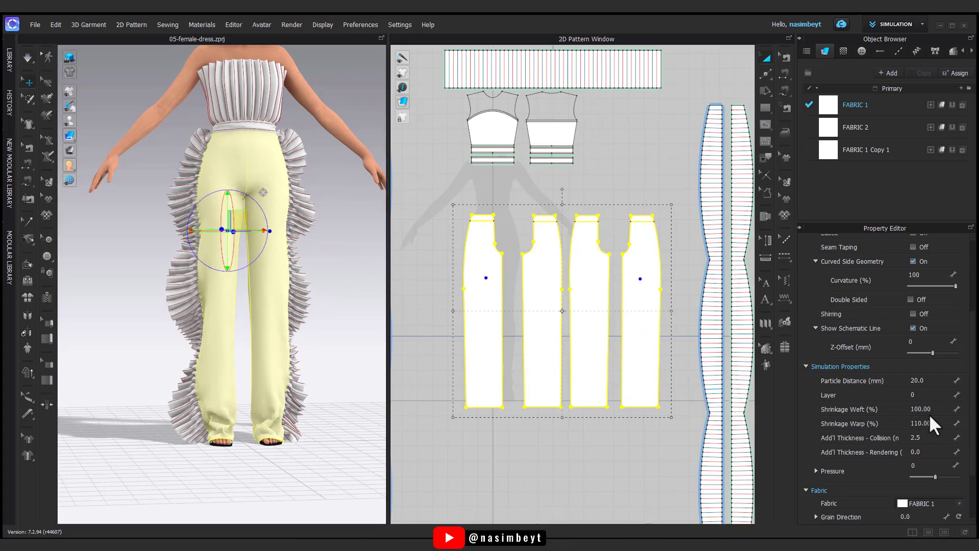
pyautogui.press('space')
# Return the trouser panels' warp shrinkage to 100%, try 110% weft shrinkage in simulation, and undo it.
pyautogui.click(937, 423)
pyautogui.write('100')
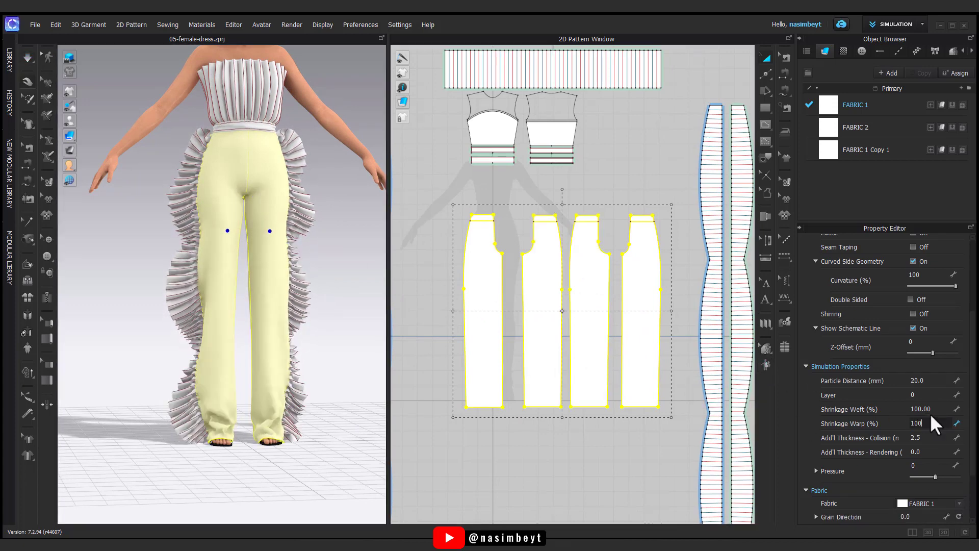
pyautogui.press('Return')
pyautogui.press('space')
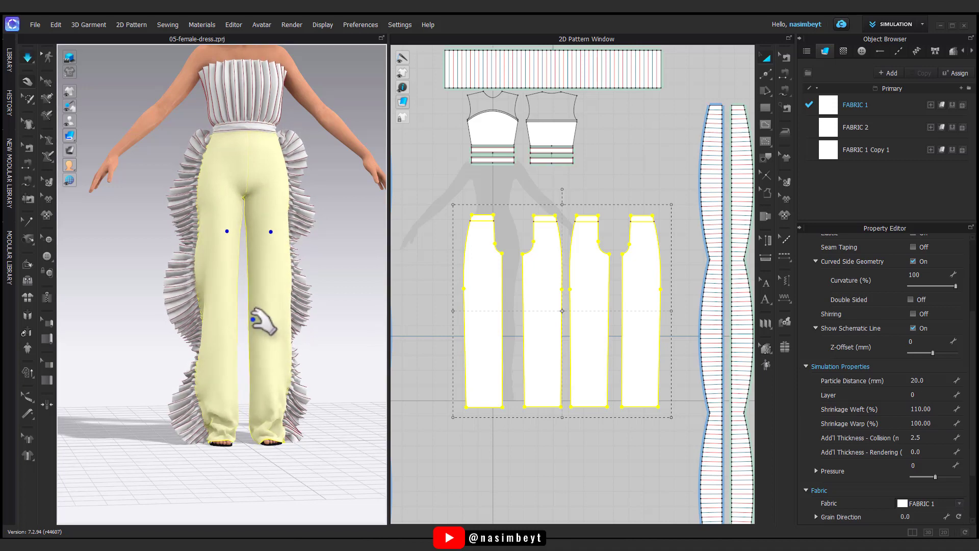
pyautogui.hotkey('ctrl', 'z')
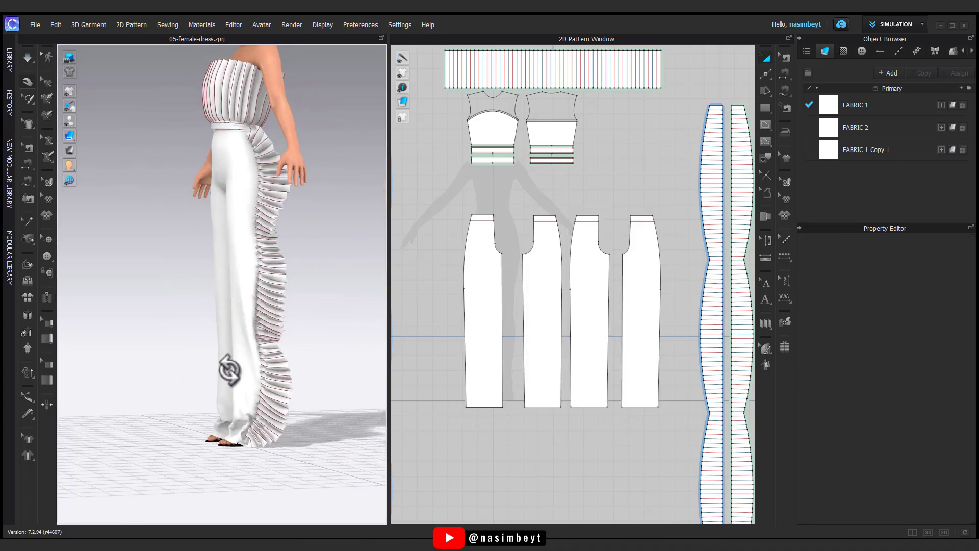
# Try a weft shrinkage of 80% on the two front trouser panels and check the simulated fit.
pyautogui.click(227, 218)
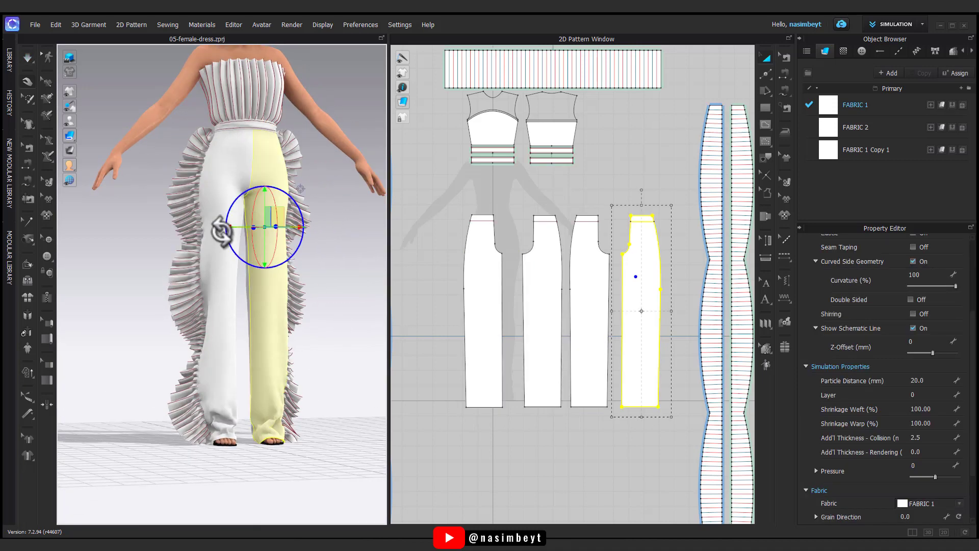
pyautogui.click(932, 408)
pyautogui.write('80')
pyautogui.press('Return')
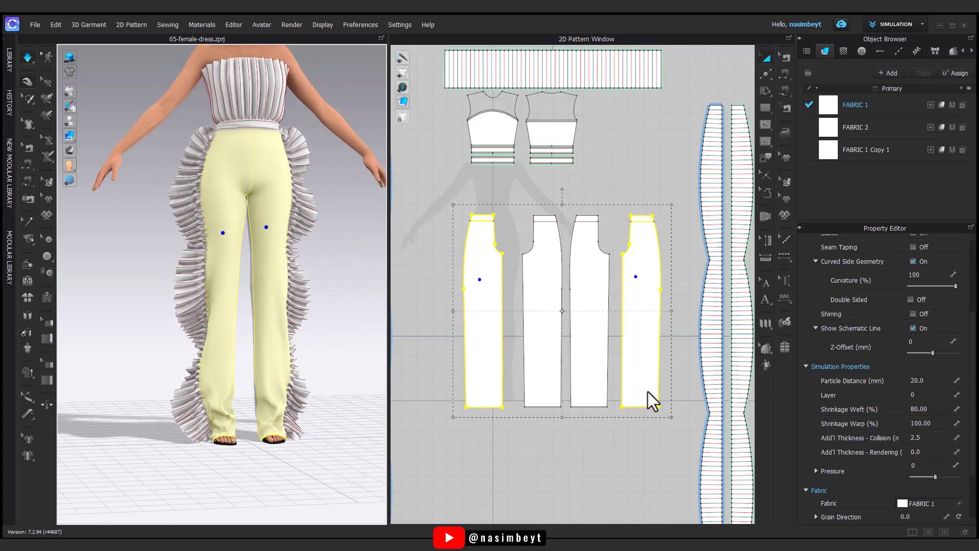
pyautogui.click(332, 337)
pyautogui.moveTo(335, 350); pyautogui.dragTo(367, 351, button='right')
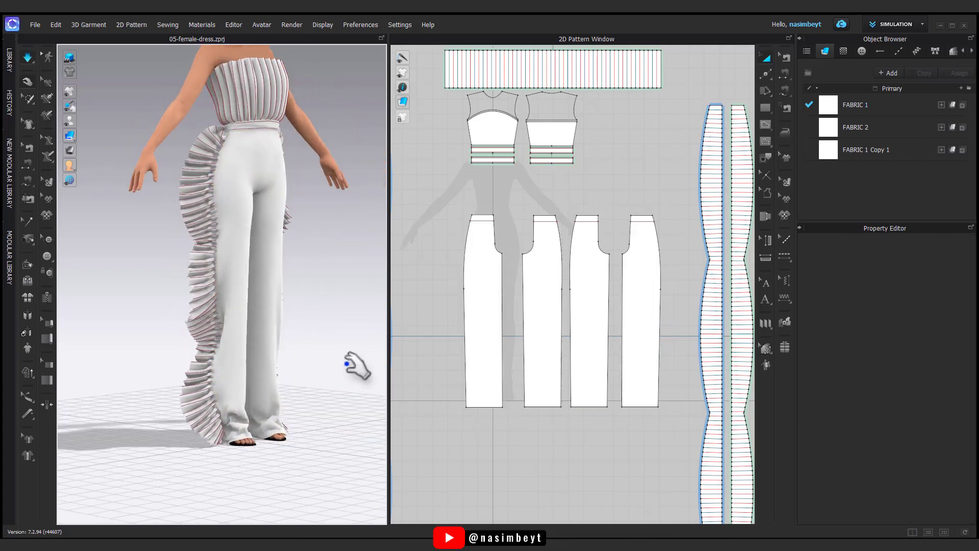
# Assign FABRIC 1 Copy 1 to the pleated leg strips and simulate the garment.
pyautogui.press('space')
pyautogui.scroll(-5, 458, 189)
pyautogui.moveTo(458, 187); pyautogui.dragTo(437, 220, button='middle')
pyautogui.moveTo(437, 222); pyautogui.dragTo(479, 456)
pyautogui.click(952, 150)
pyautogui.click(546, 119)
pyautogui.press('space')
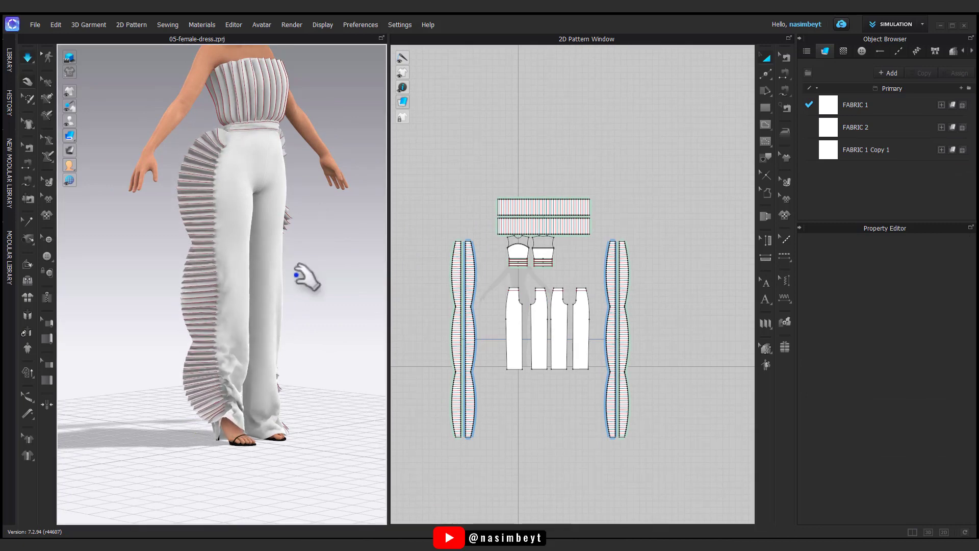
# Pull the trouser hem into place during simulation and return to the front view.
pyautogui.click(225, 418)
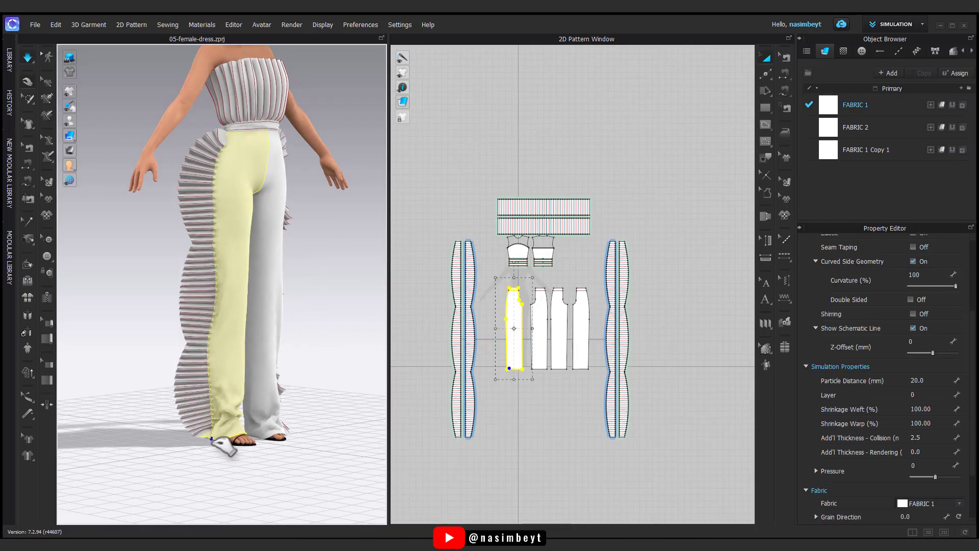
pyautogui.moveTo(243, 478); pyautogui.dragTo(152, 449, button='right')
pyautogui.click(374, 452)
pyautogui.press('space')
# Check the pleated leg strips' properties and examine the simulated jumpsuit from the front.
pyautogui.moveTo(438, 222); pyautogui.dragTo(480, 456)
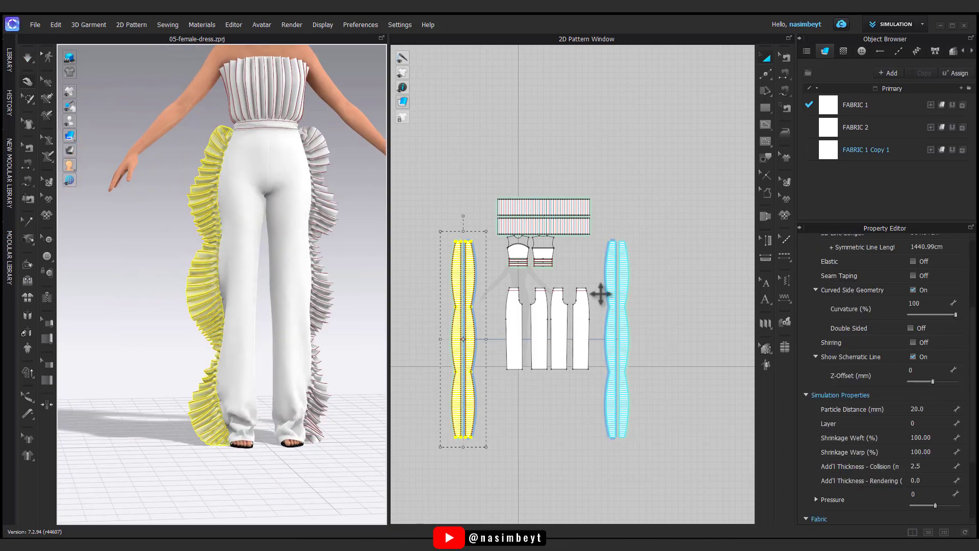
pyautogui.click(662, 136)
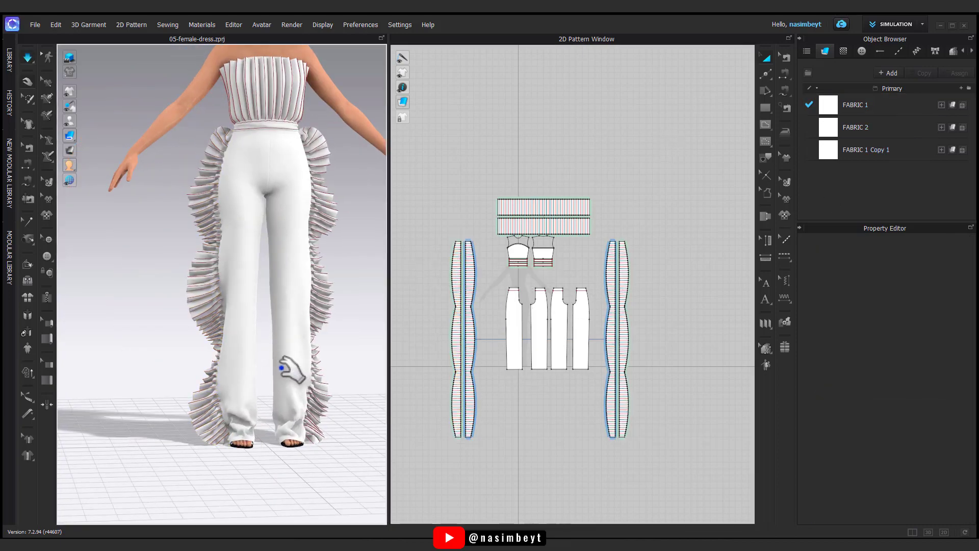
pyautogui.moveTo(281, 367); pyautogui.dragTo(283, 407, button='right')
pyautogui.scroll(-3, 284, 411)
pyautogui.press('space')
pyautogui.moveTo(233, 216); pyautogui.dragTo(236, 250, button='middle')
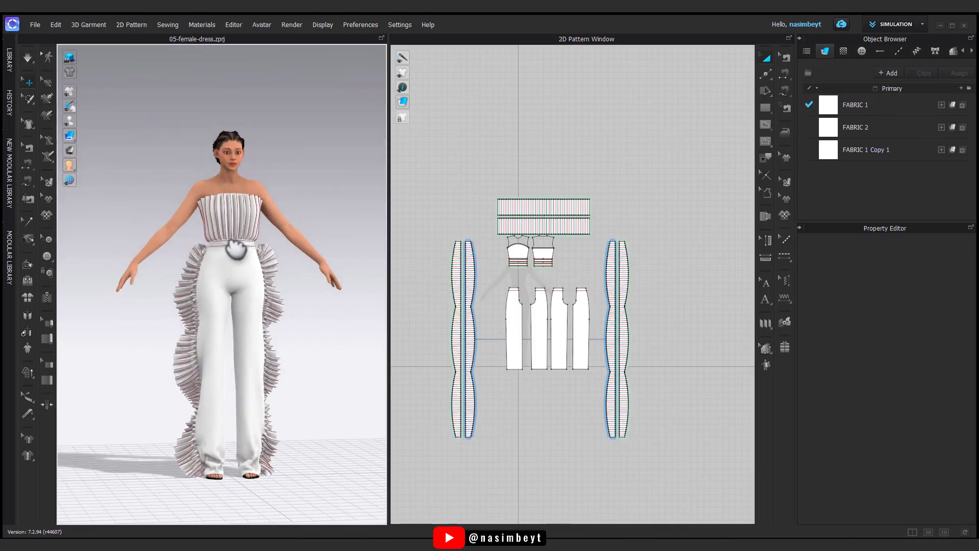
pyautogui.scroll(2, 239, 276)
pyautogui.moveTo(245, 299); pyautogui.dragTo(265, 308, button='right')
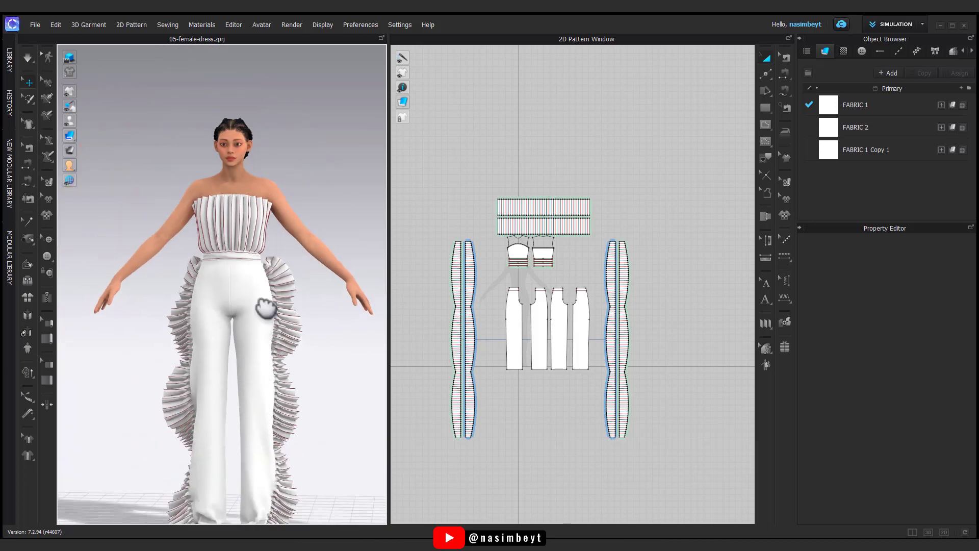
# Apply the brown-and-cream houndstooth texture to FABRIC 1 and keep the fabric's existing normal map.
pyautogui.scroll(-2, 277, 308)
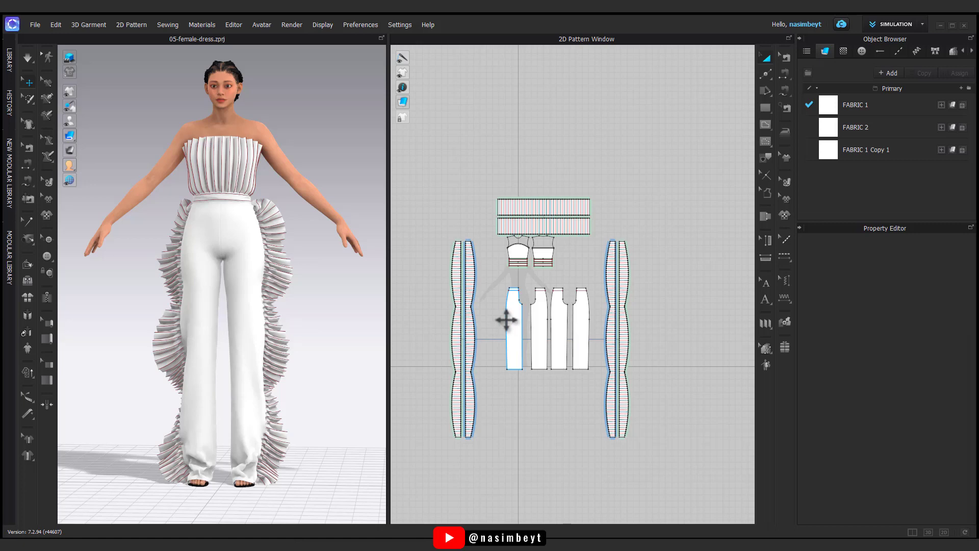
pyautogui.click(866, 107)
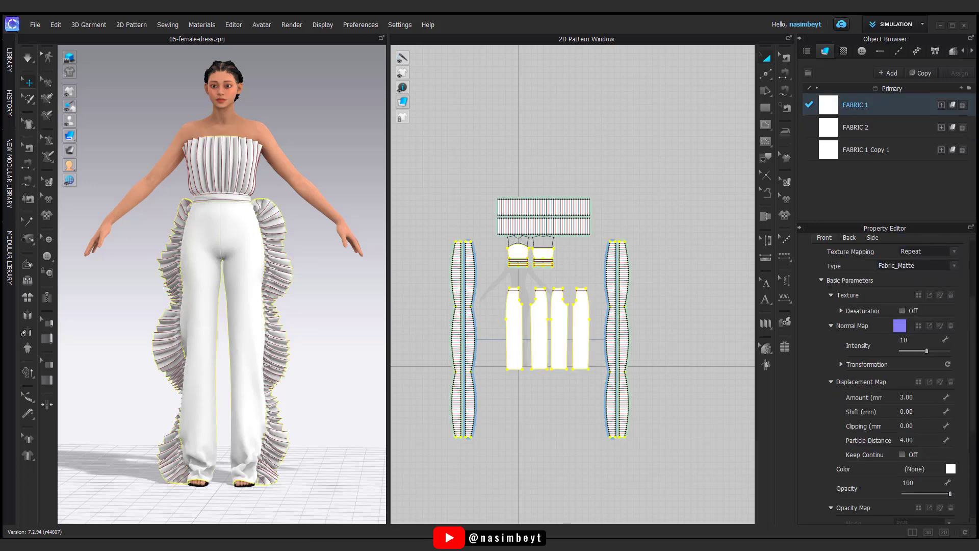
pyautogui.click(949, 341)
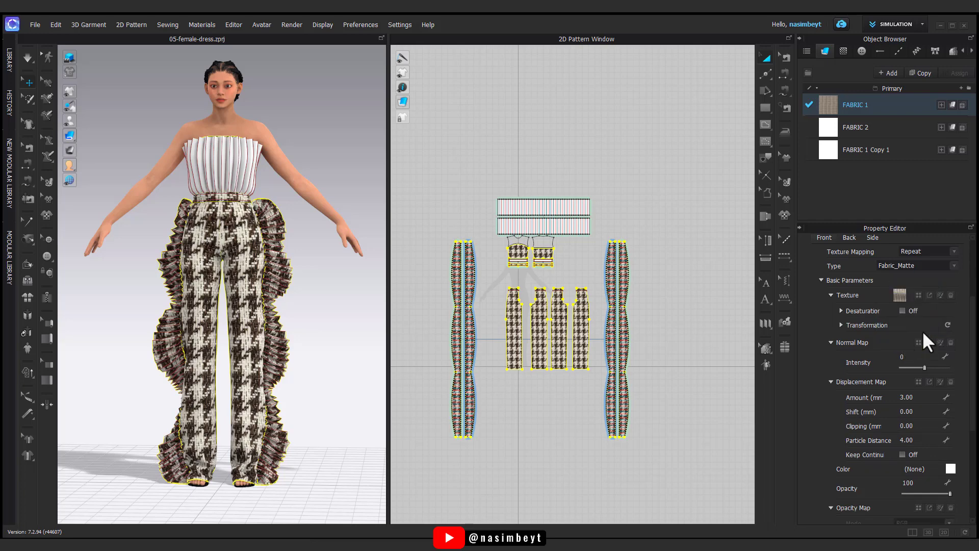
pyautogui.hotkey('ctrl', 'z')
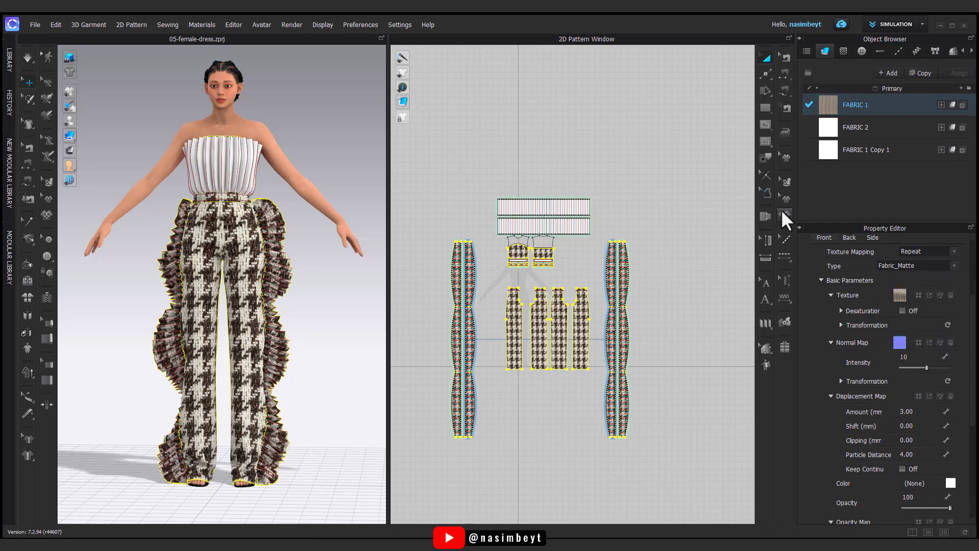
# Scale down the houndstooth texture of FABRIC 1 to roughly half its size with the Edit Texture tool.
pyautogui.click(788, 182)
pyautogui.click(625, 279)
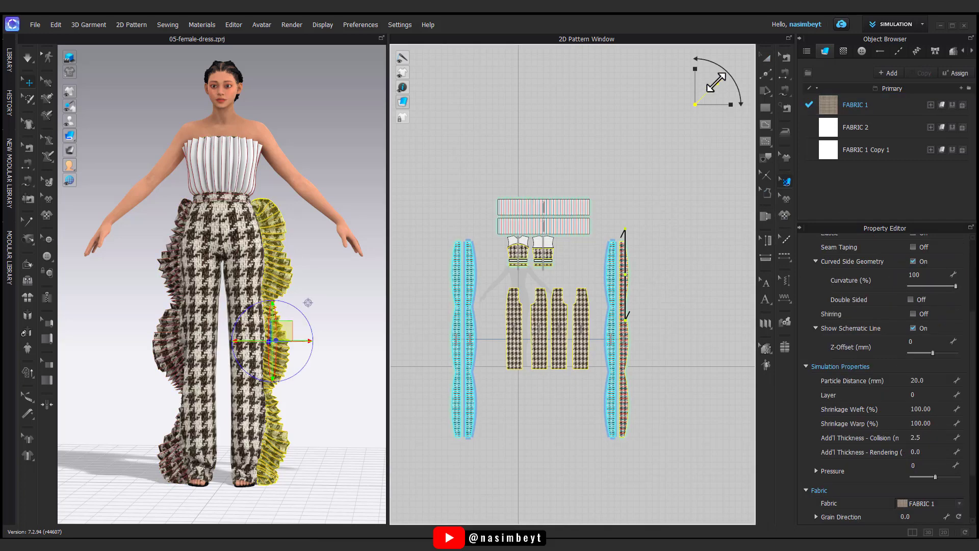
pyautogui.moveTo(716, 82); pyautogui.dragTo(710, 93)
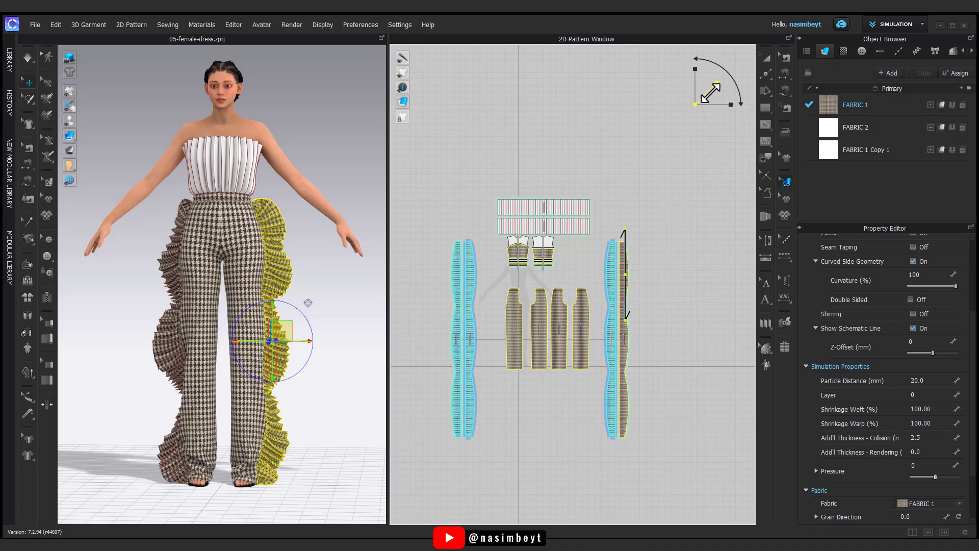
# Turn on desaturation for the houndstooth texture of FABRIC 1.
pyautogui.click(855, 104)
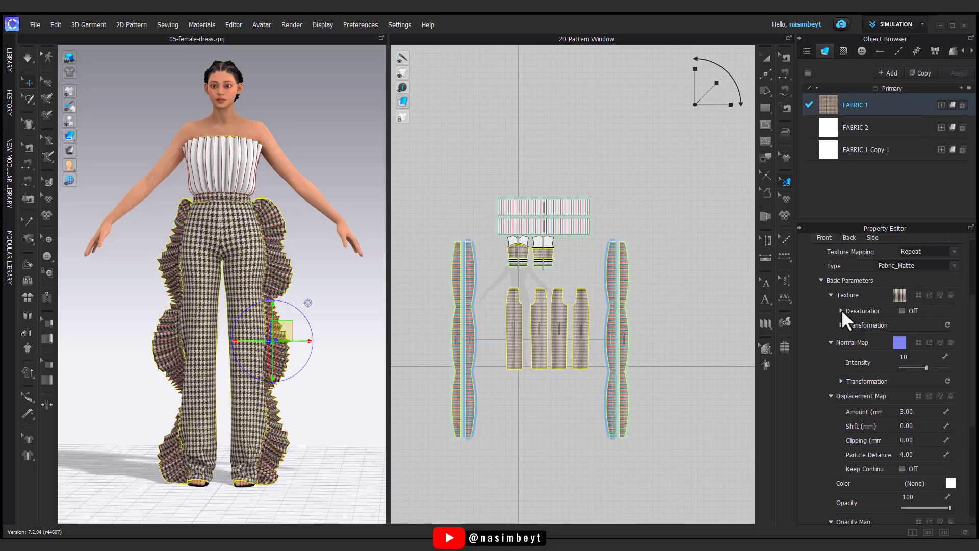
pyautogui.click(902, 310)
pyautogui.scroll(-4, 950, 414)
# Try palette reds and pinks on FABRIC 1 and apply the bright pink FF5885 as its colour.
pyautogui.click(951, 407)
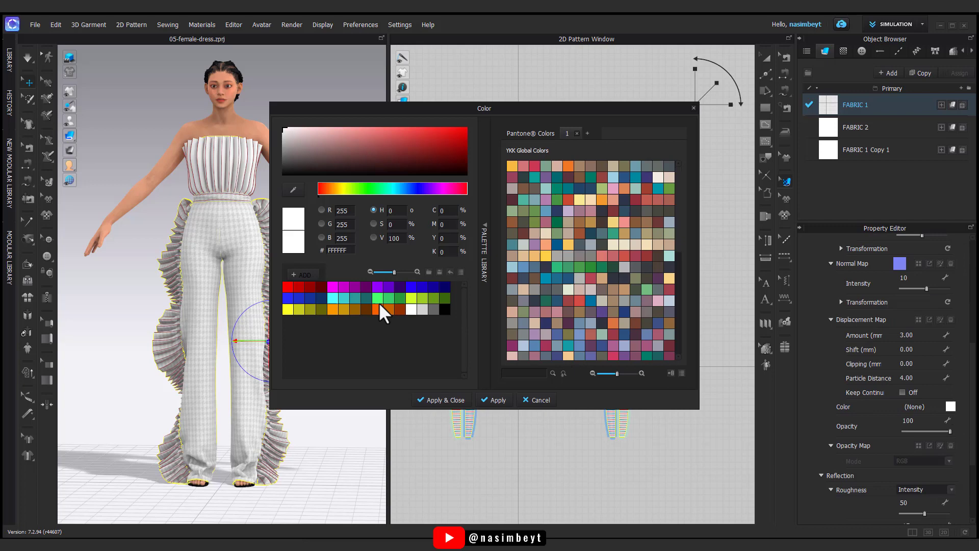
pyautogui.click(612, 187)
pyautogui.click(580, 300)
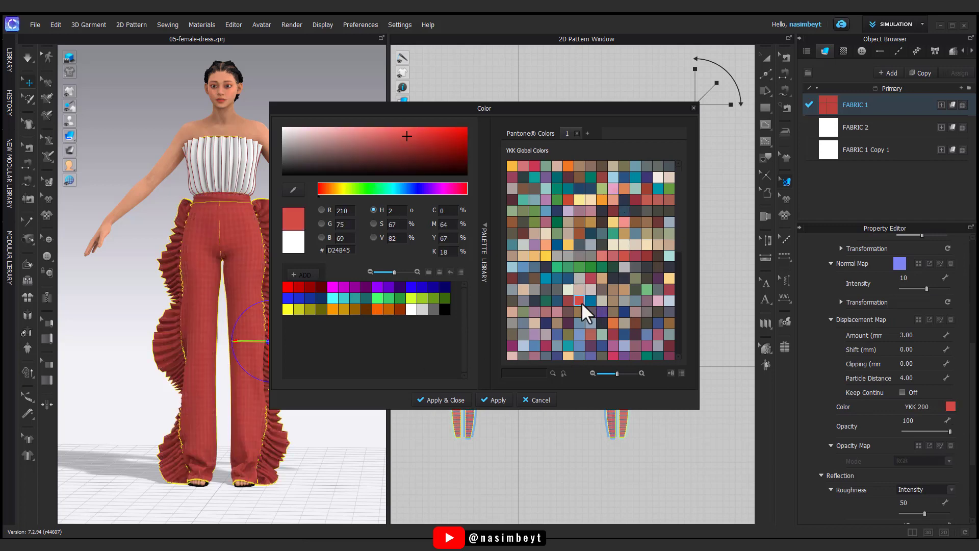
pyautogui.click(612, 354)
pyautogui.moveTo(410, 136); pyautogui.dragTo(404, 131)
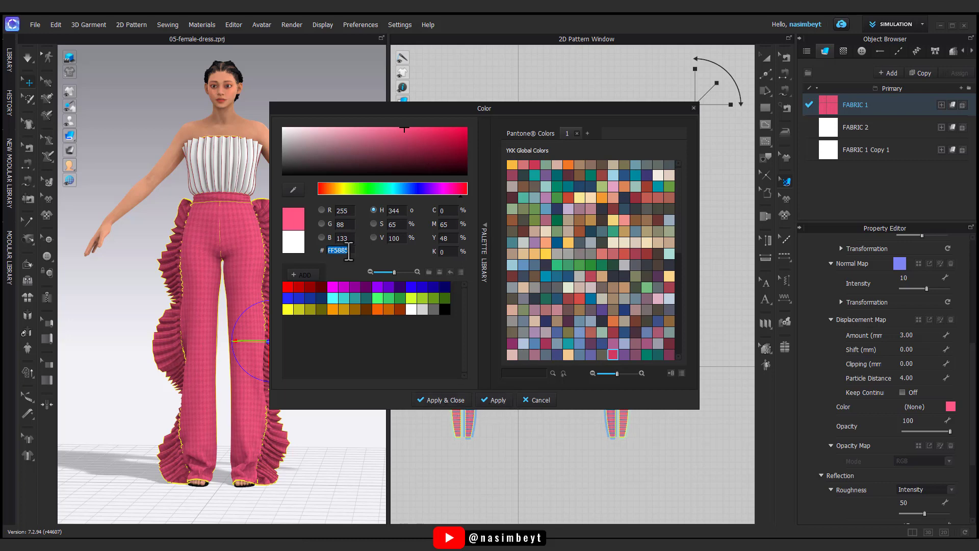
pyautogui.click(428, 400)
# Set FABRIC 1's colour to the softer pink EA7E99 and duplicate the fabric.
pyautogui.click(865, 150)
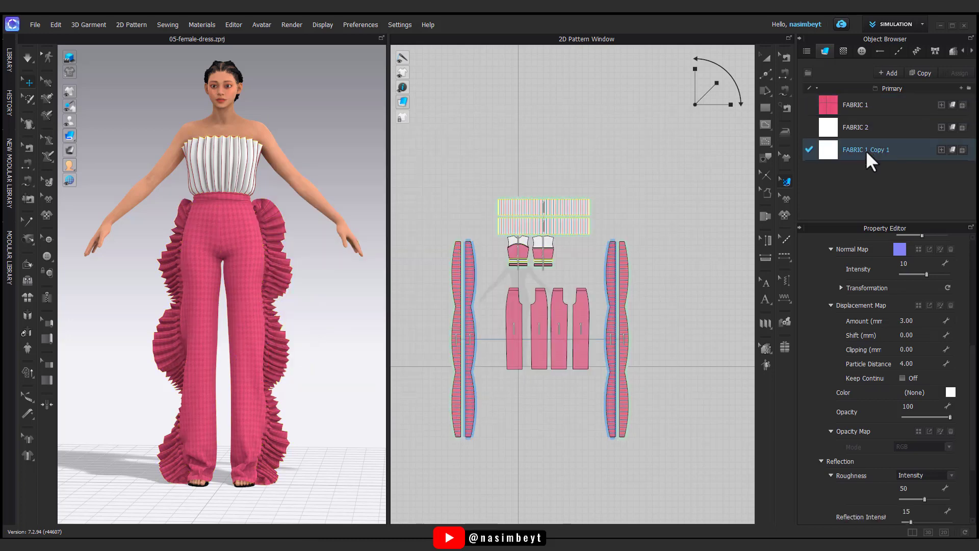
pyautogui.click(869, 106)
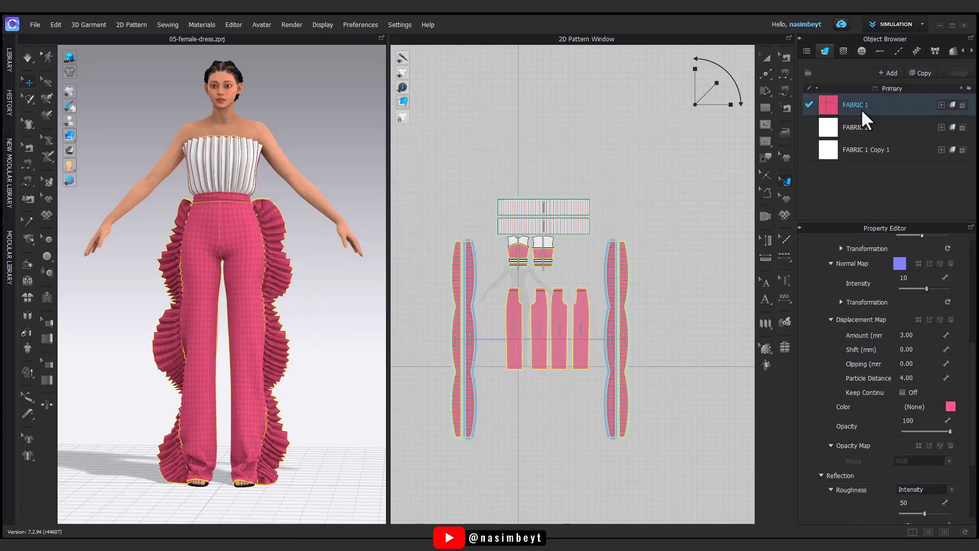
pyautogui.moveTo(286, 431)
pyautogui.mouseDown(button='right')
pyautogui.moveTo(341, 426)
pyautogui.moveTo(258, 413)
pyautogui.moveTo(282, 429)
pyautogui.moveTo(229, 419)
pyautogui.moveTo(300, 426)
pyautogui.mouseUp(button='right')
pyautogui.click(950, 407)
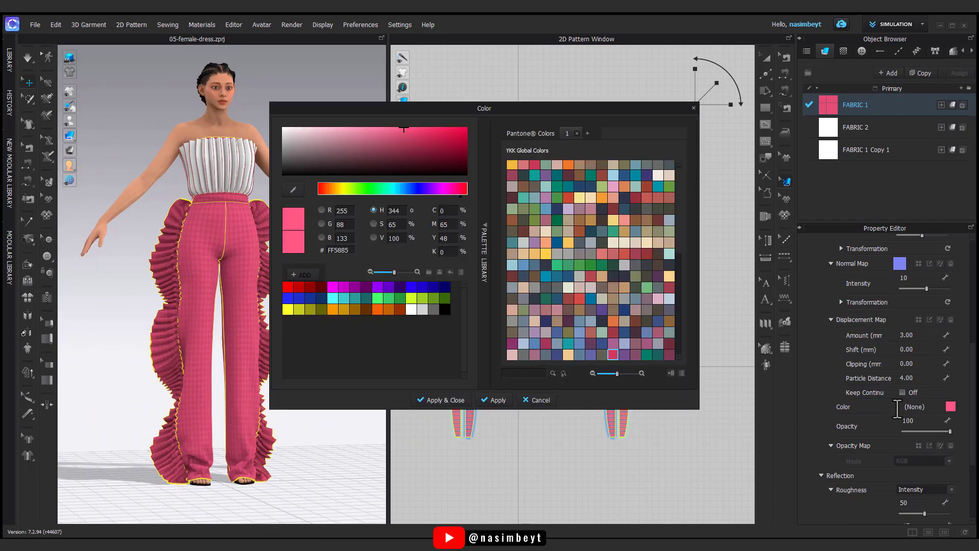
pyautogui.scroll(5, 608, 308)
pyautogui.click(590, 264)
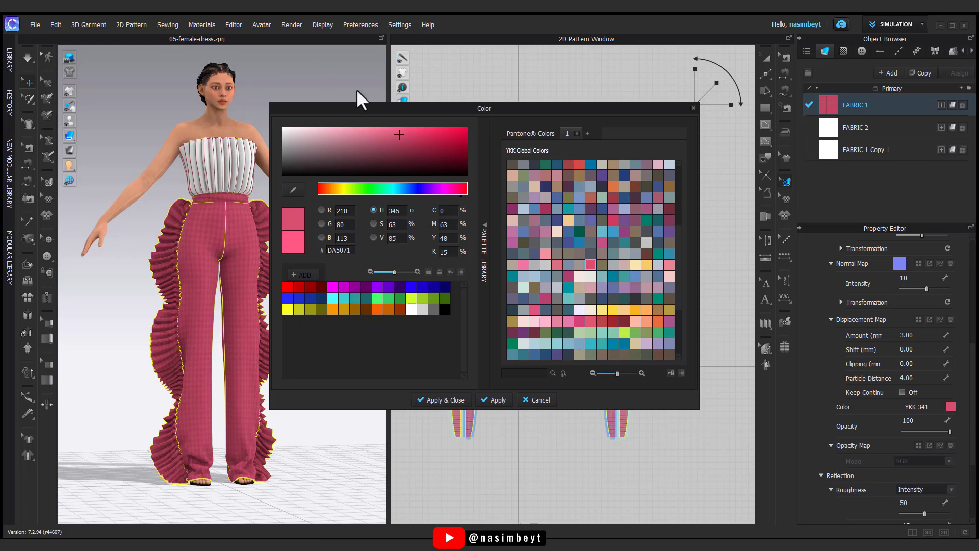
pyautogui.moveTo(380, 133); pyautogui.dragTo(371, 131)
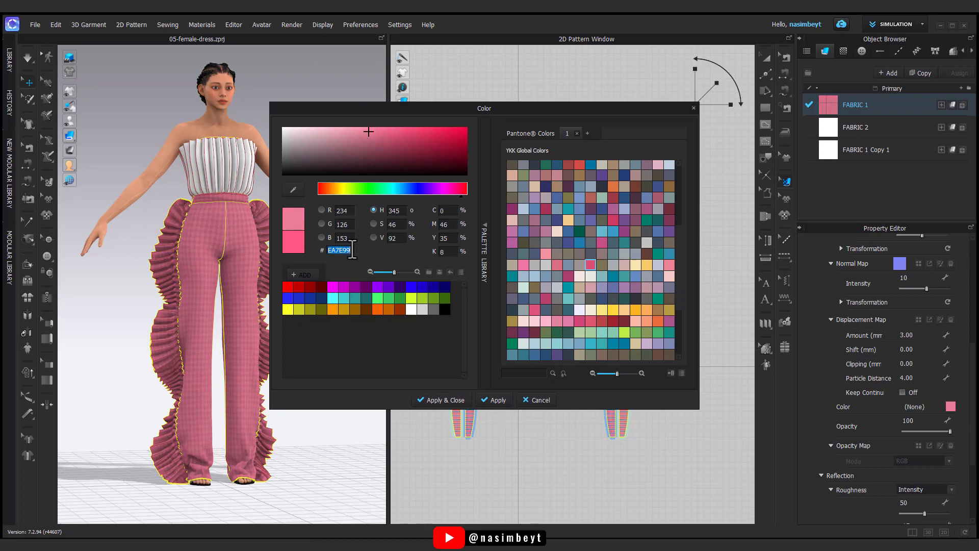
pyautogui.click(448, 400)
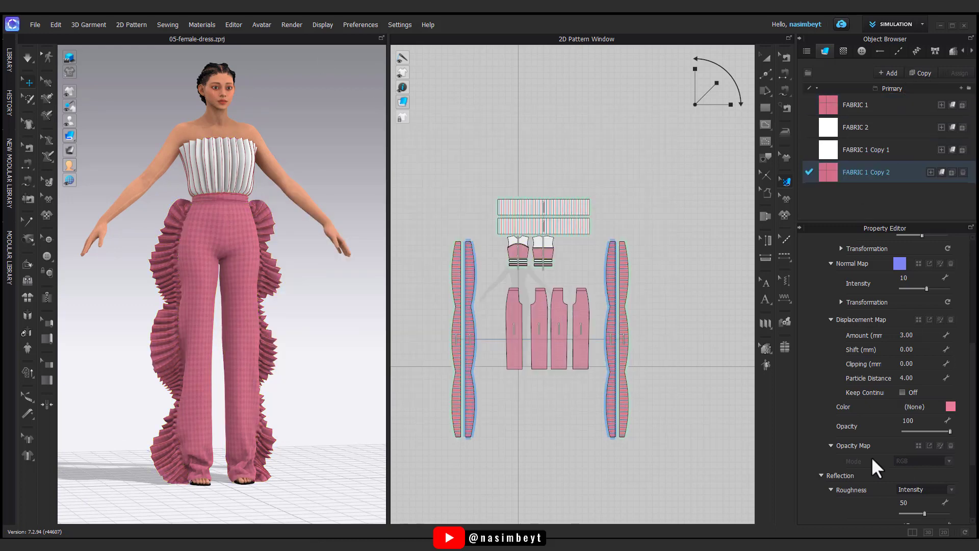
# Assign FABRIC 1 Copy 2 to the pleated bodice strips and the remaining white waistband layers.
pyautogui.scroll(-3, 871, 457)
pyautogui.click(880, 485)
pyautogui.click(884, 431)
pyautogui.click(607, 178)
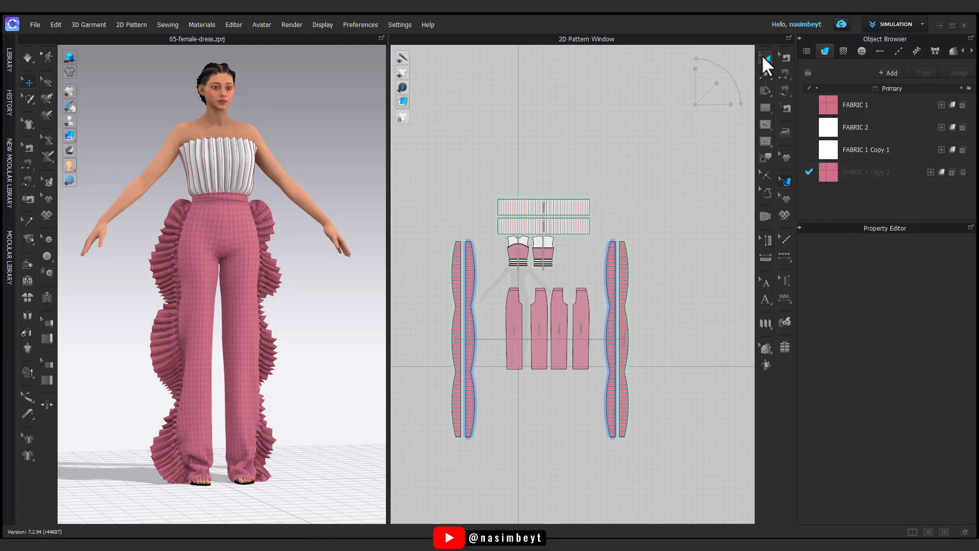
pyautogui.click(763, 56)
pyautogui.moveTo(616, 166); pyautogui.dragTo(475, 240)
pyautogui.scroll(7, 518, 254)
pyautogui.scroll(5, 580, 273)
pyautogui.keyDown('shift'); pyautogui.click(624, 286); pyautogui.keyUp('shift')
pyautogui.keyDown('shift'); pyautogui.click(528, 284); pyautogui.keyUp('shift')
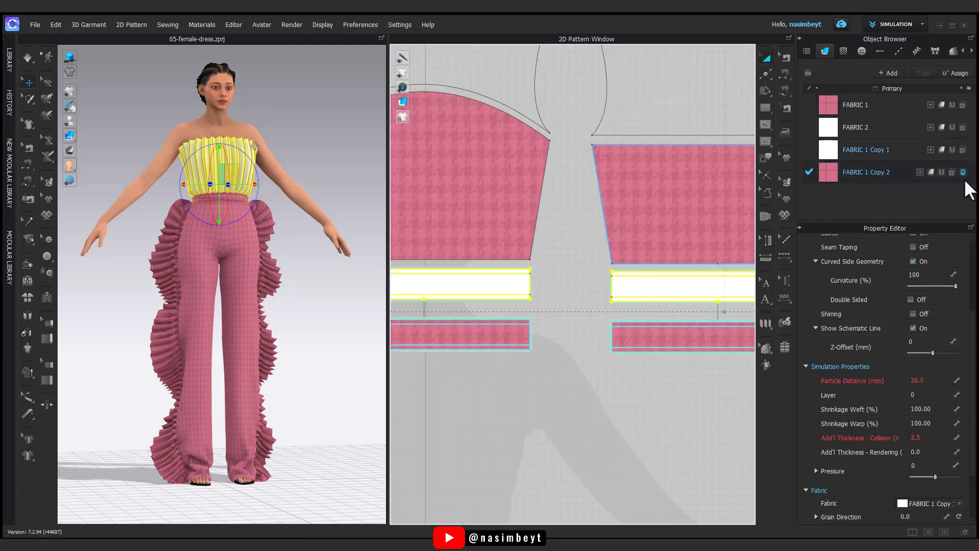
pyautogui.click(941, 172)
# Examine the pink houndstooth jumpsuit up close and from several angles.
pyautogui.scroll(-12, 572, 267)
pyautogui.click(474, 293)
pyautogui.scroll(-3, 214, 327)
pyautogui.moveTo(201, 328); pyautogui.dragTo(334, 304, button='right')
pyautogui.scroll(4, 249, 331)
pyautogui.moveTo(252, 420); pyautogui.dragTo(316, 418, button='right')
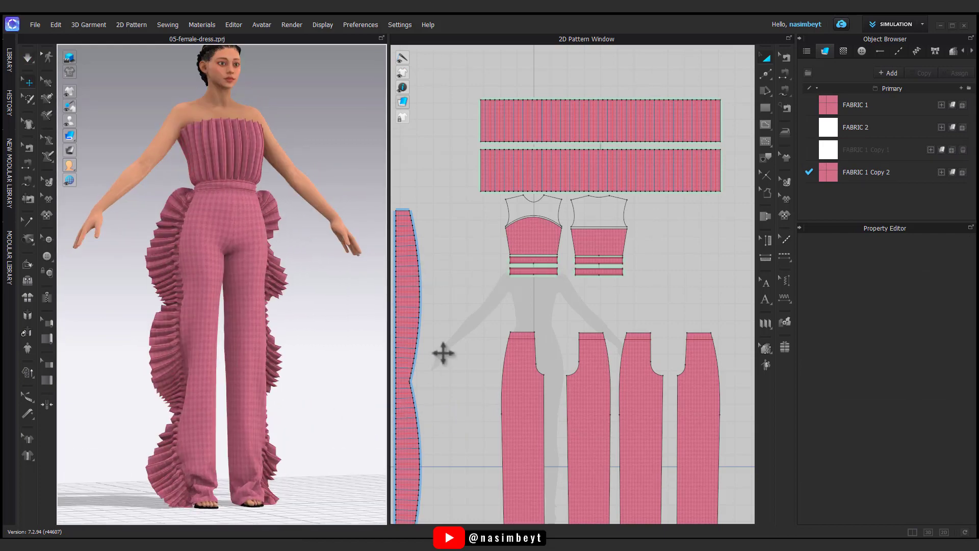
pyautogui.scroll(5, 182, 315)
pyautogui.scroll(-3, 182, 314)
pyautogui.moveTo(229, 352); pyautogui.dragTo(270, 371, button='right')
pyautogui.scroll(-2, 197, 362)
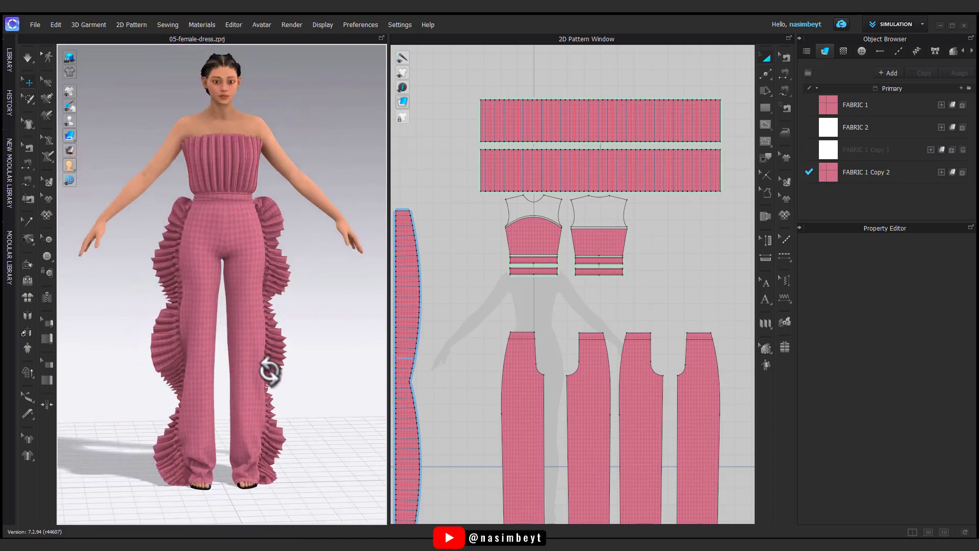
# Set the normal map intensity of FABRIC 1 to 100 and return to the front view of the jumpsuit.
pyautogui.click(897, 104)
pyautogui.scroll(4, 922, 329)
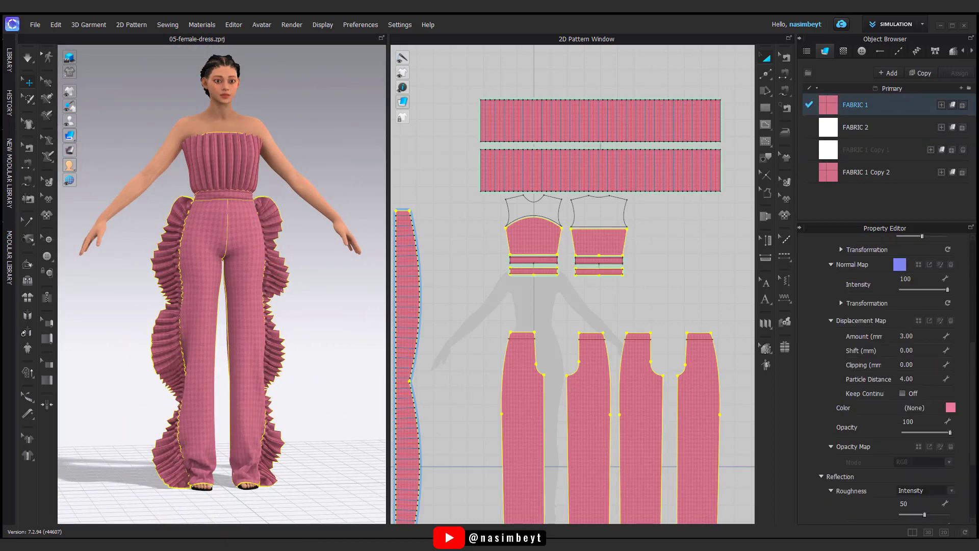
pyautogui.click(866, 171)
pyautogui.click(649, 284)
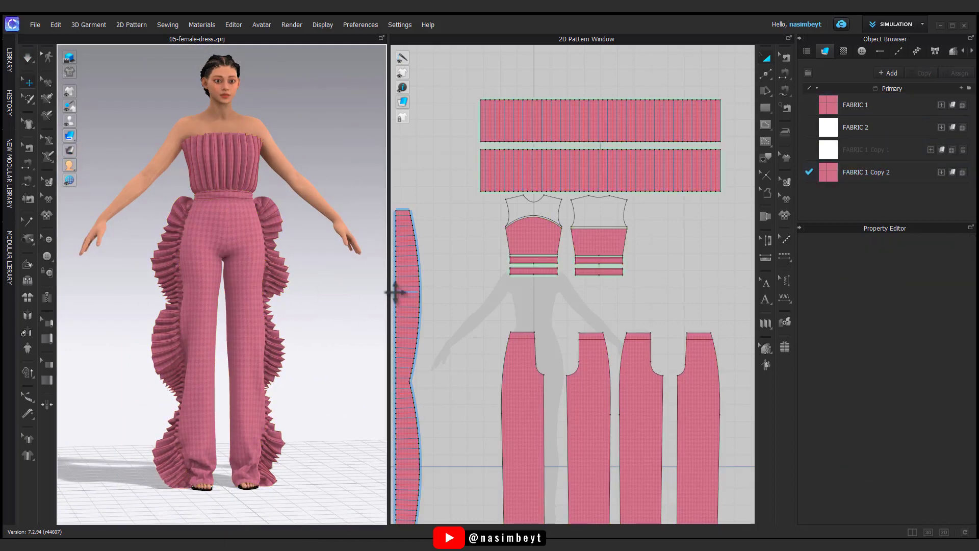
pyautogui.rightClick(315, 285)
pyautogui.click(326, 291)
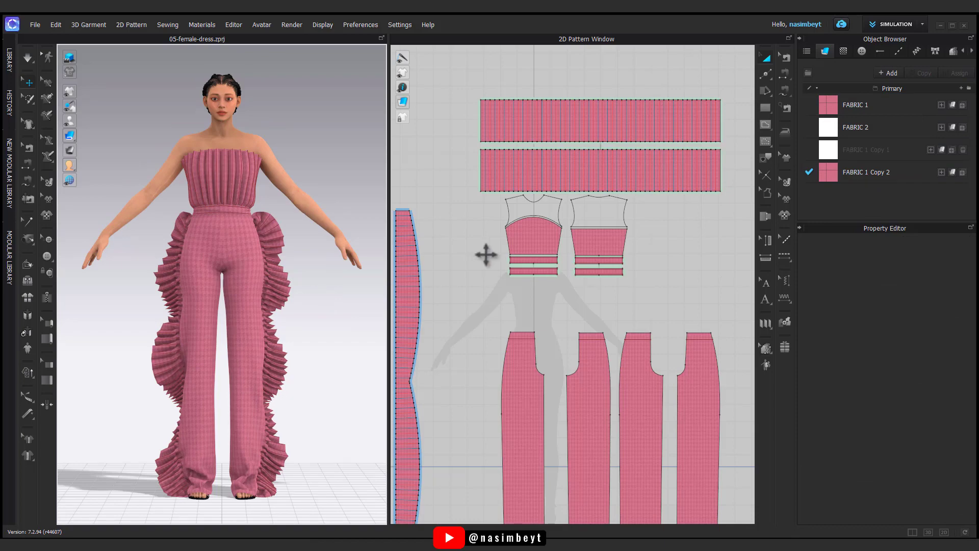